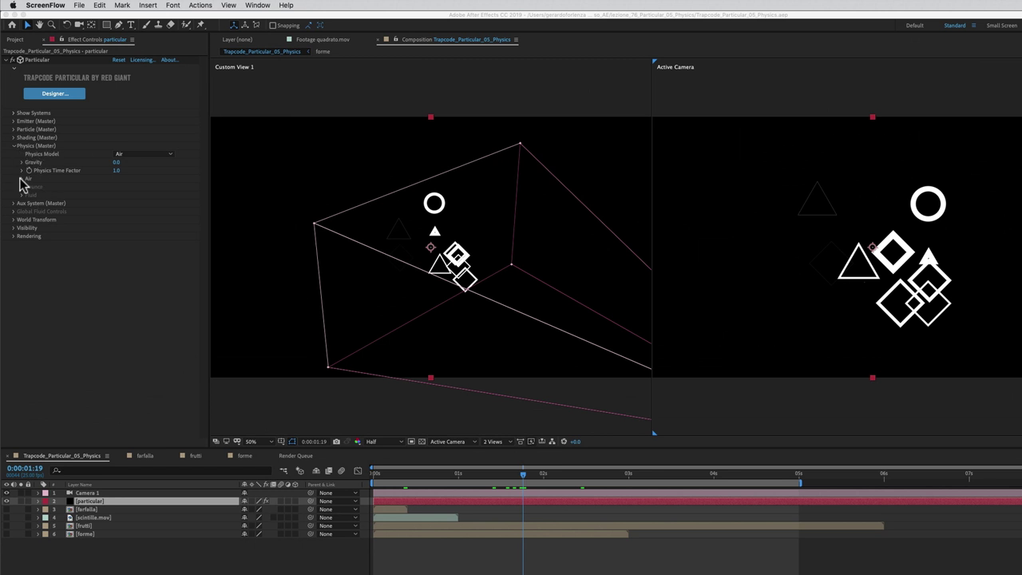
Expand the Air group under Physics (Master) in Particular's Effect Controls.
left_click(22, 179)
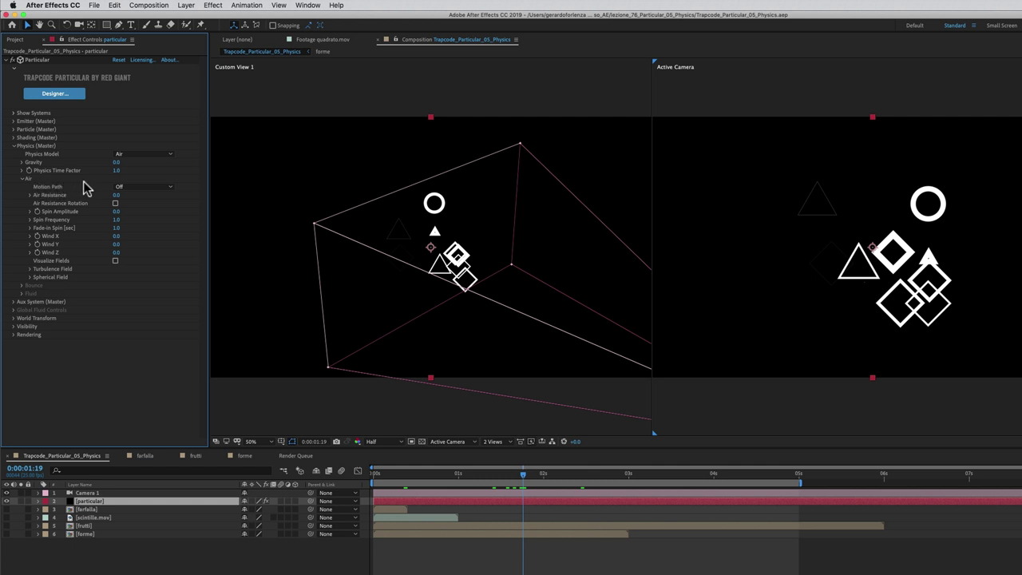
Play and rewatch the Particular_esplosione.mp4 explosion reference in QuickTime Player, then close it.
key("super+Tab")
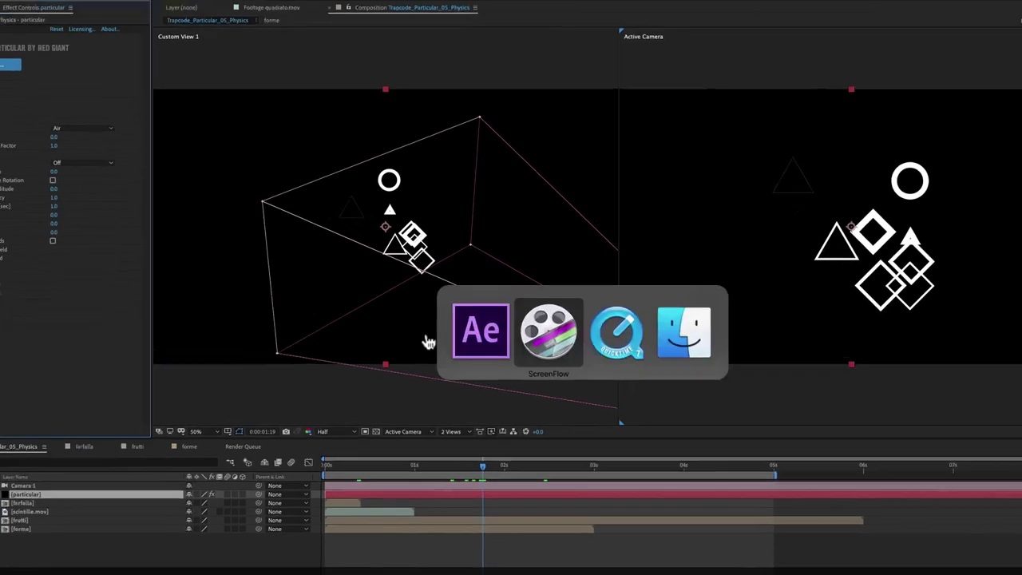
key("super+Tab")
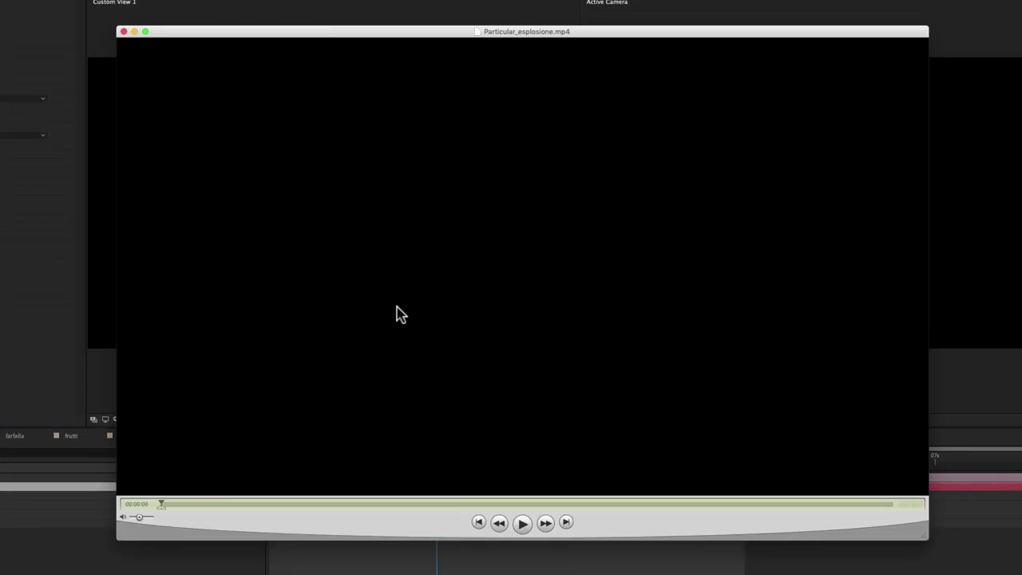
left_click(523, 524)
left_click_drag(167, 503, 270, 502)
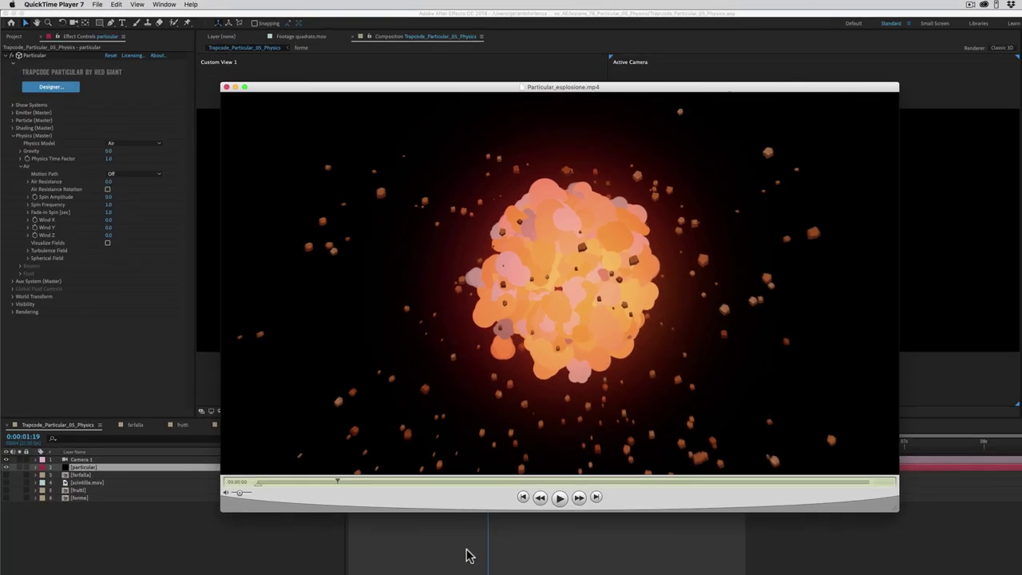
left_click(467, 555)
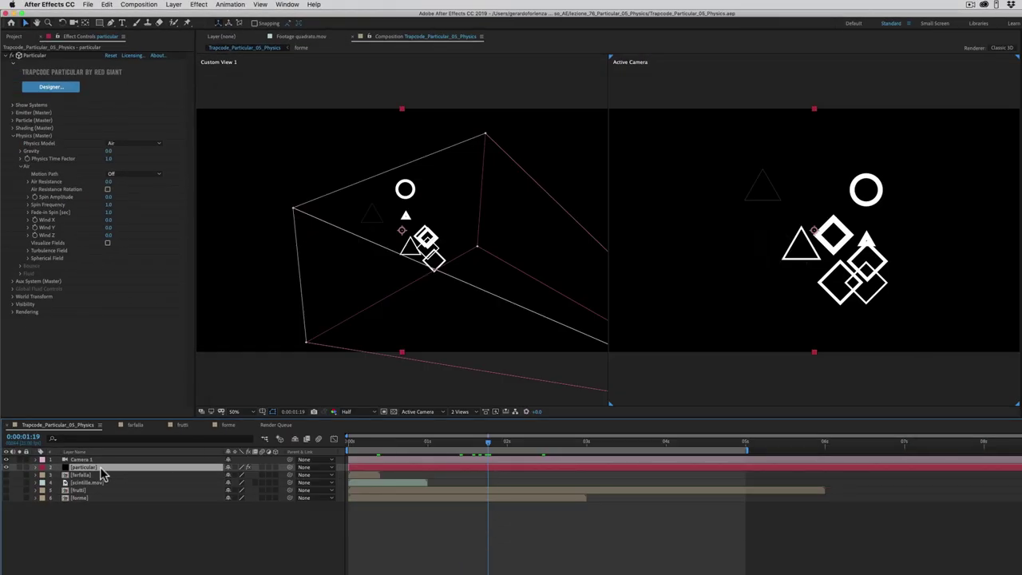
Reset Particular, delete the farfalla, scintilla.mov, frutti and forme layers, and reselect particular.
left_click(110, 56)
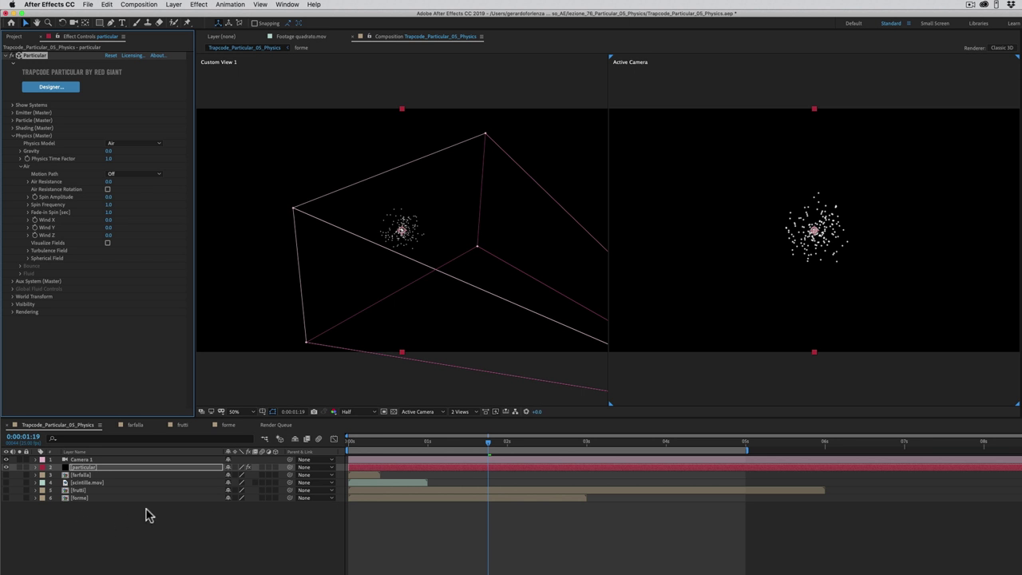
left_click(98, 475)
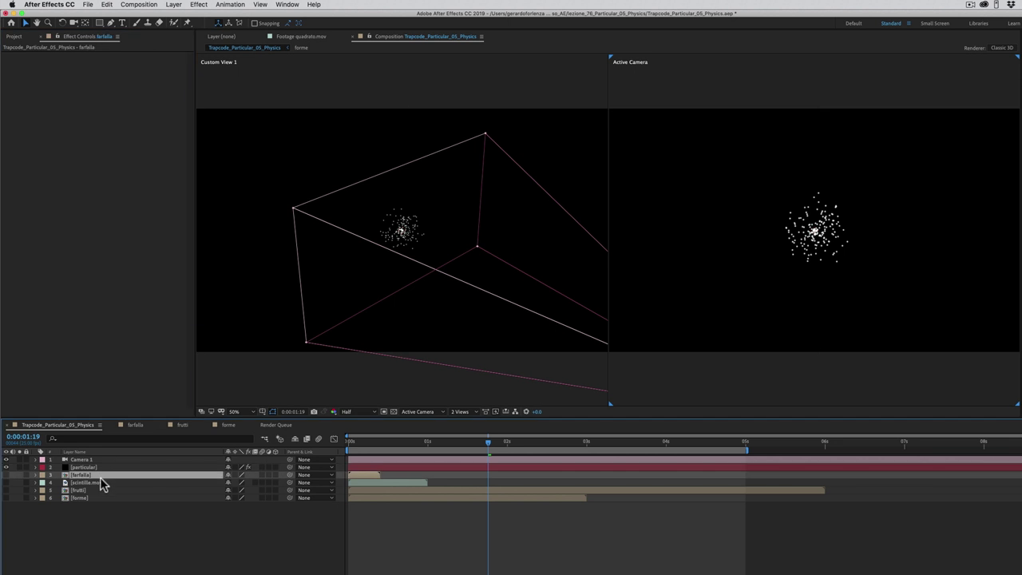
left_click(100, 484, "shift")
left_click(92, 496, "shift")
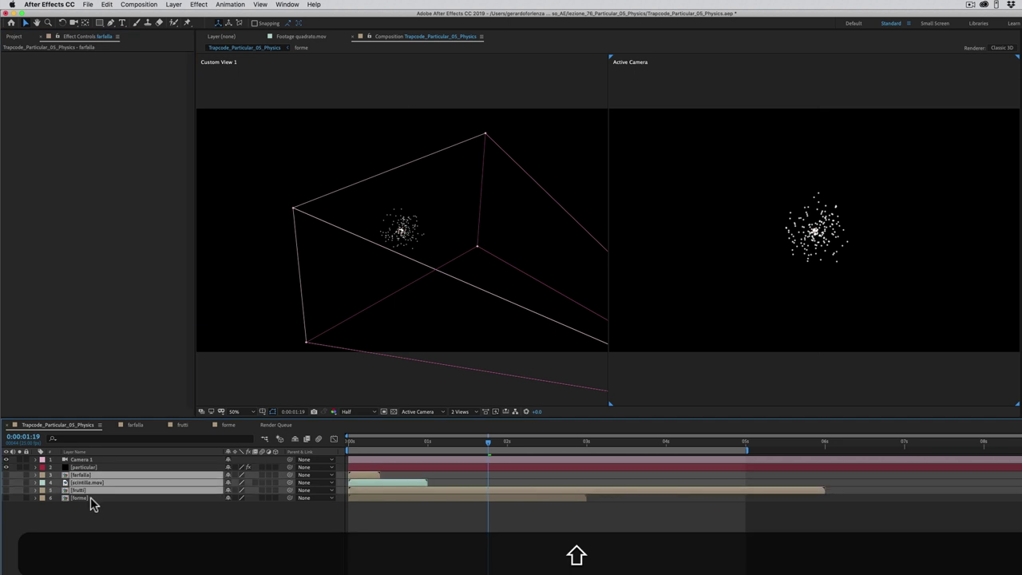
left_click(91, 498, "shift")
key("BackSpace")
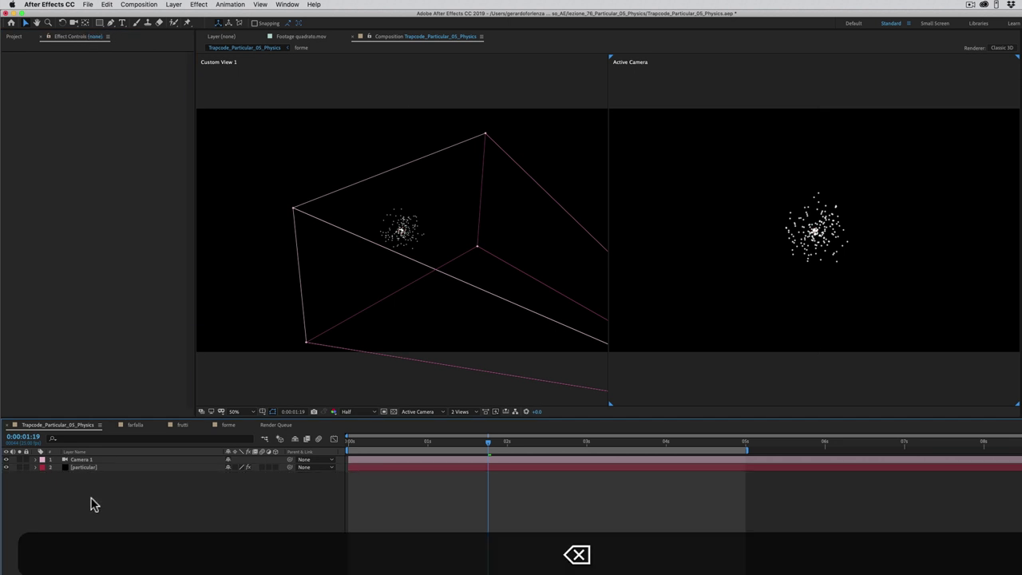
left_click(95, 470)
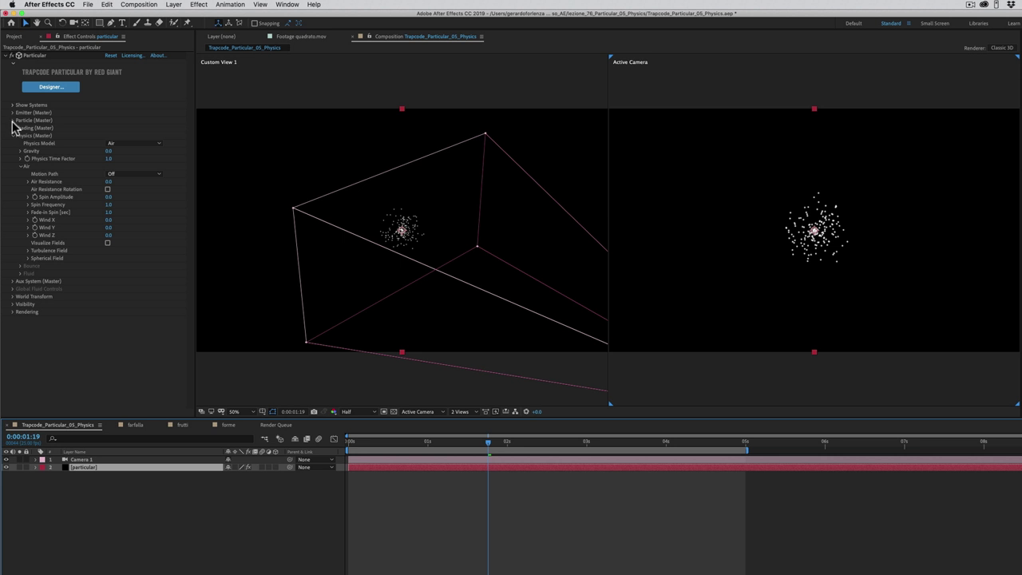
In Particle (Master), lengthen Life [sec] and raise particle Size from 10 to 12.
left_click(12, 120)
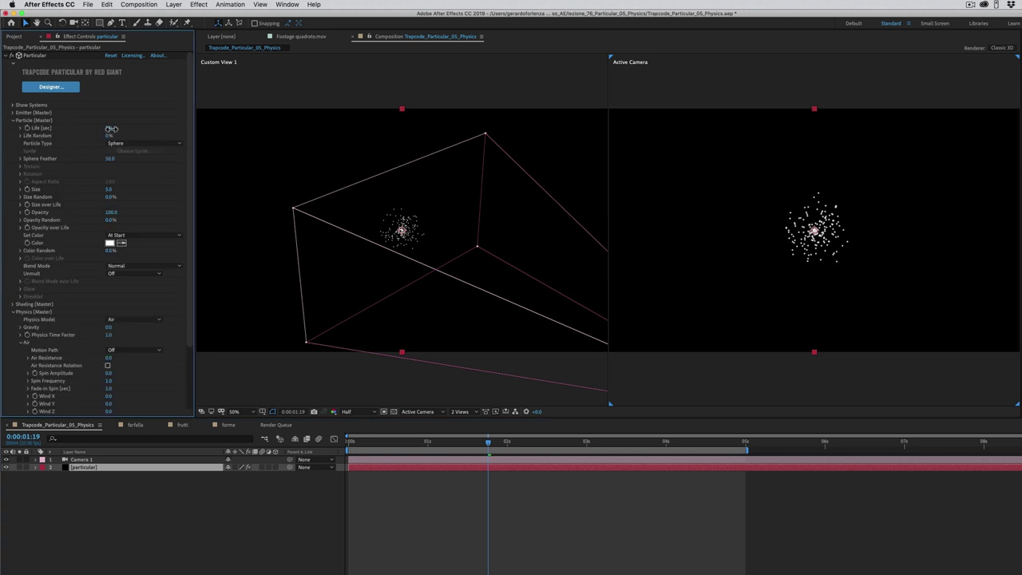
left_click_drag(111, 128, 127, 129)
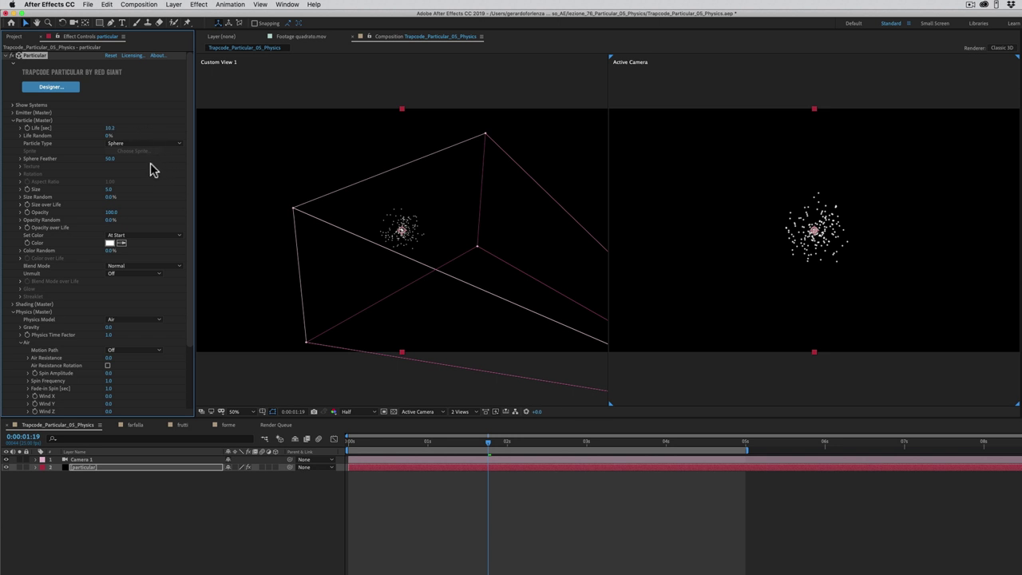
left_click(109, 190)
type("10")
key("Return")
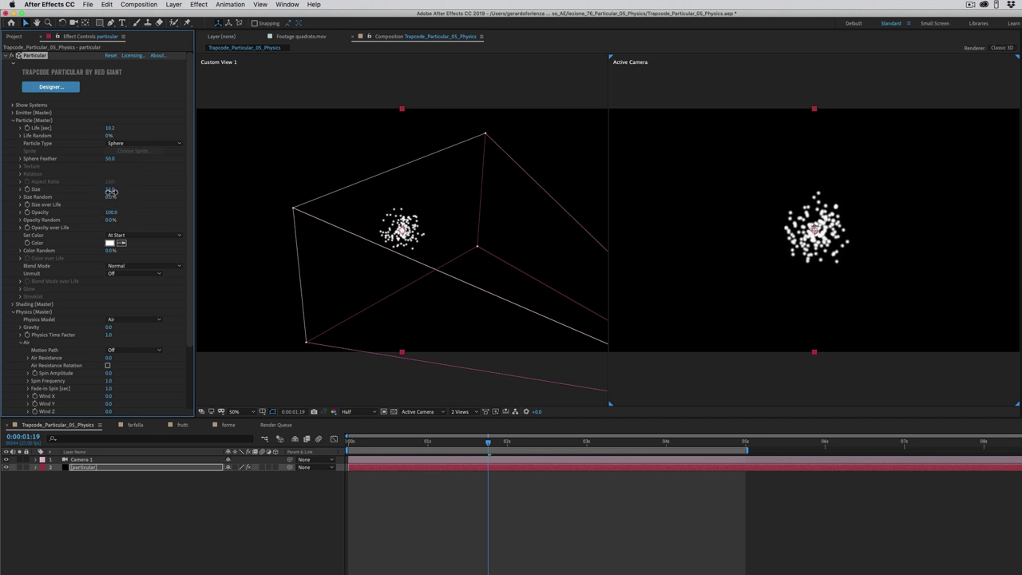
left_click_drag(111, 191, 126, 200)
left_click(13, 121)
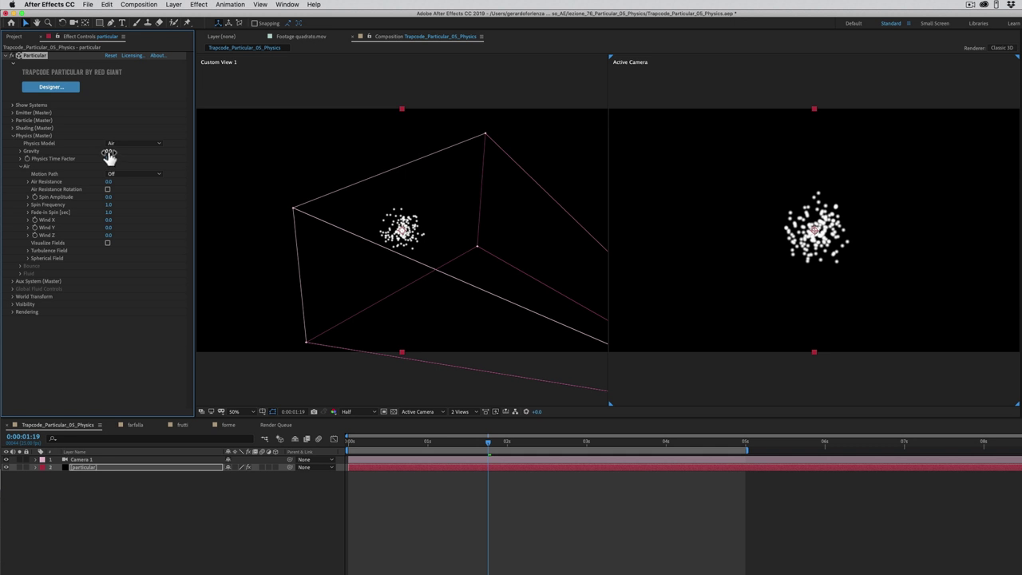
left_click_drag(110, 154, 113, 151)
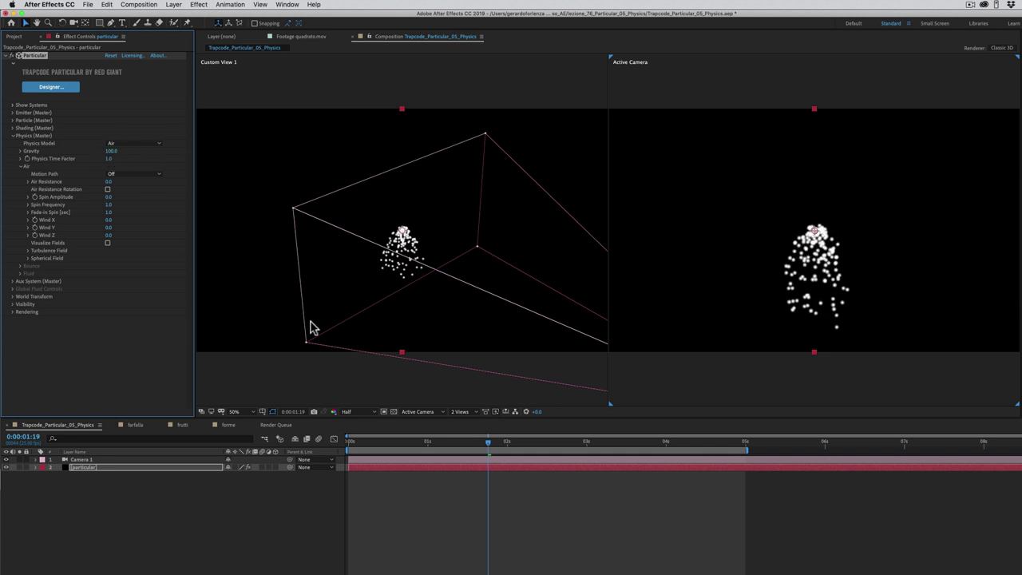
key("space")
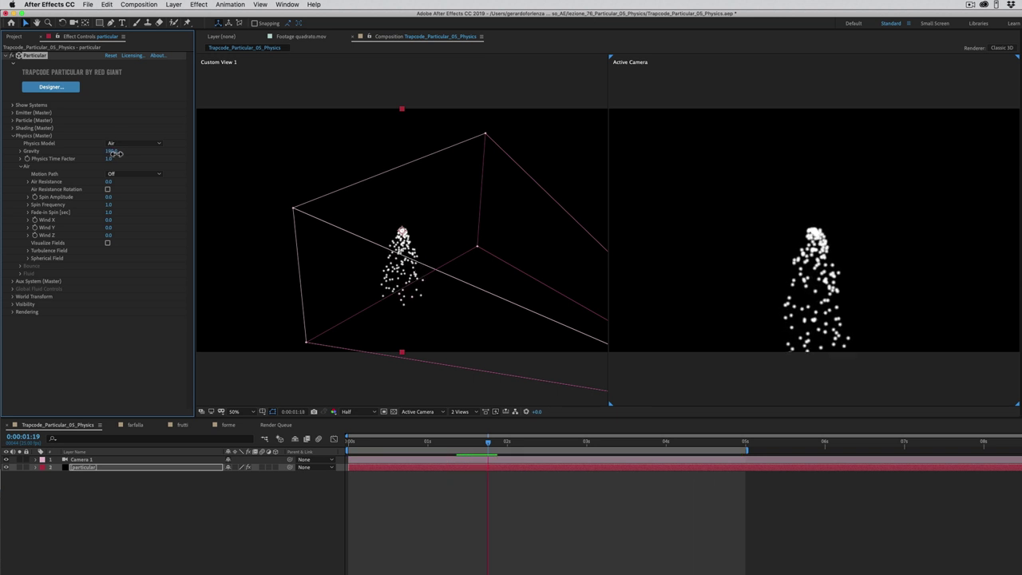
left_click_drag(116, 152, 126, 151)
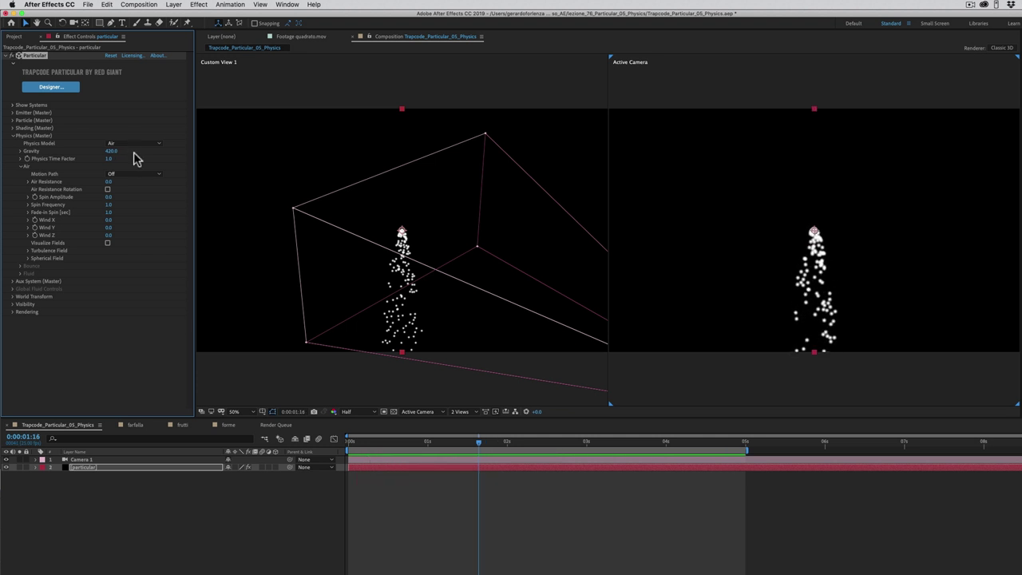
left_click_drag(113, 151, 94, 156)
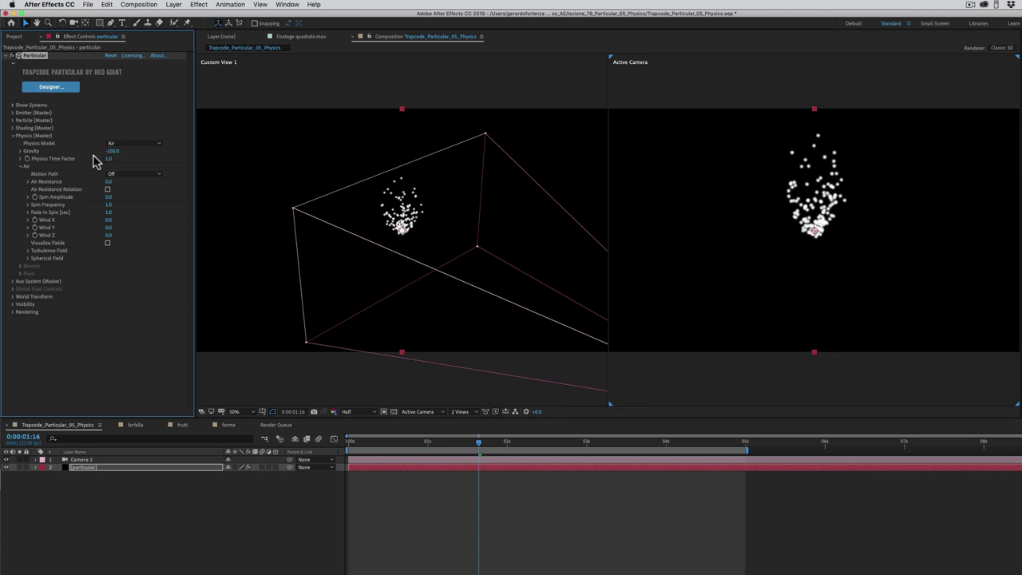
key("space")
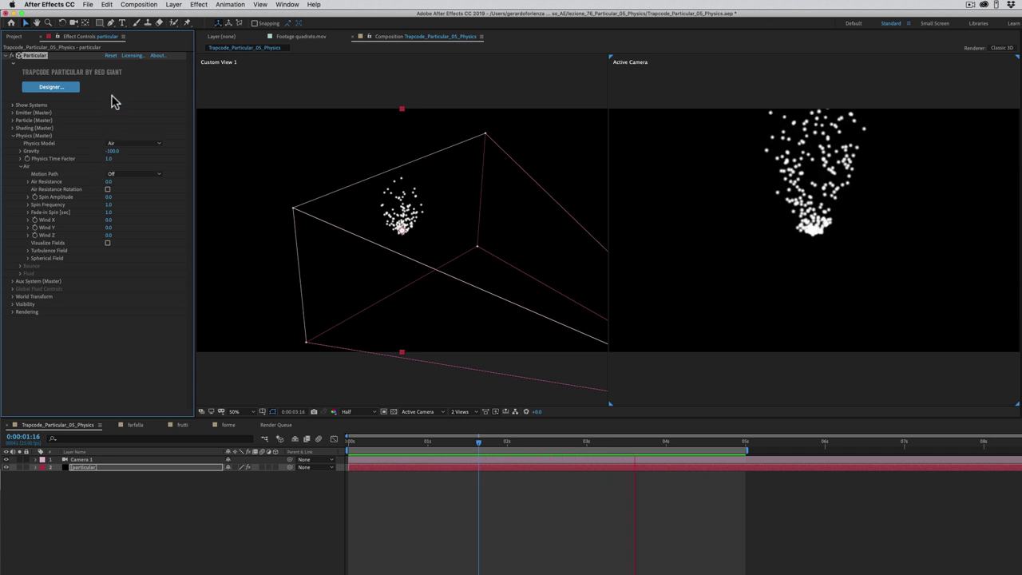
left_click(113, 150)
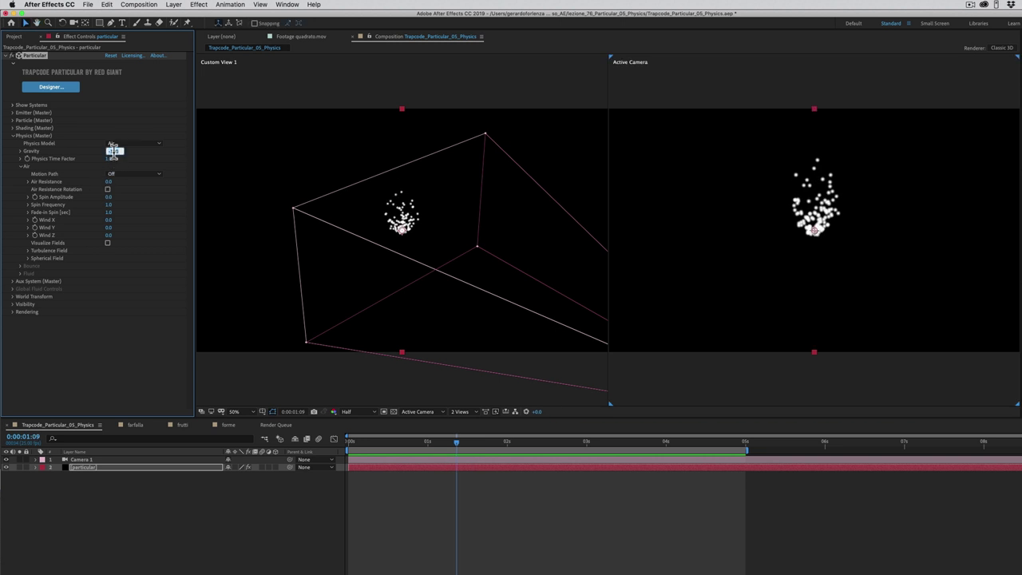
type("0")
key("Return")
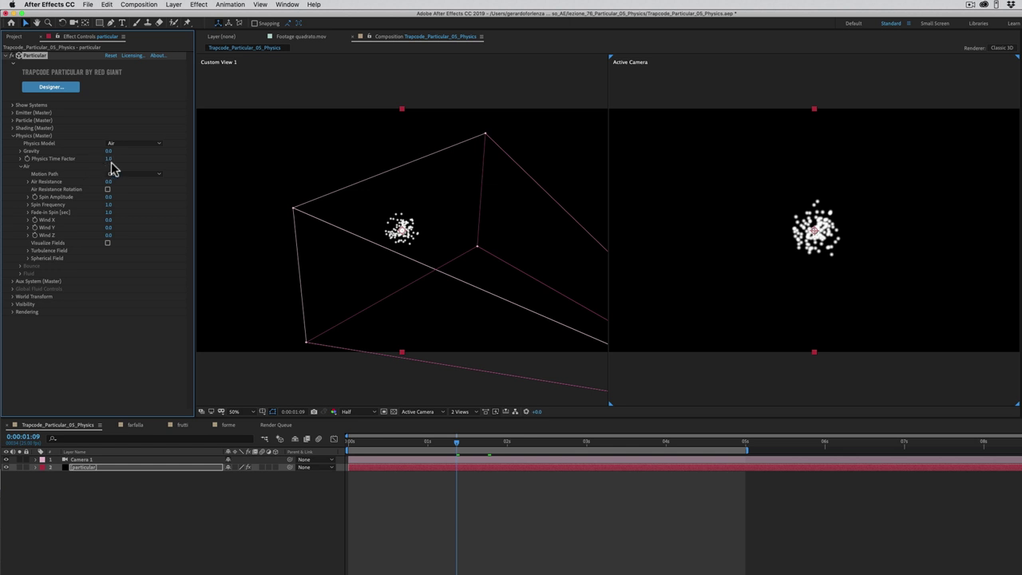
left_click_drag(110, 163, 121, 158)
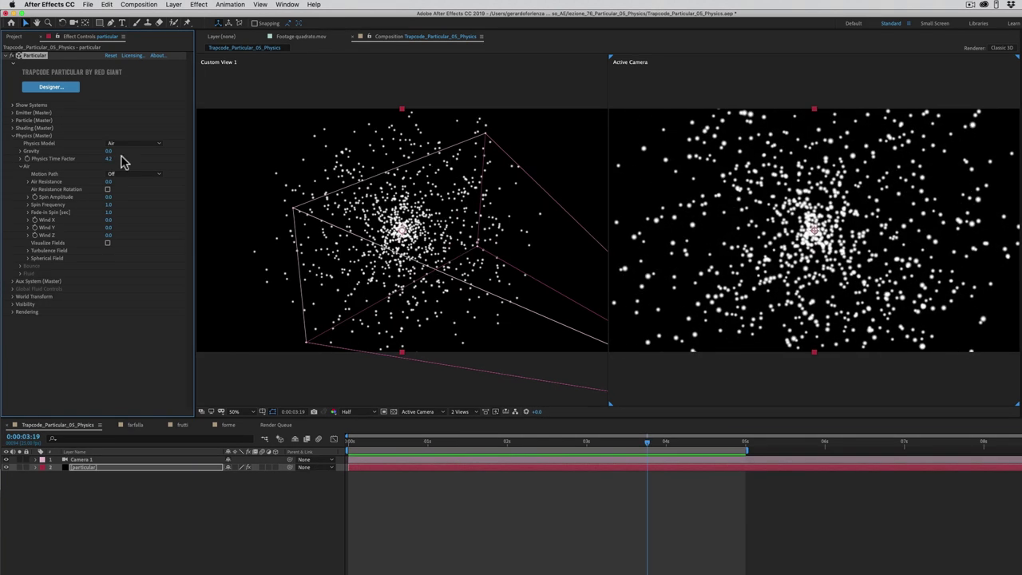
left_click_drag(106, 162, 95, 164)
left_click_drag(94, 164, 93, 164)
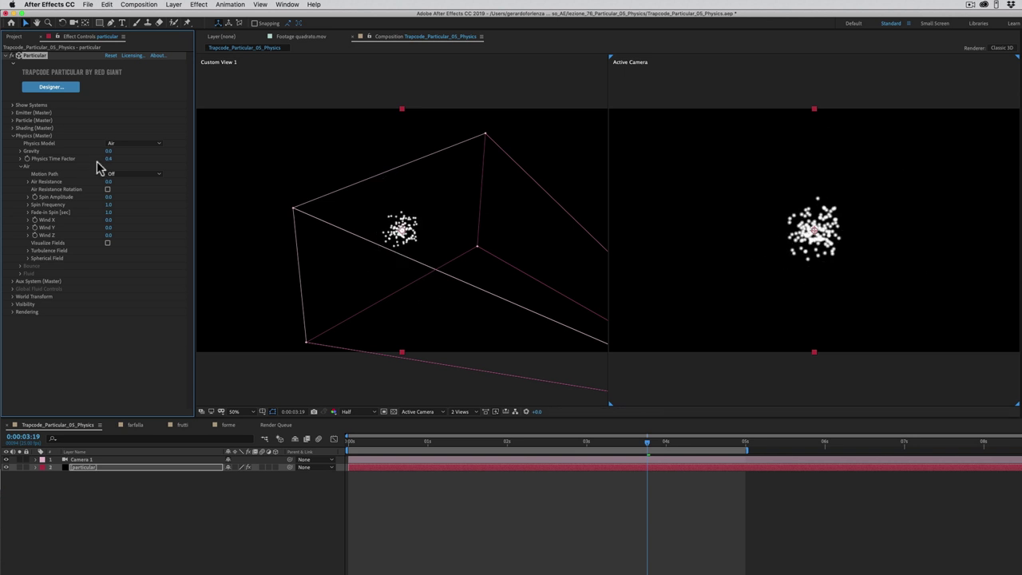
key("space")
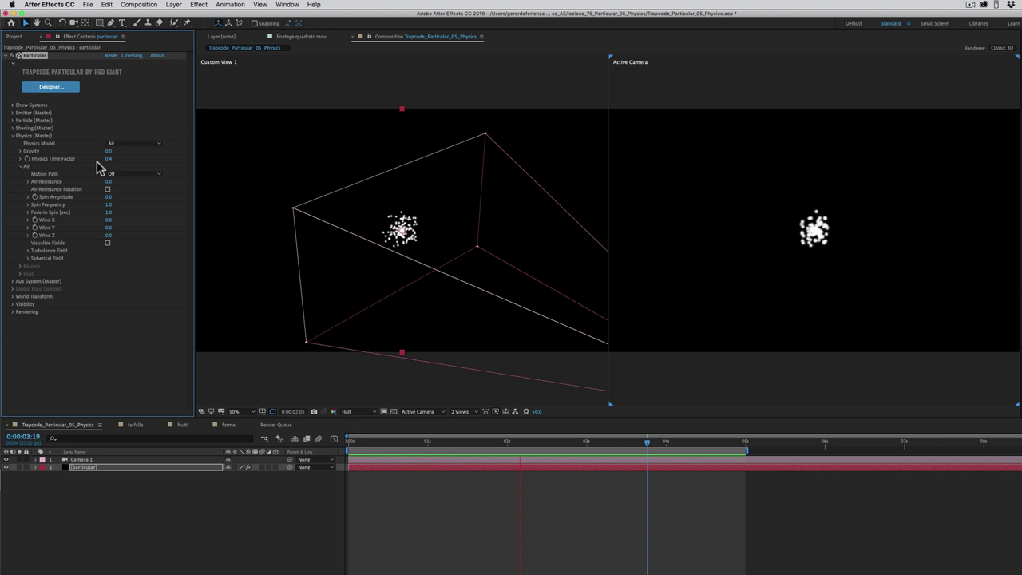
key("space")
left_click(110, 160)
type("0")
key("Return")
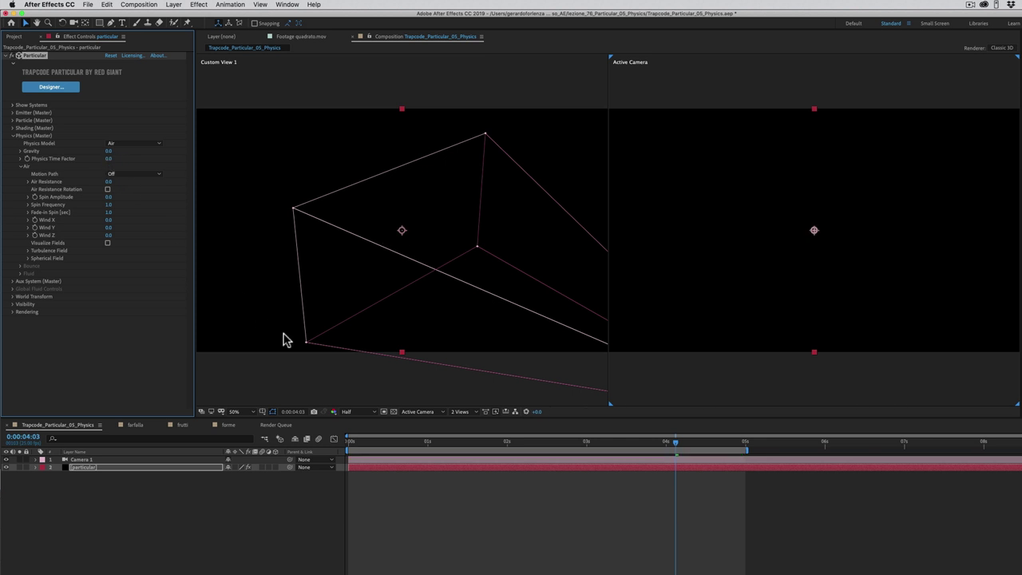
left_click_drag(398, 449, 473, 456)
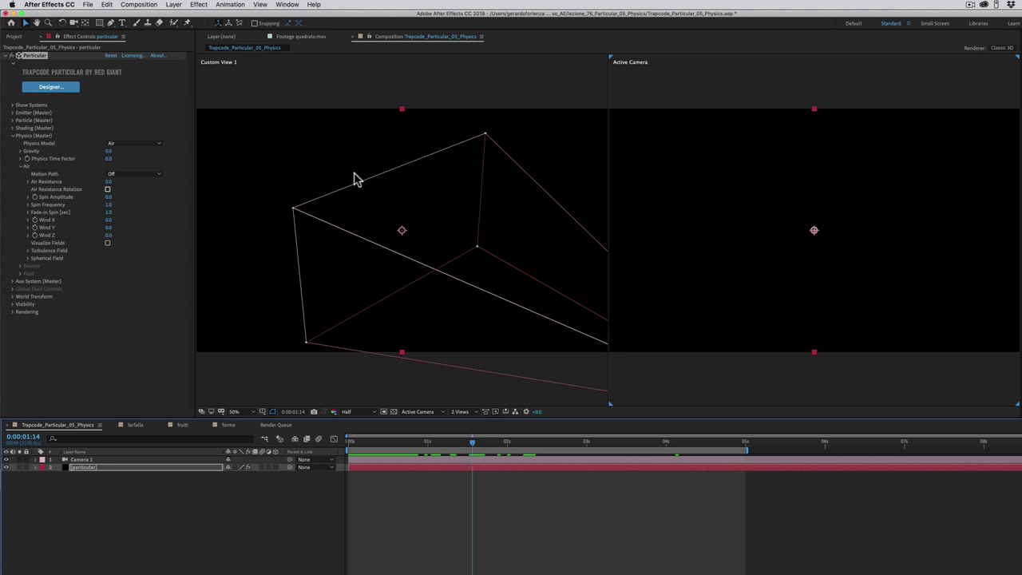
left_click(110, 160)
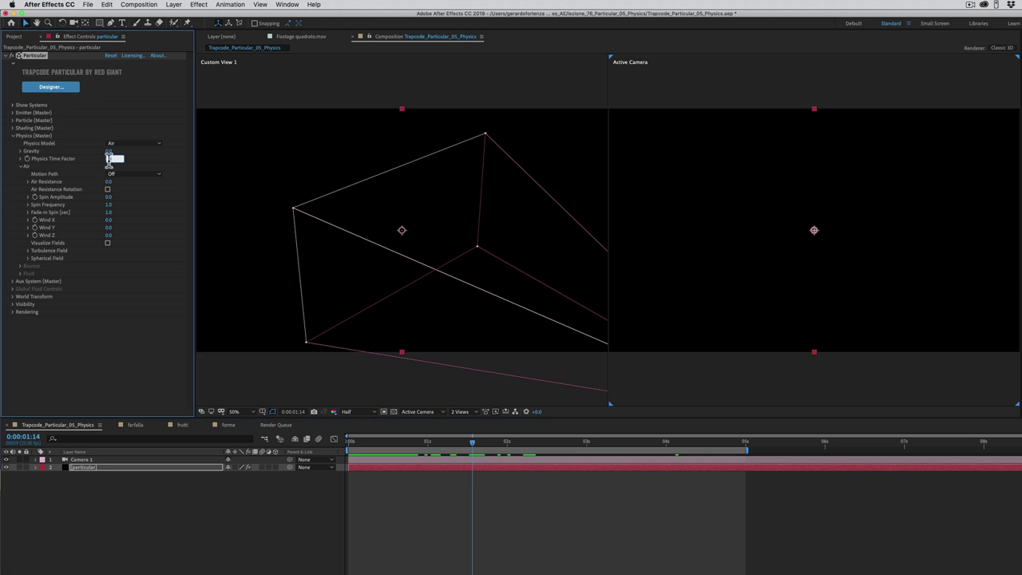
type("1")
key("Return")
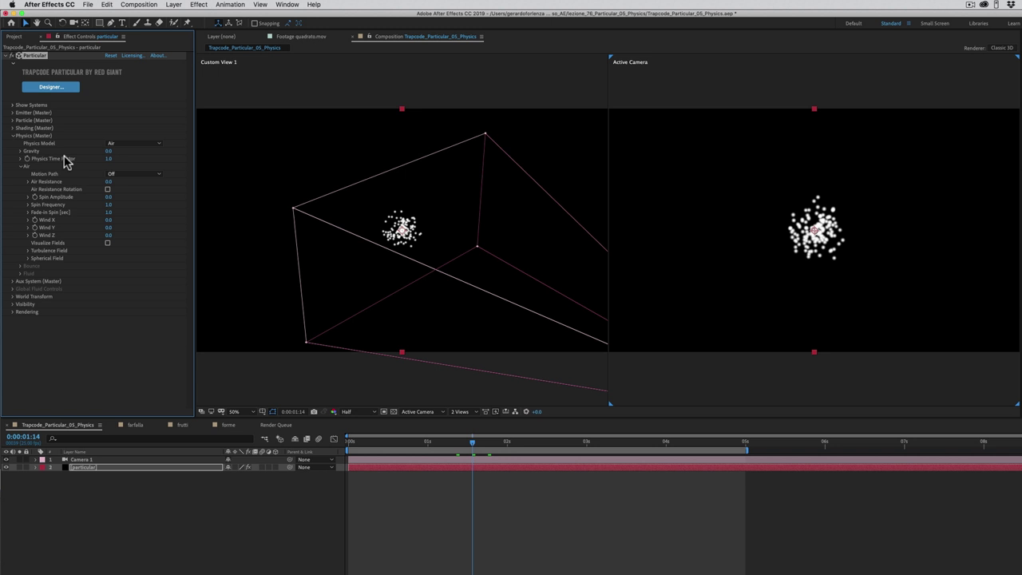
left_click_drag(352, 441, 592, 457)
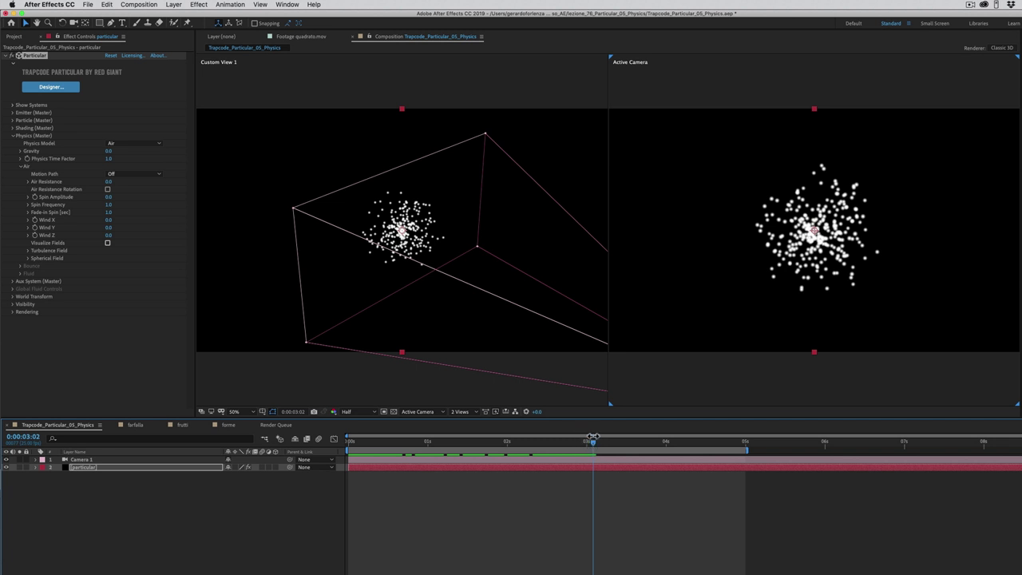
Keyframe Physics Time Factor at 3 seconds, then set it to 0 a few frames later.
left_click(56, 159)
key("s")
key("s")
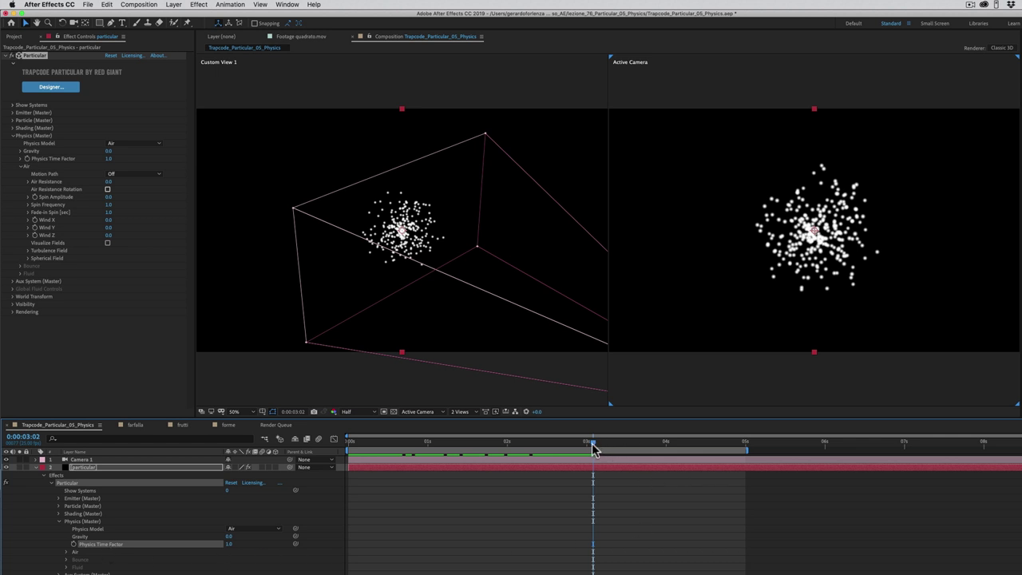
left_click_drag(593, 445, 587, 445)
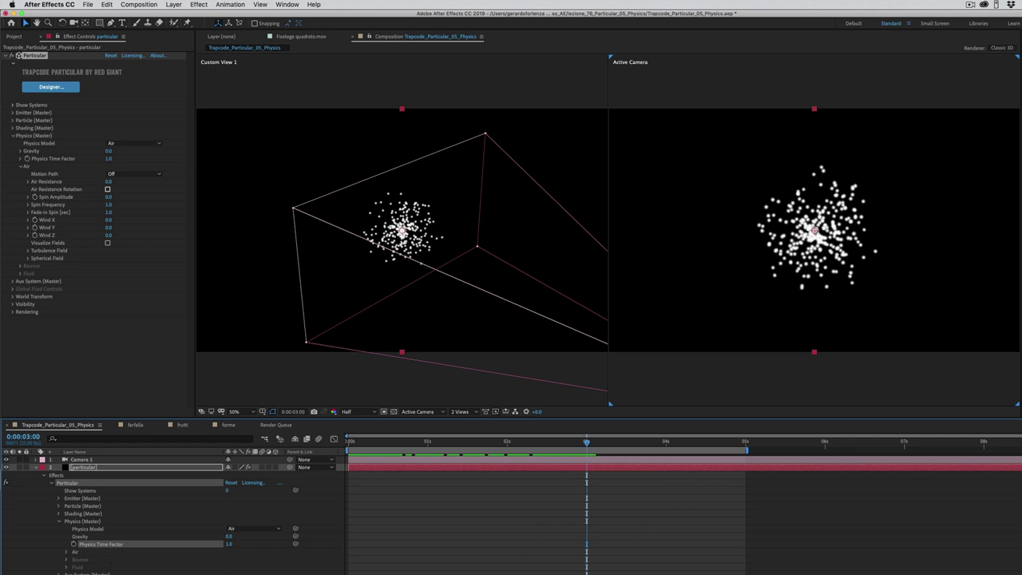
left_click(73, 545)
left_click_drag(587, 443, 615, 451)
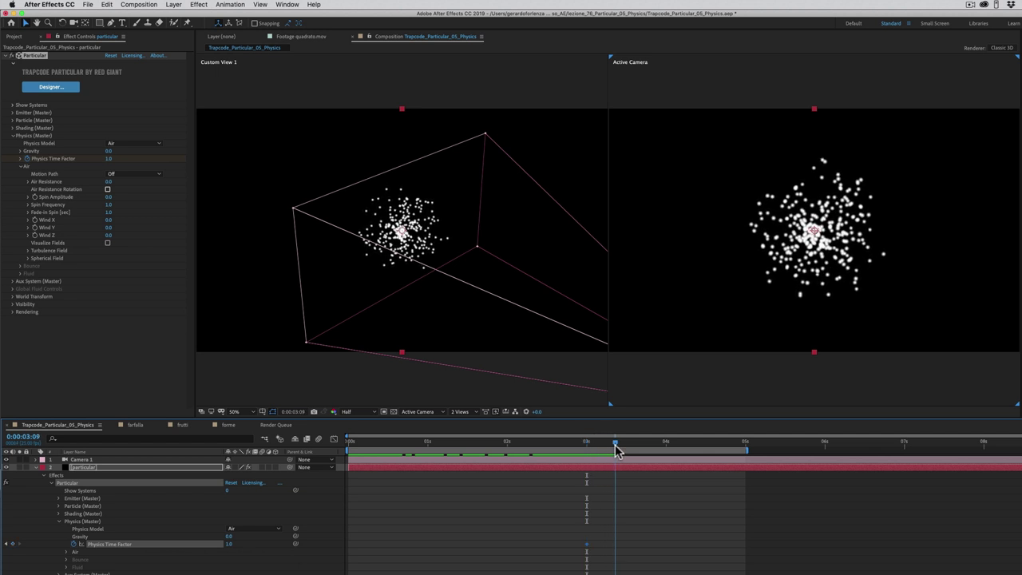
left_click(229, 544)
type("1")
key("Return")
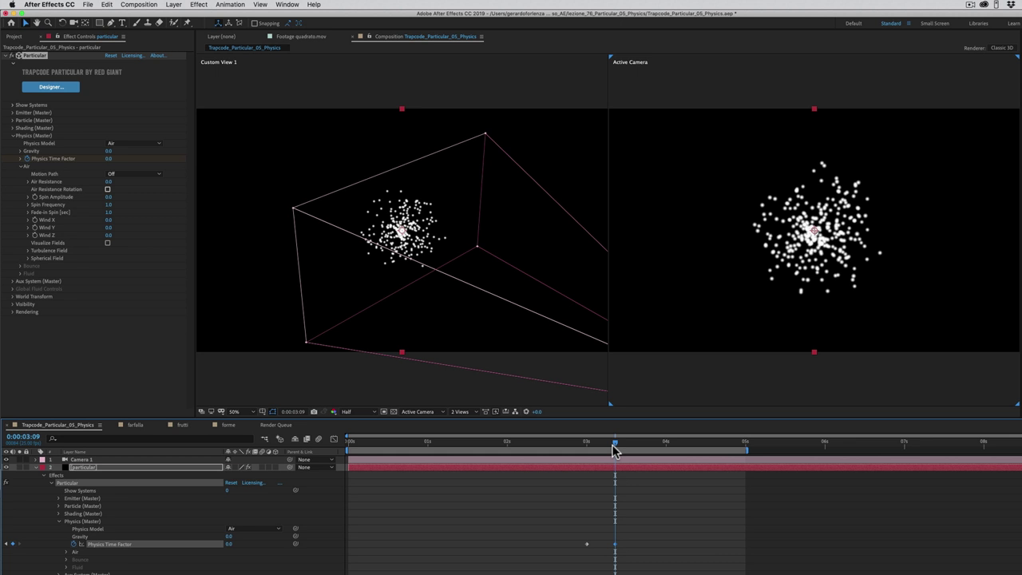
Preview the animation, then change the Time Factor keyframe near 3s10f to -1.0.
key("space")
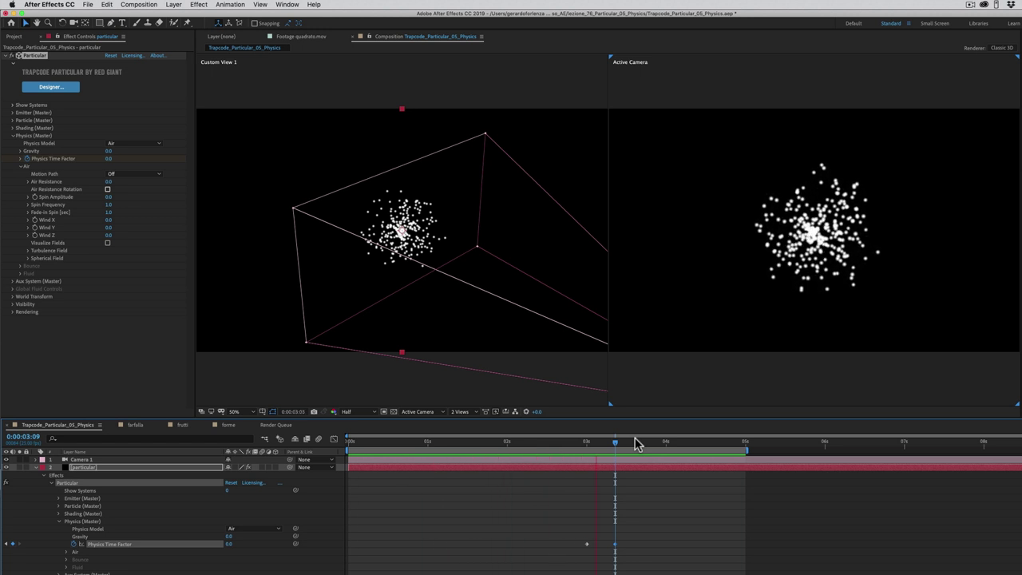
key("space")
left_click(620, 445)
left_click_drag(620, 445, 615, 445)
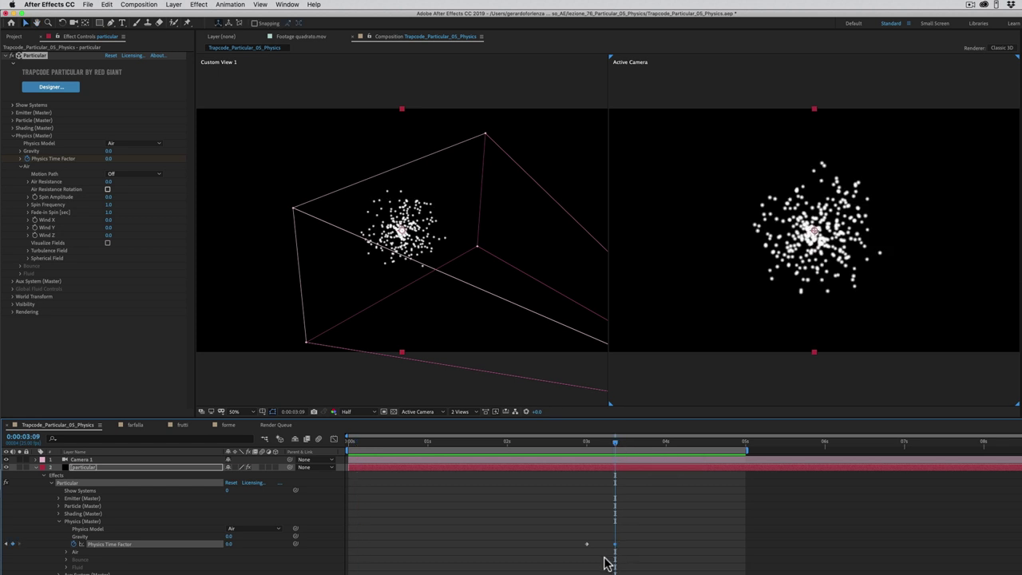
left_click(229, 544)
type("-1")
left_click(234, 565)
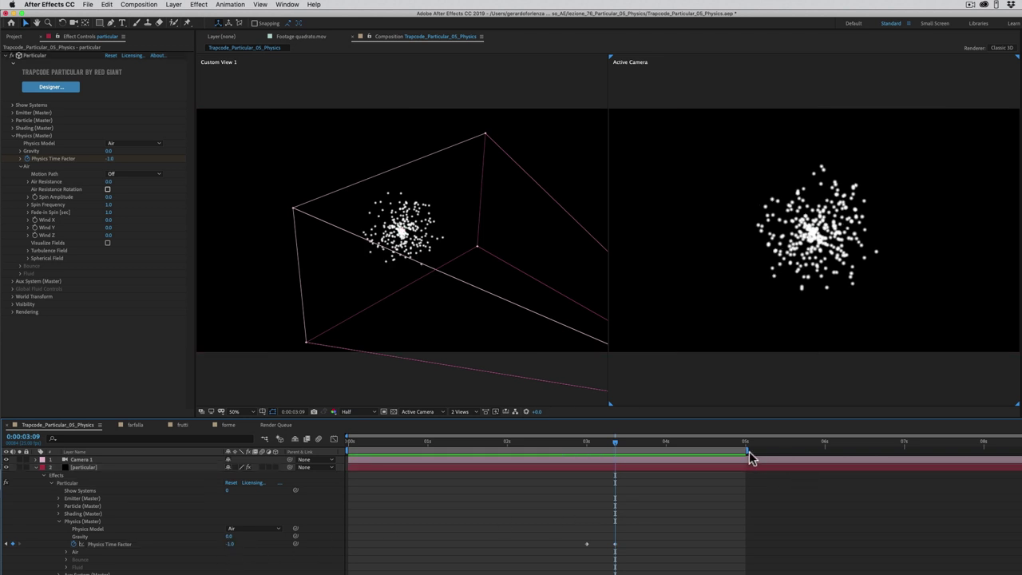
Extend the work area to just past 6 seconds, preview the reversal, and remove the Time Factor keyframes.
left_click_drag(751, 452, 839, 451)
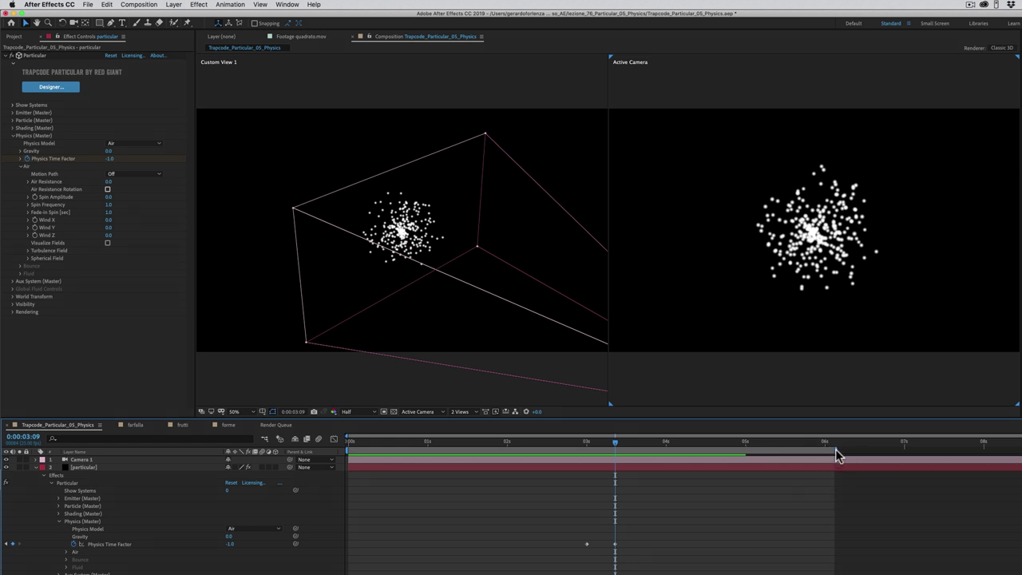
key("space")
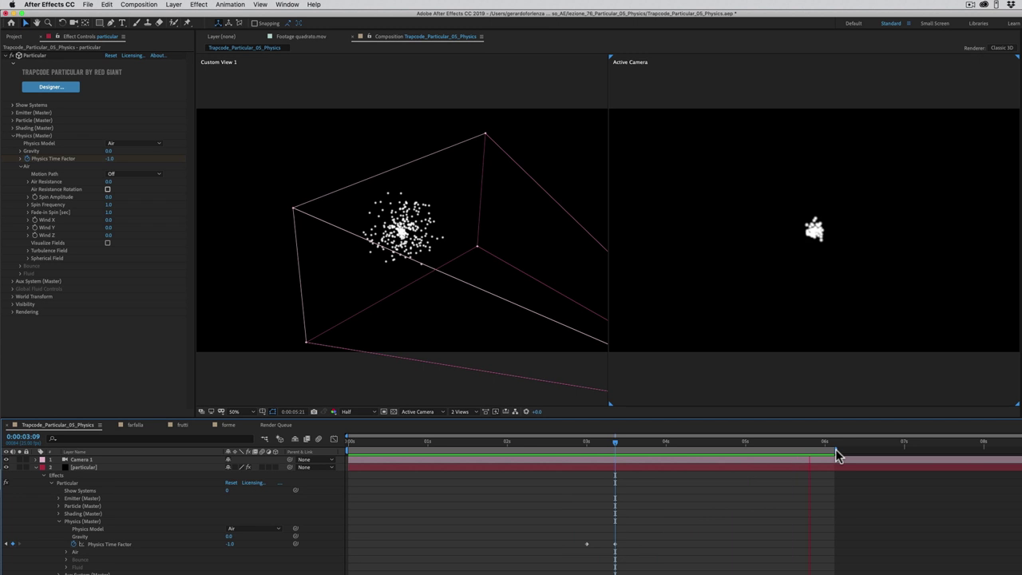
key("space")
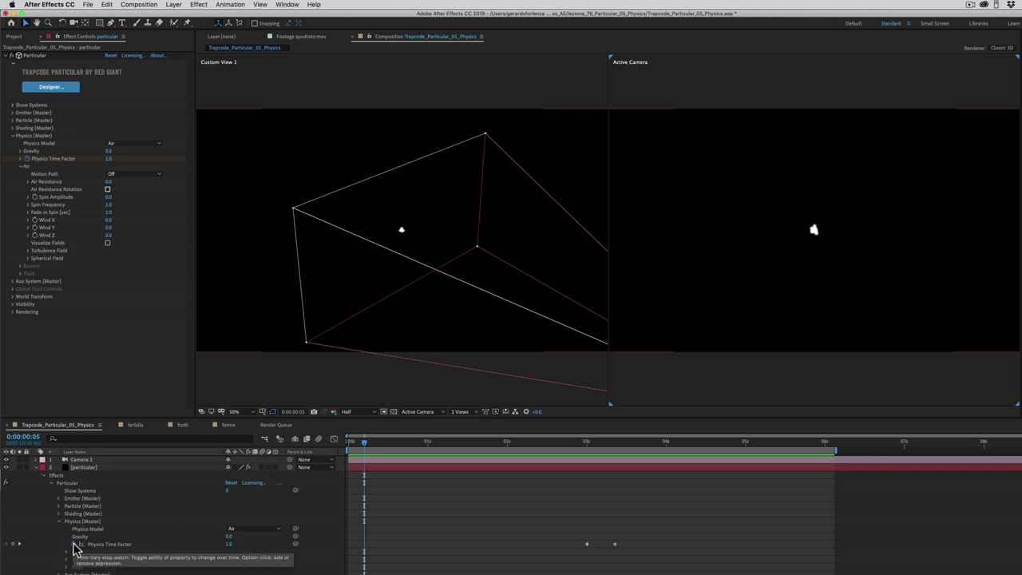
left_click(73, 544)
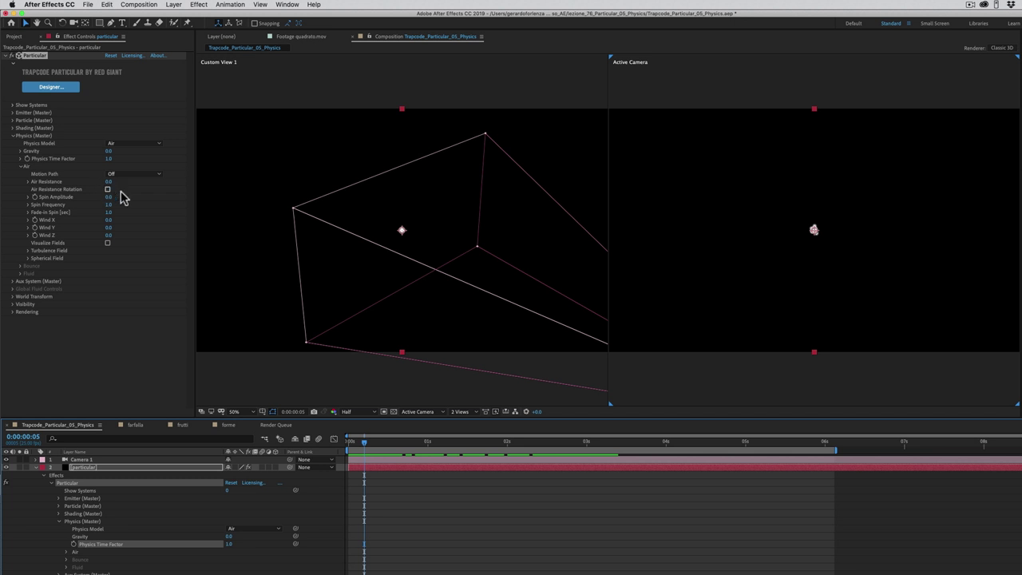
Raise Emitter Velocity to 1040 and add about 3.7 Air Resistance, then preview the burst.
left_click(12, 113)
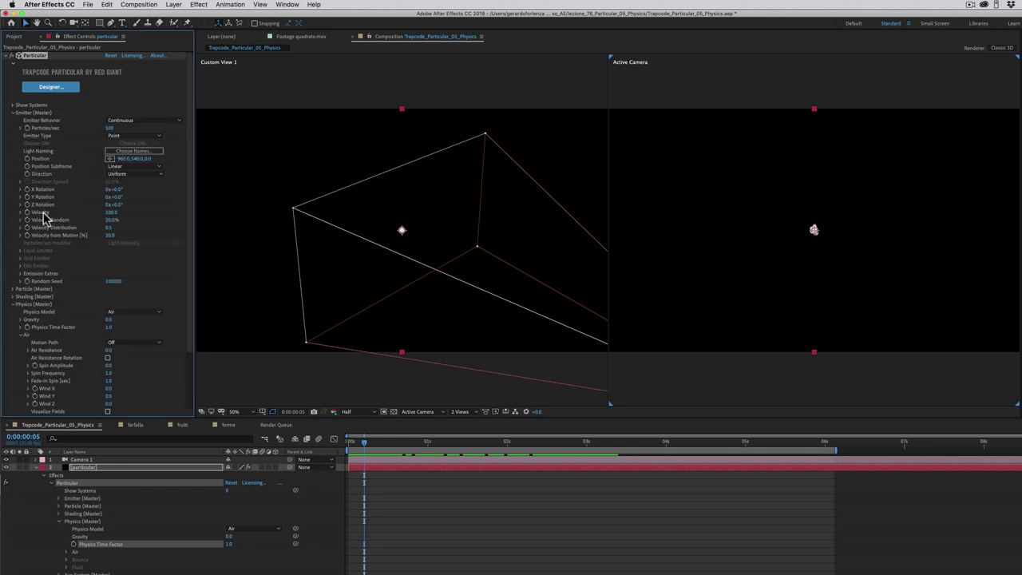
left_click_drag(111, 217, 149, 212)
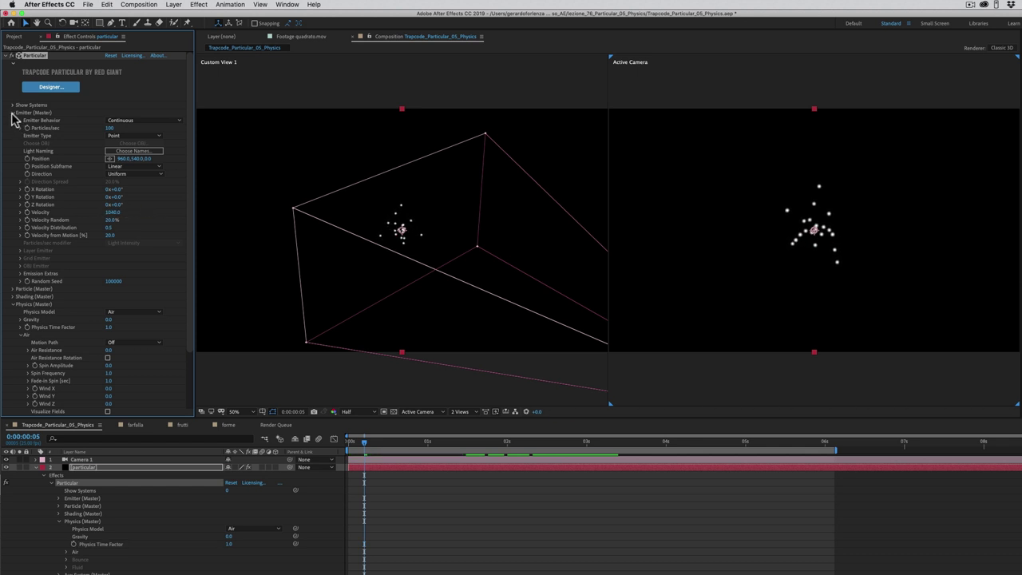
left_click(13, 113)
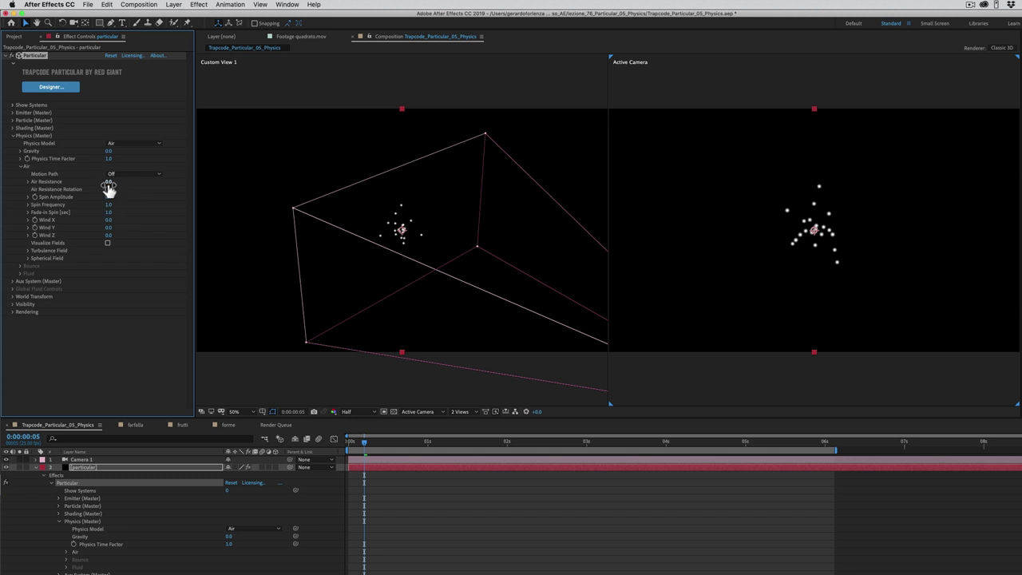
left_click_drag(108, 185, 120, 182)
key("space")
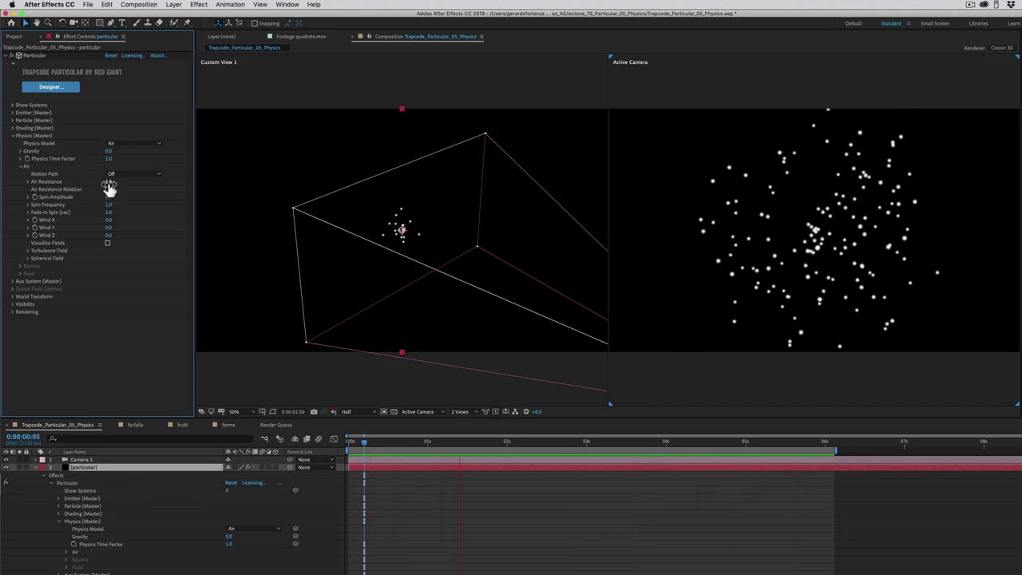
Set Air Resistance to 0.0 and switch on Air Resistance Rotation.
left_click(110, 183)
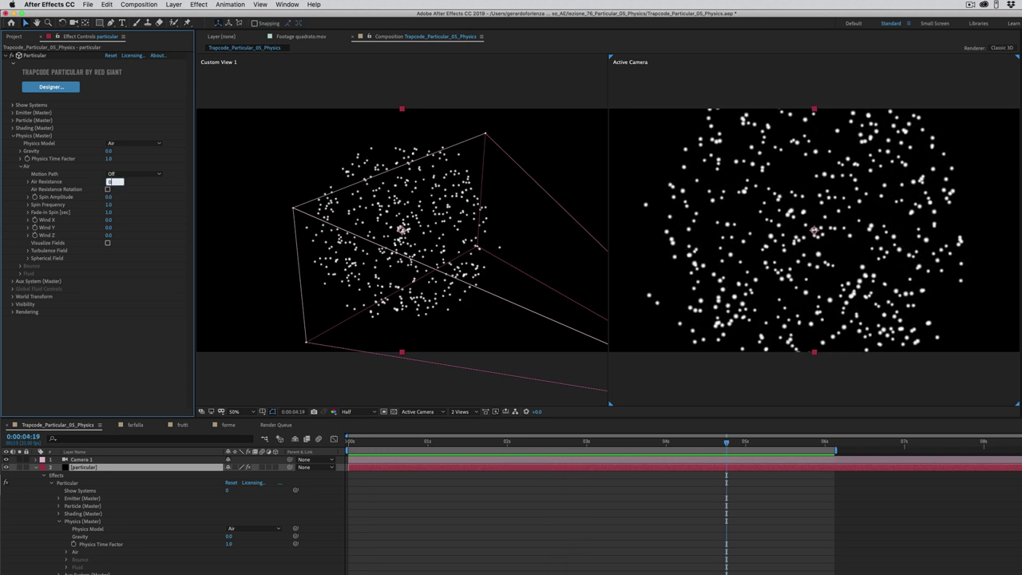
left_click(108, 190)
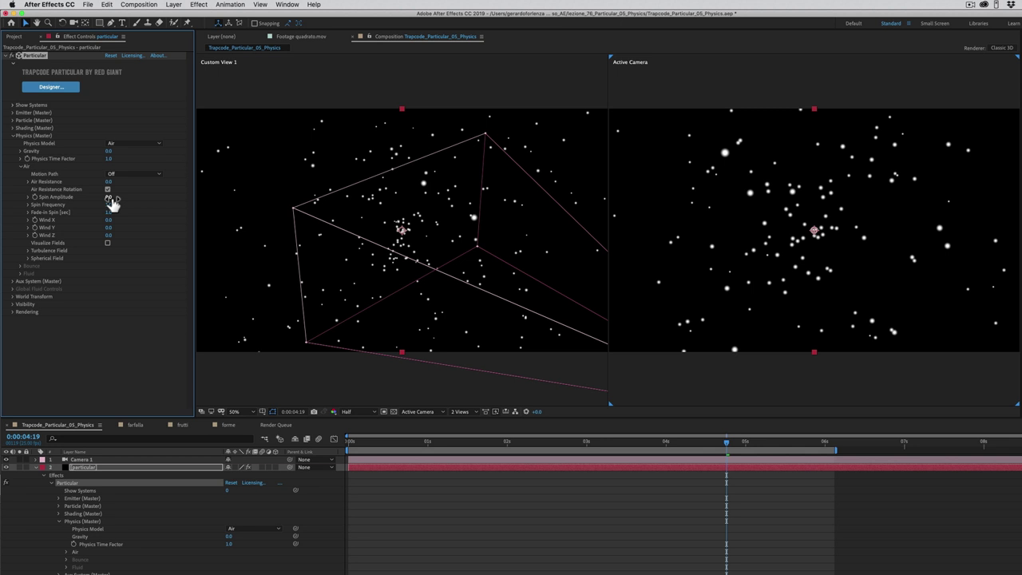
Set Emitter Velocity to 0, Emitter Type to Box, Emitter Size XYZ to 984, and preview.
left_click(12, 114)
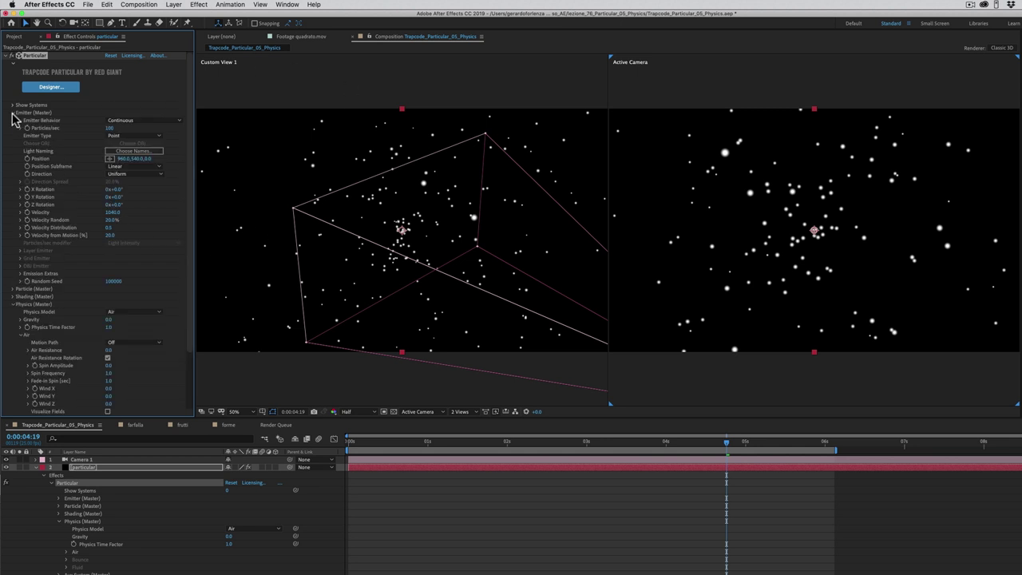
left_click(112, 214)
type("0")
key("Return")
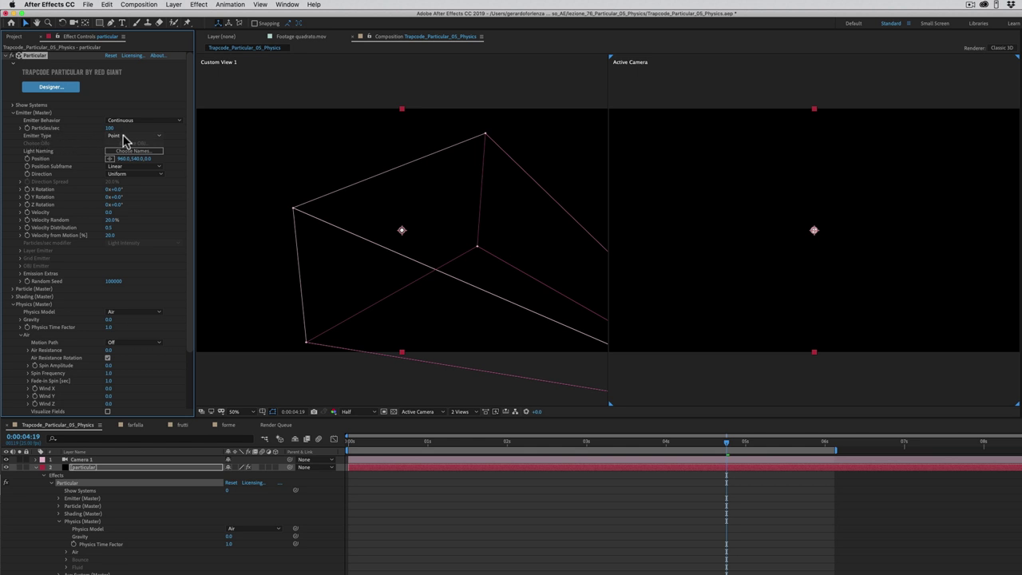
left_click(124, 137)
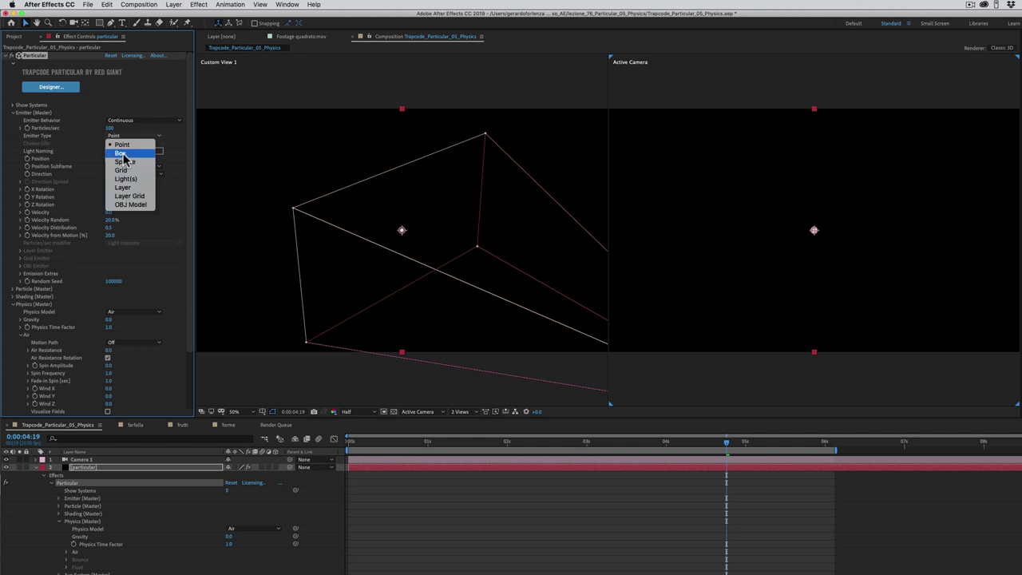
left_click(122, 154)
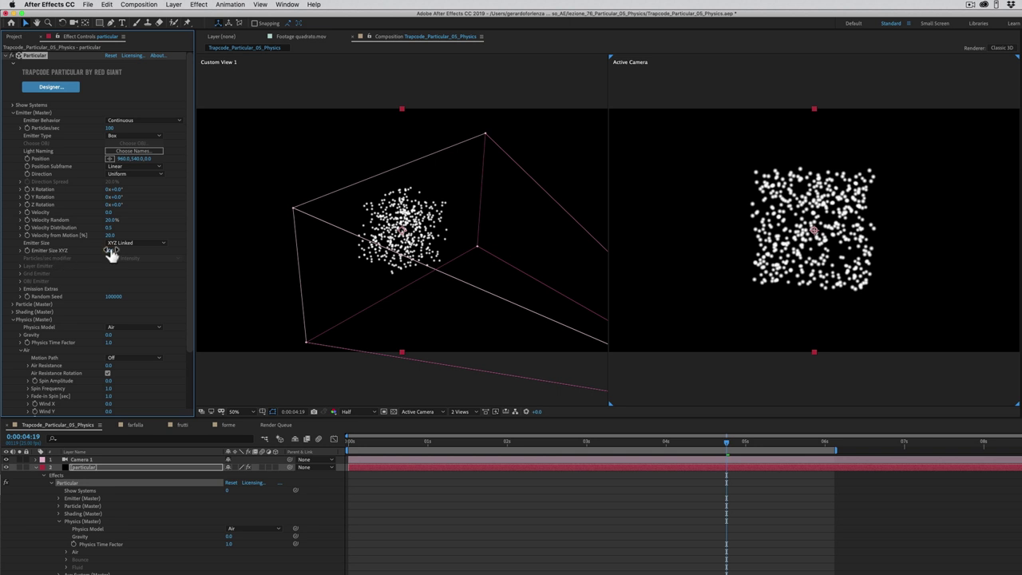
left_click_drag(114, 251, 298, 221)
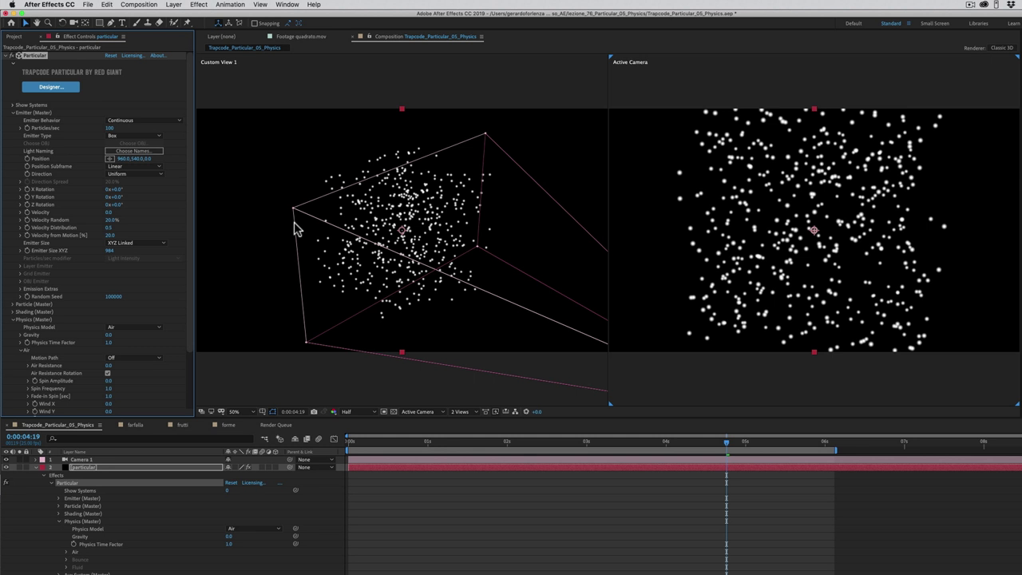
left_click(727, 442)
key("space")
left_click_drag(705, 447, 359, 450)
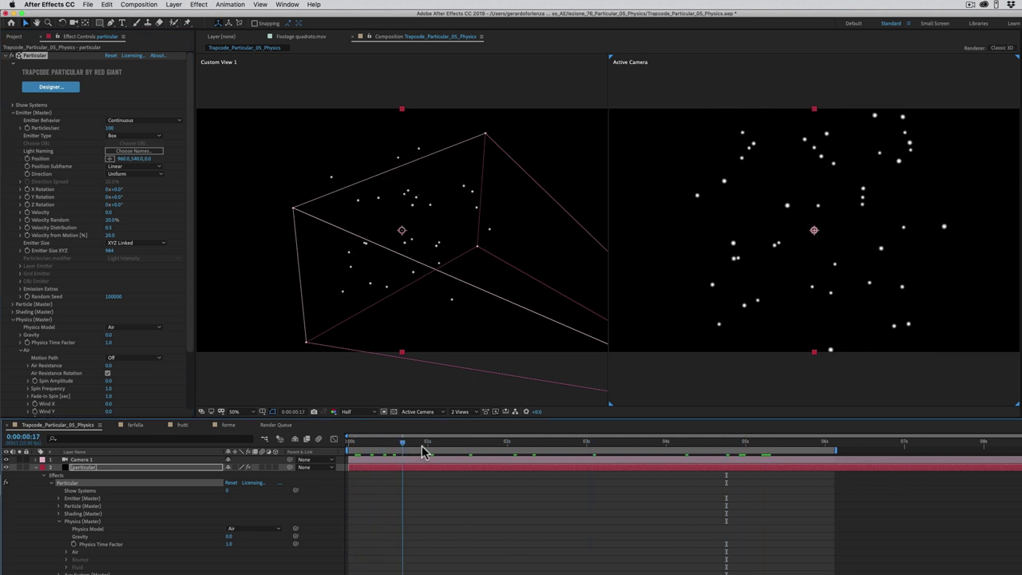
left_click_drag(479, 452, 673, 451)
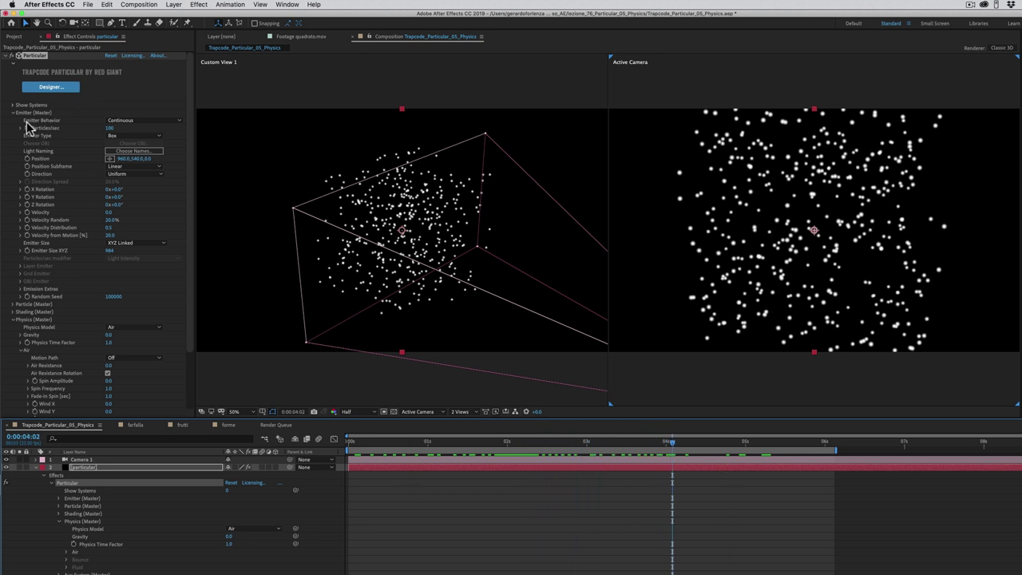
Set Emitter Behavior to Explode and raise Particles/sec to 1020, checking frames near 1-2 seconds.
left_click(130, 120)
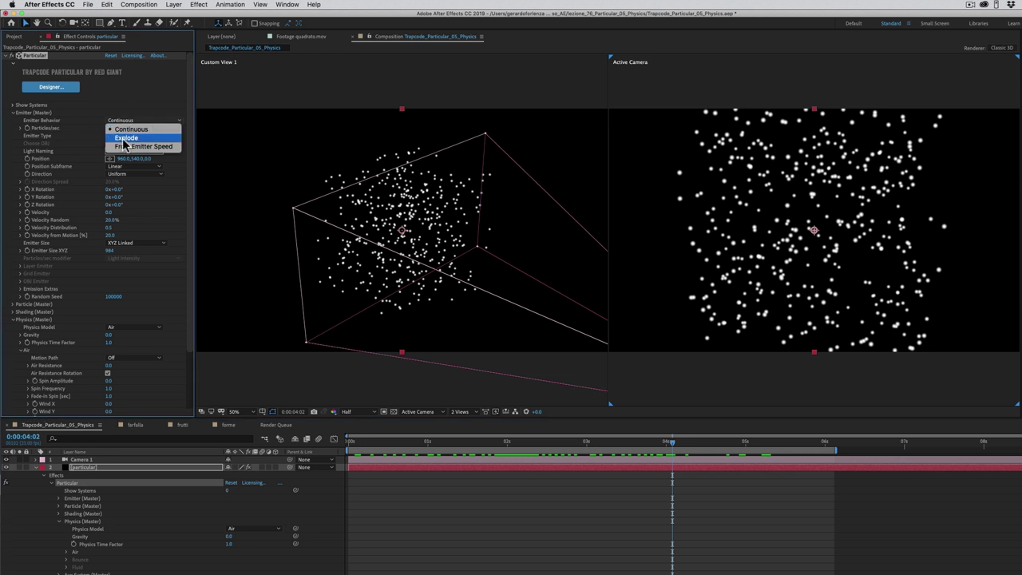
left_click(125, 139)
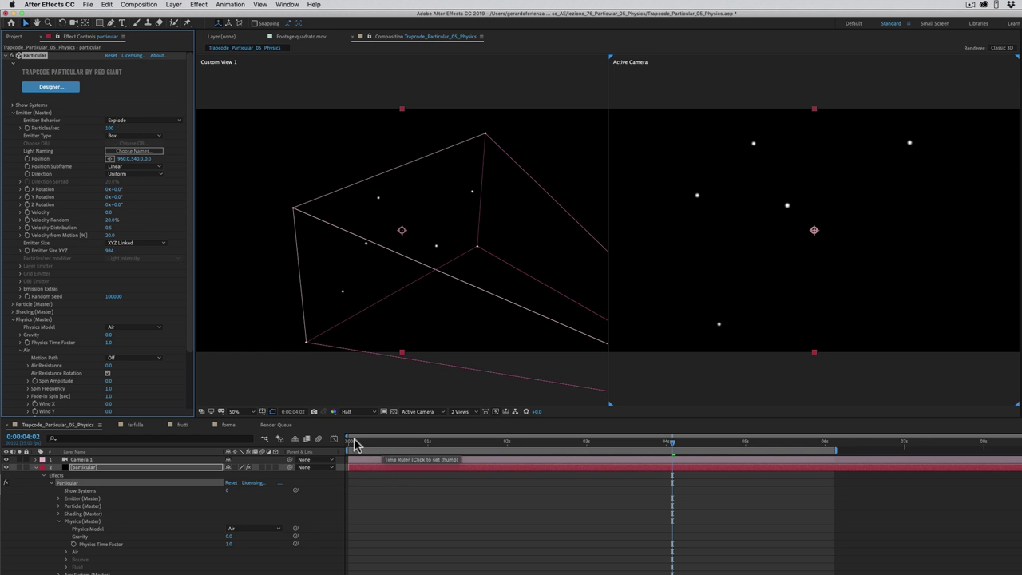
left_click_drag(364, 445, 501, 447)
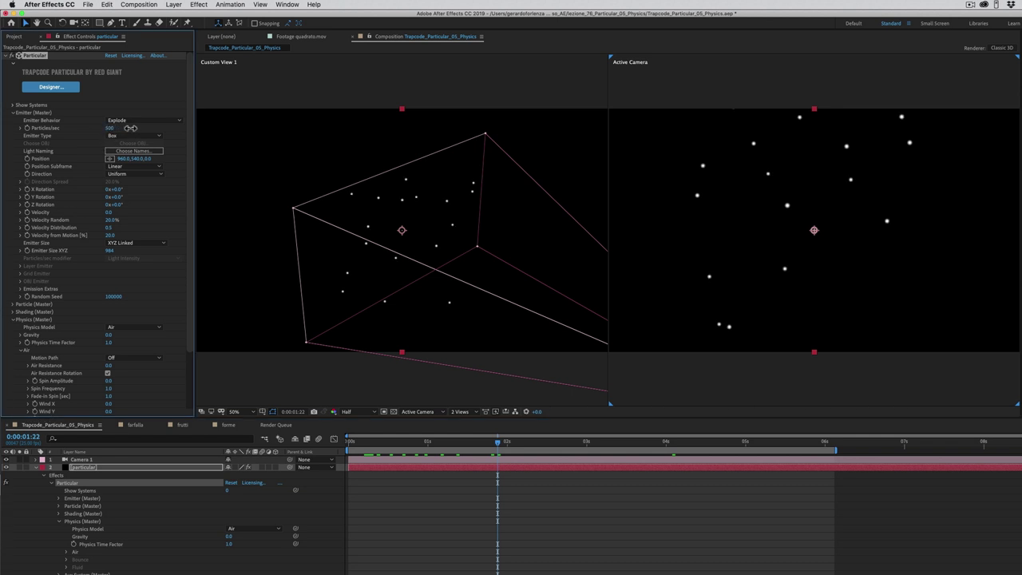
left_click_drag(144, 129, 154, 130)
mouse_move(497, 444)
left_mouse_down()
mouse_move(435, 452)
mouse_move(453, 452)
left_mouse_up()
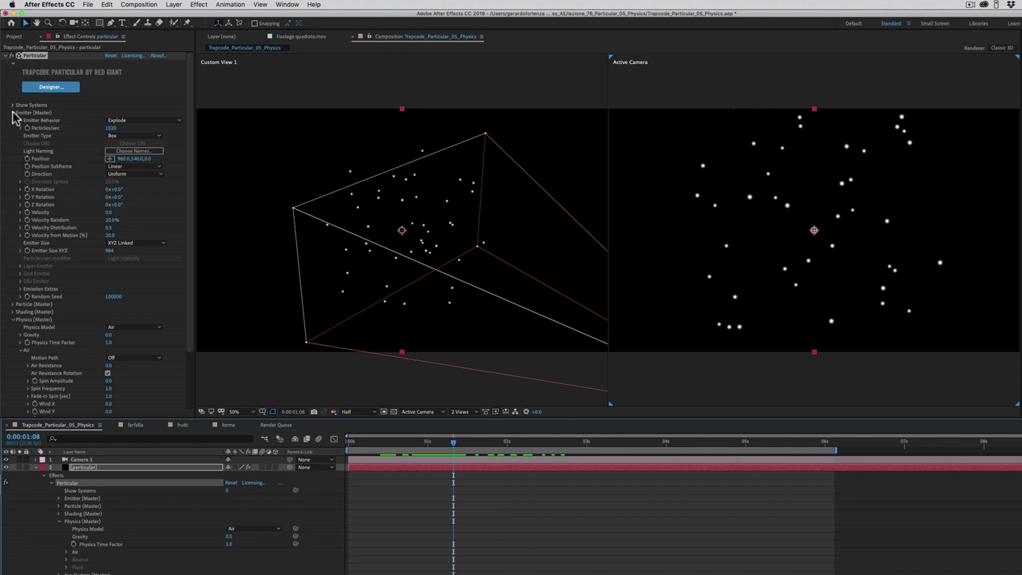
Collapse Emitter, raise Air Spin Amplitude to 401 and Spin Frequency to 9.2, then preview.
left_click(12, 112)
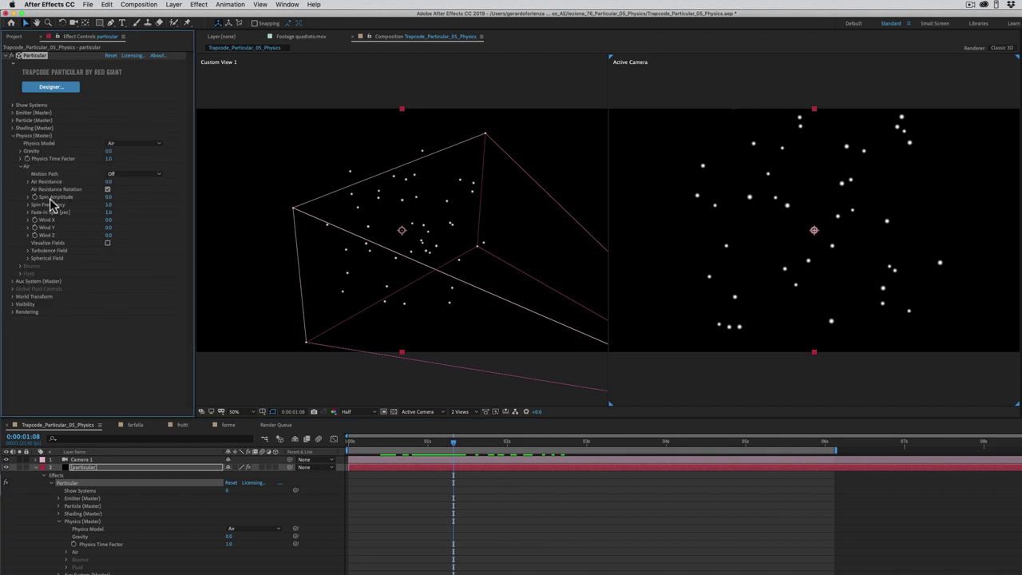
left_click_drag(108, 196, 147, 195)
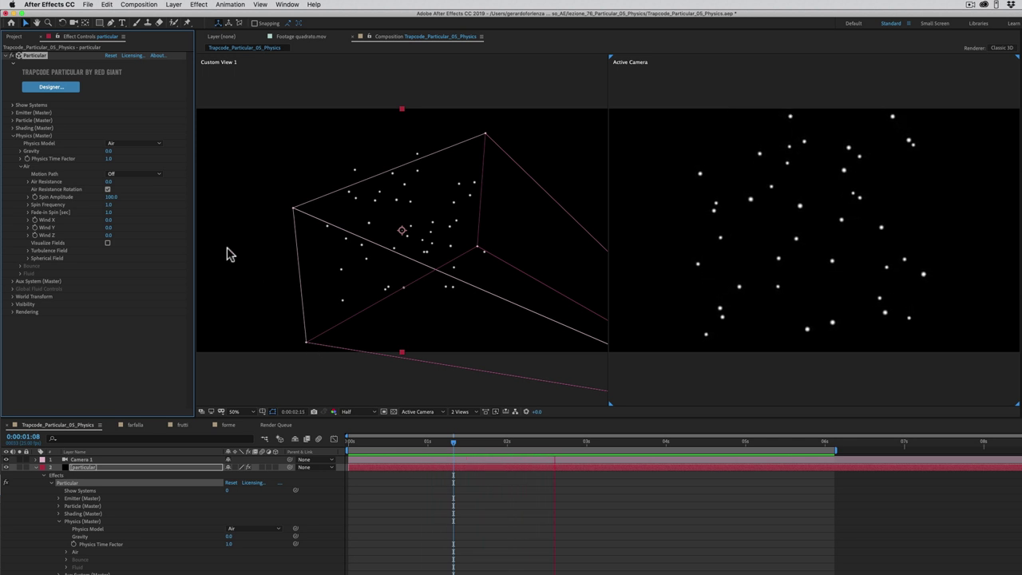
left_click_drag(138, 197, 239, 194)
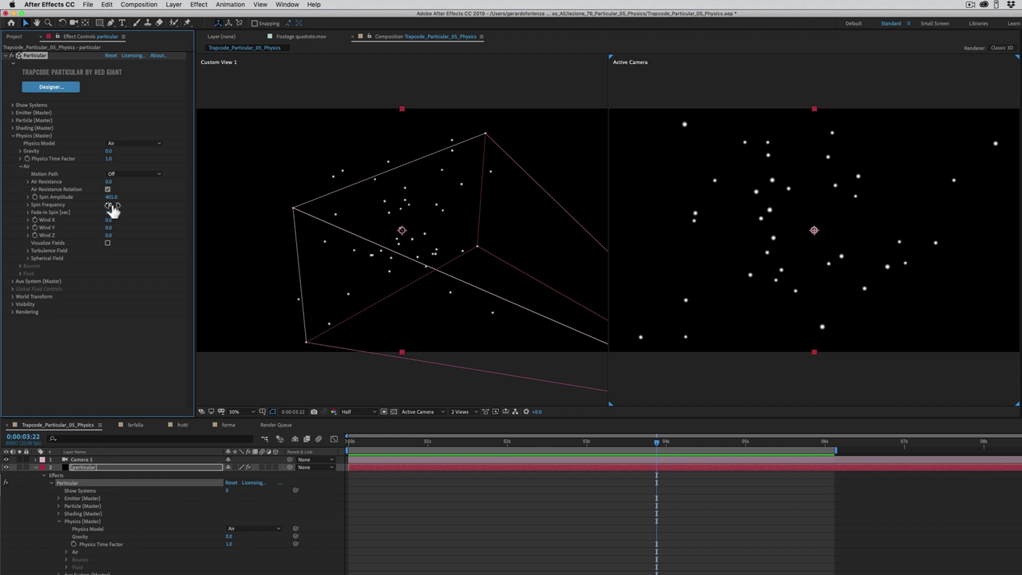
left_click_drag(116, 205, 142, 202)
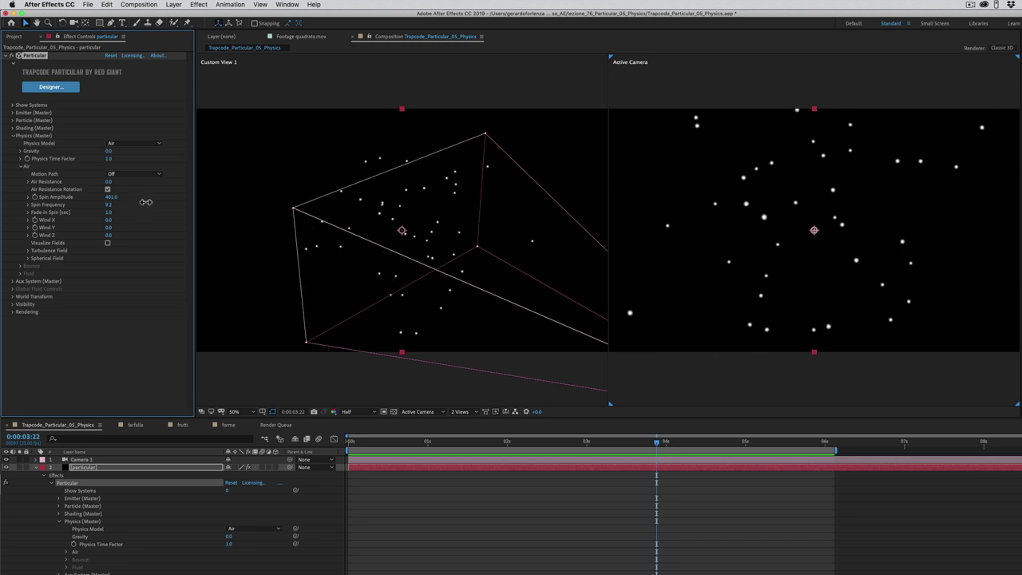
key("space")
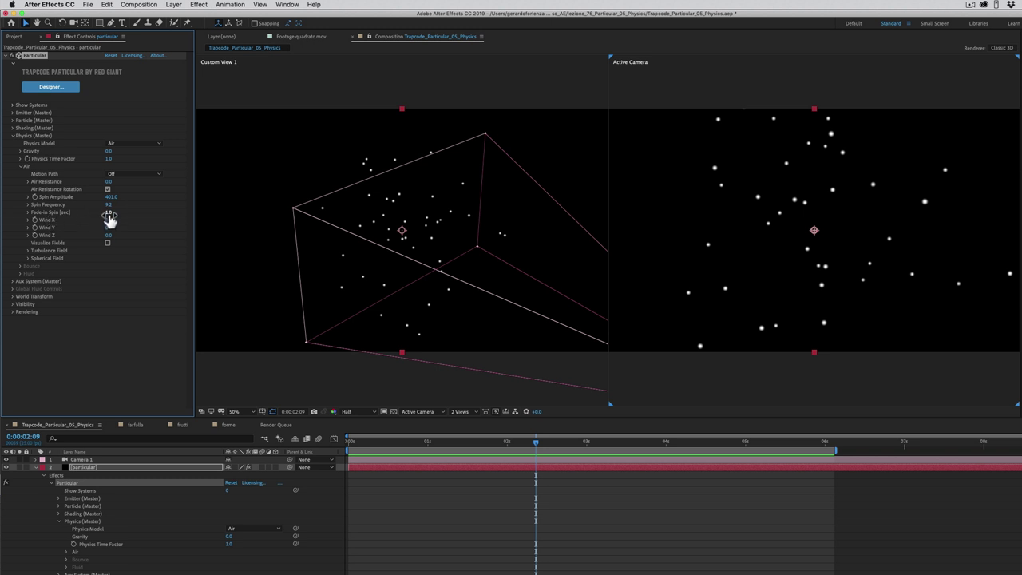
Try a 3-second Fade-in Spin and preview the particles spinning in.
left_click(351, 443)
left_click_drag(349, 445, 586, 444)
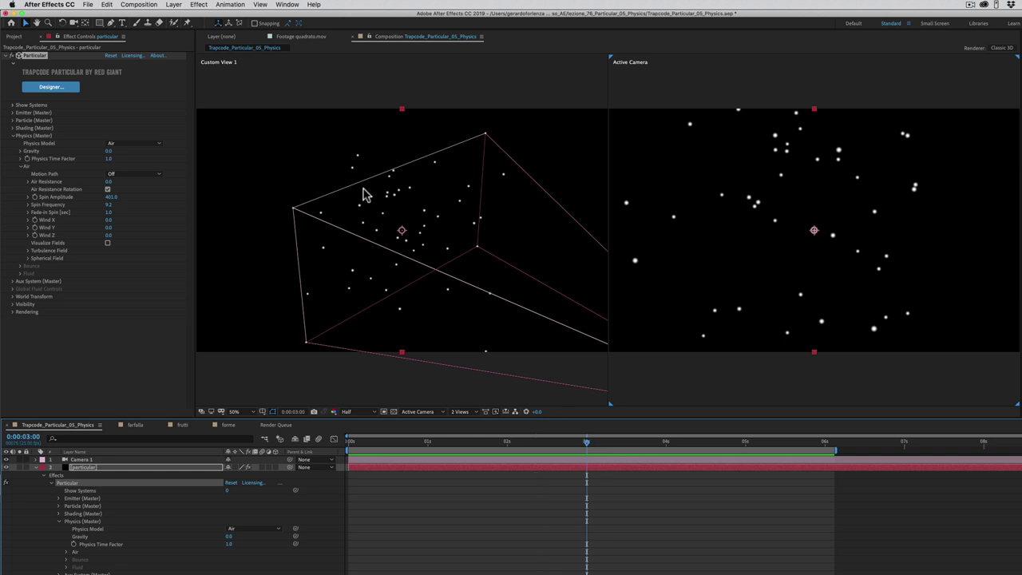
left_click(110, 214)
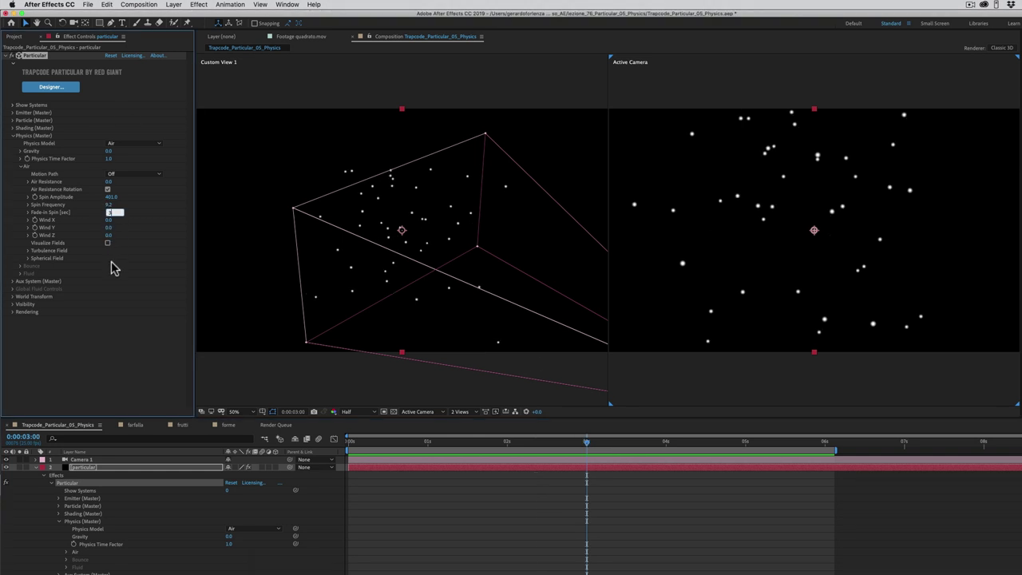
type("3")
key("Return")
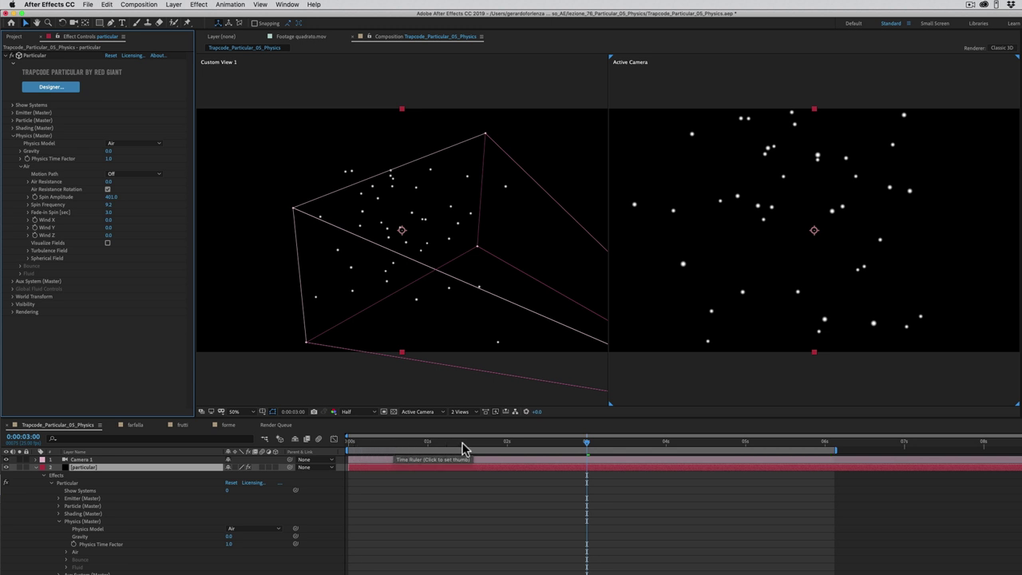
key("space")
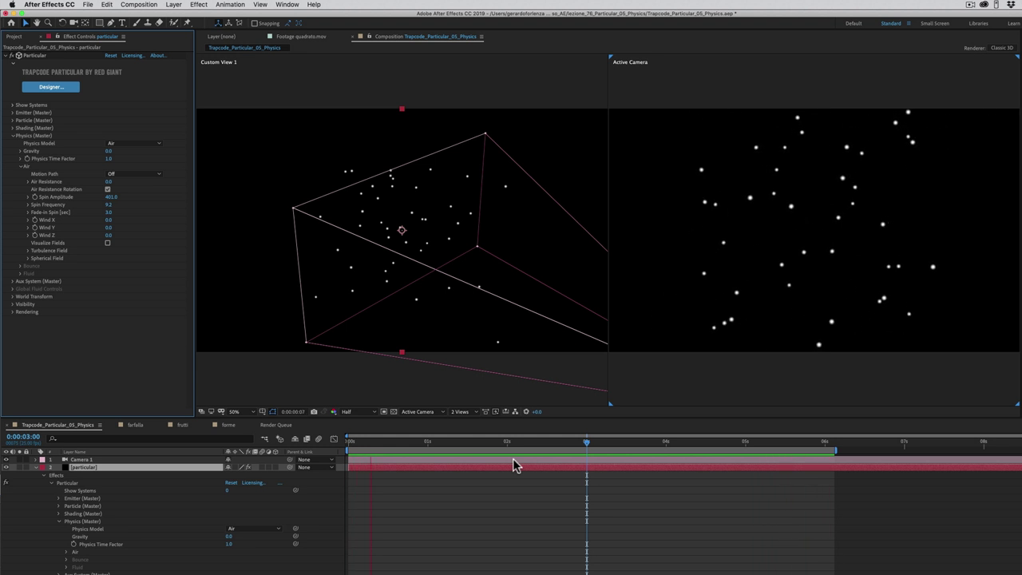
key("space")
Reset Fade-in Spin to 0 and set Spin Amplitude to 0.
left_click(109, 213)
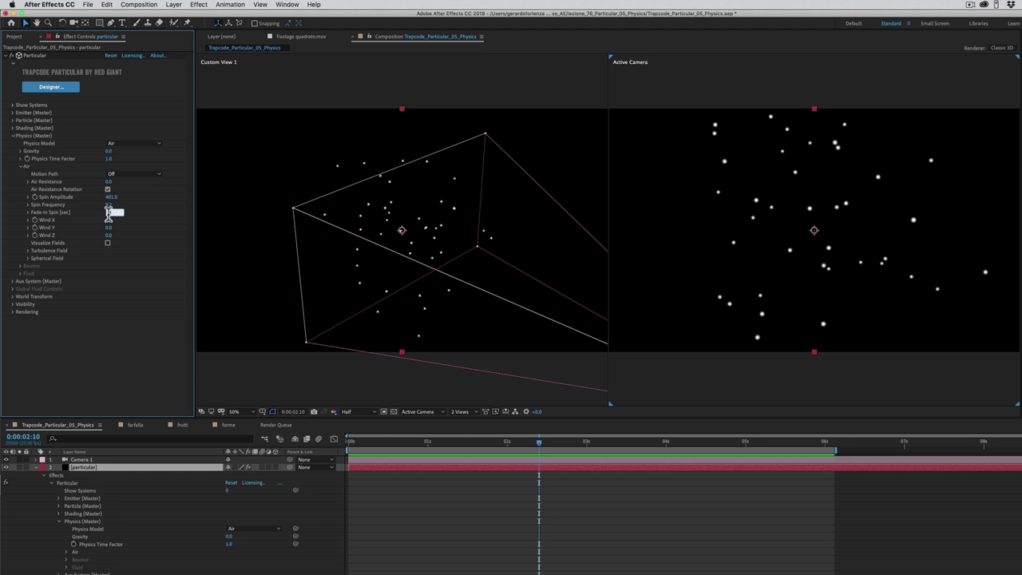
type("0")
key("Return")
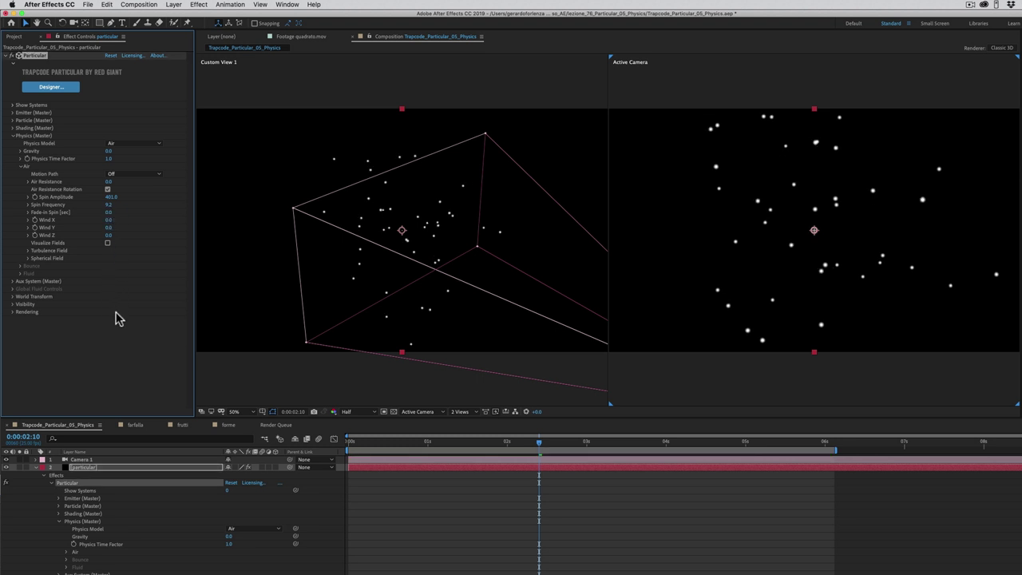
key("space")
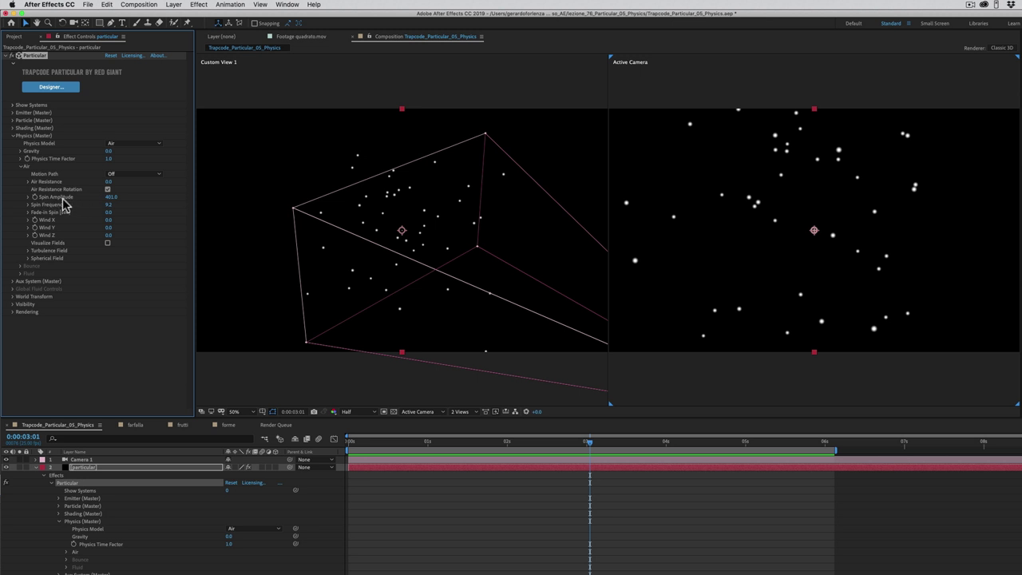
left_click(109, 197)
type("0")
key("Return")
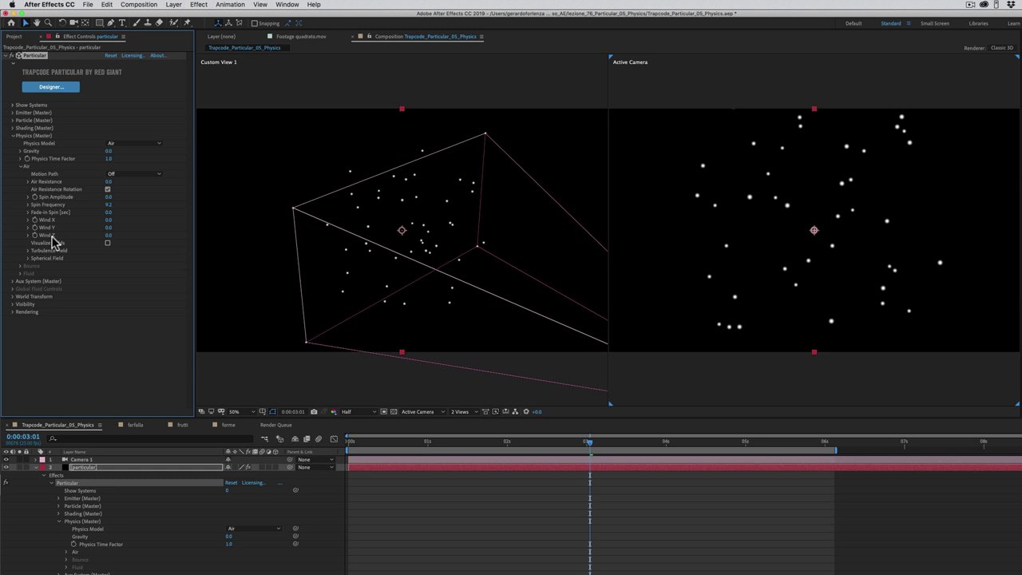
left_click_drag(108, 220, 291, 215)
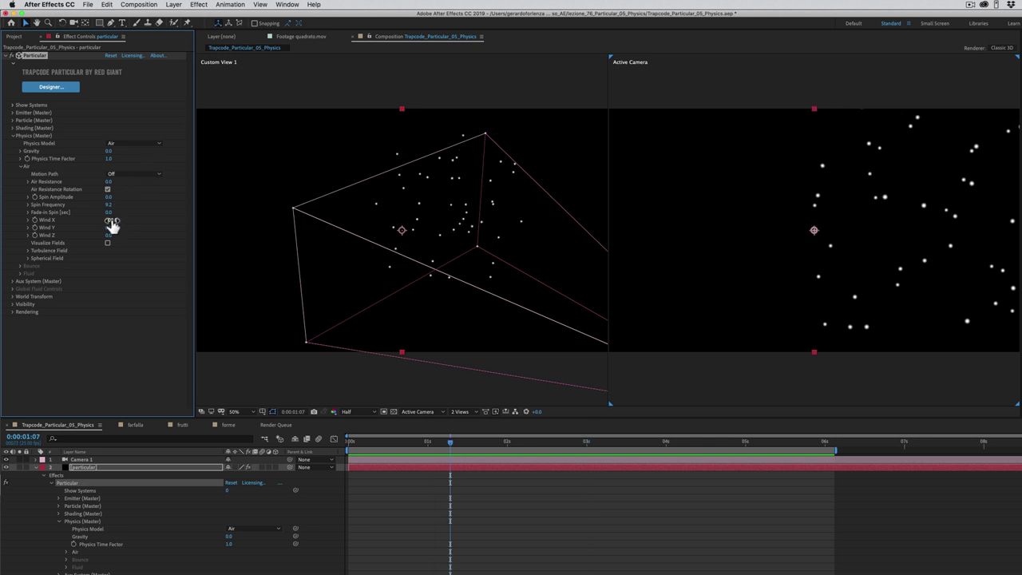
left_click_drag(111, 219, 76, 222)
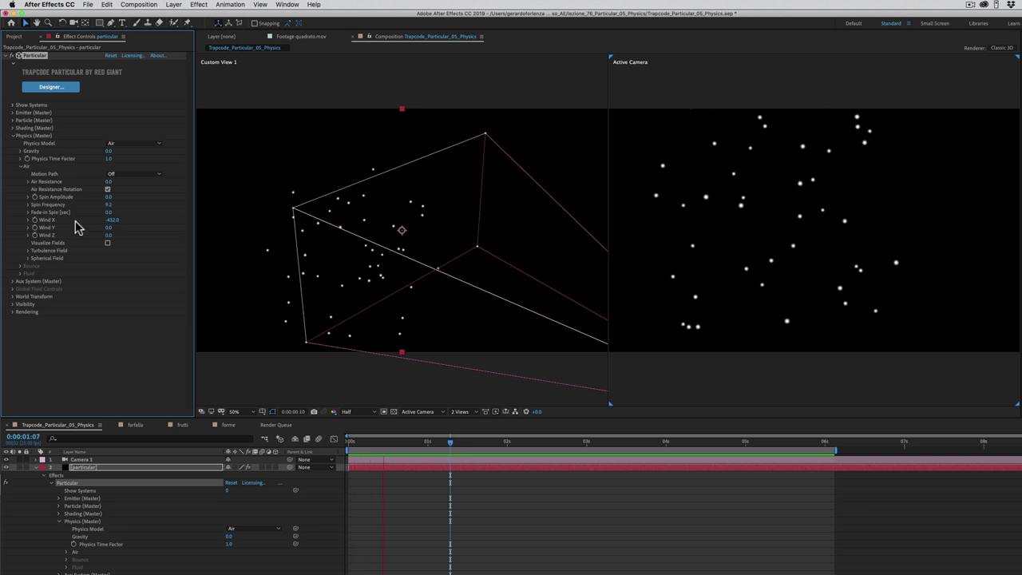
left_click(114, 222)
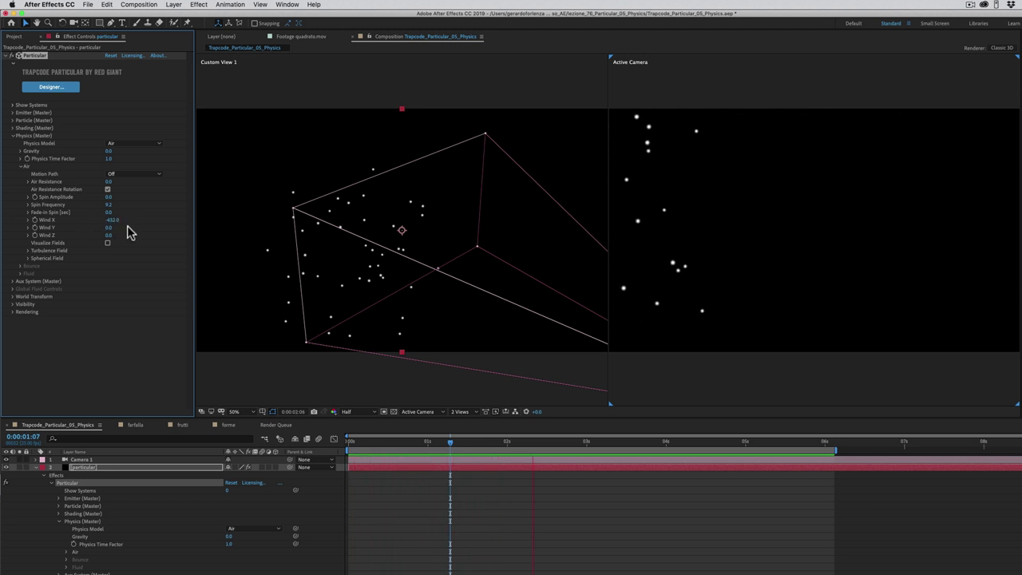
left_click(113, 222)
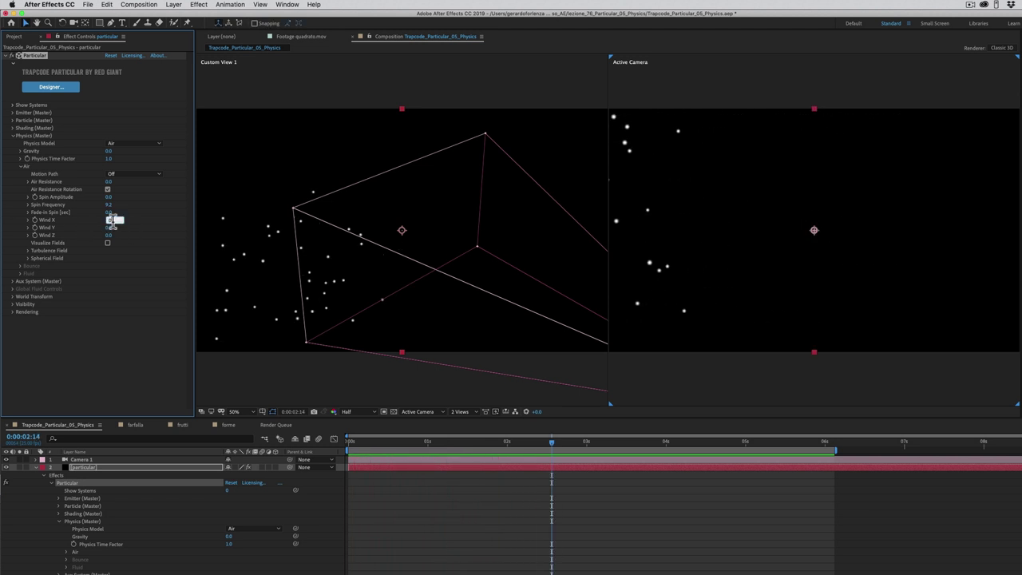
key("Return")
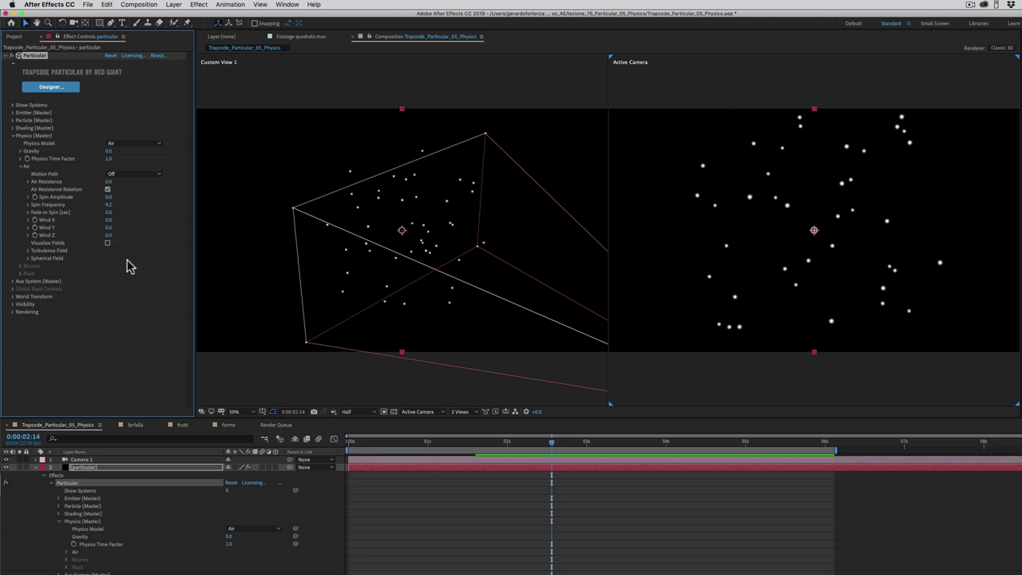
left_click_drag(112, 228, 175, 227)
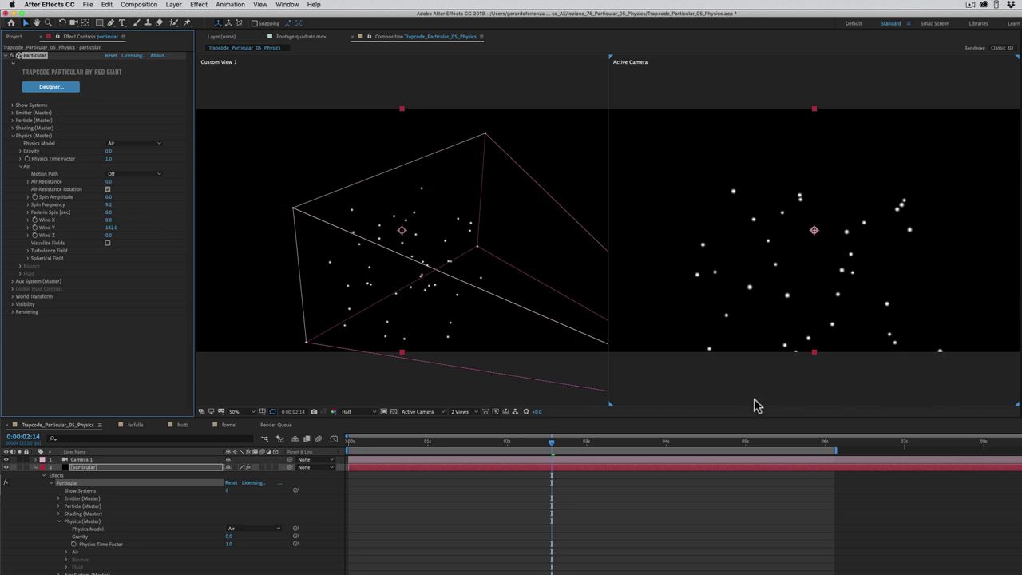
left_click_drag(109, 227, 3, 251)
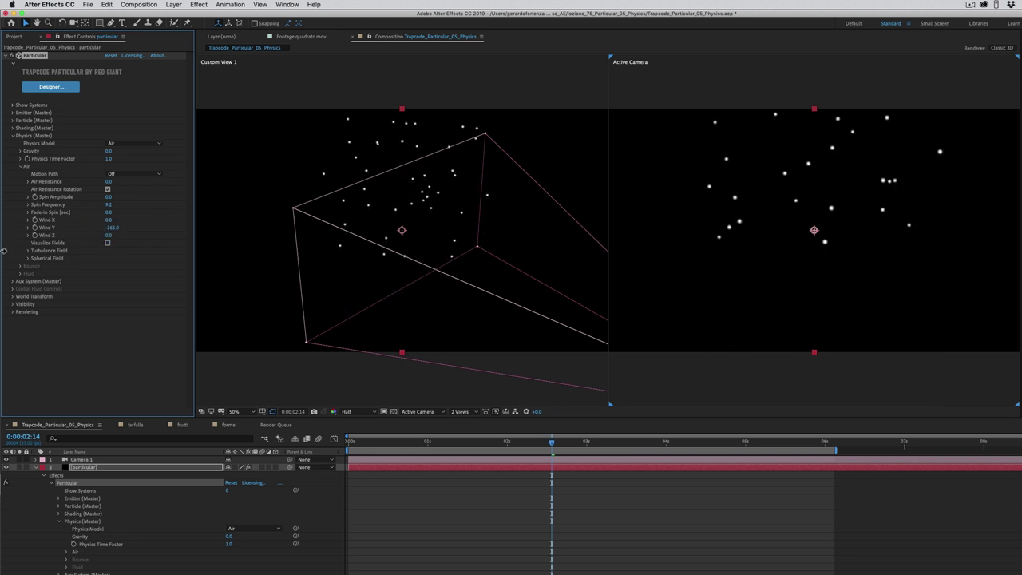
left_click(110, 228)
type("0")
key("Return")
mouse_move(107, 236)
left_mouse_down()
mouse_move(270, 228)
mouse_move(98, 247)
left_mouse_up()
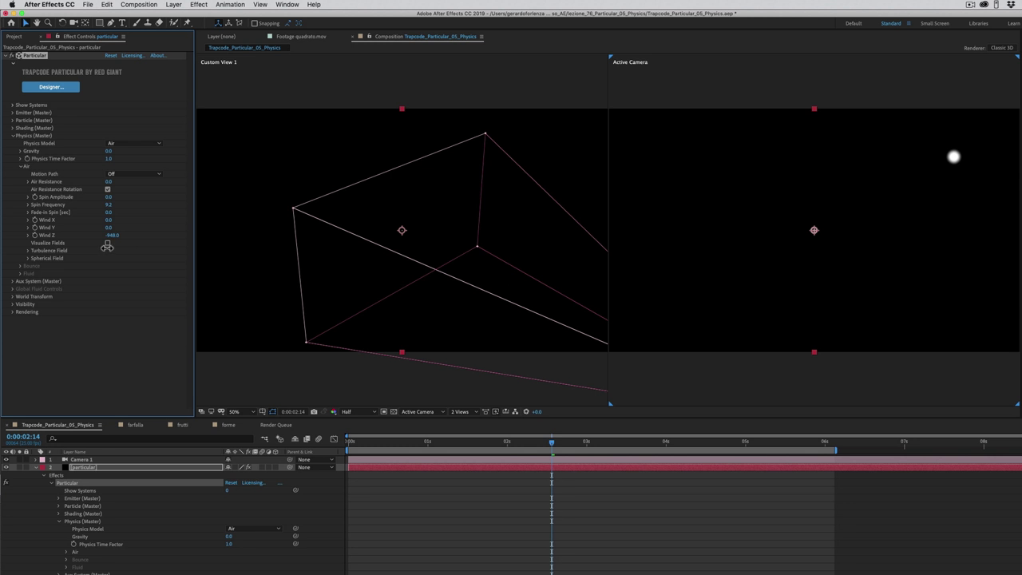
left_click_drag(363, 444, 587, 442)
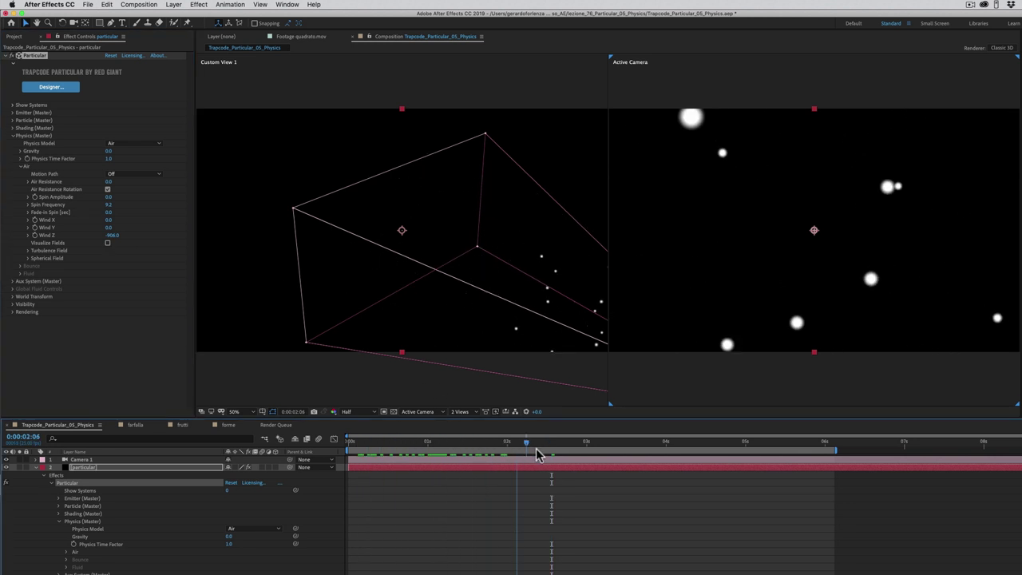
left_click(111, 236)
type("0")
key("Return")
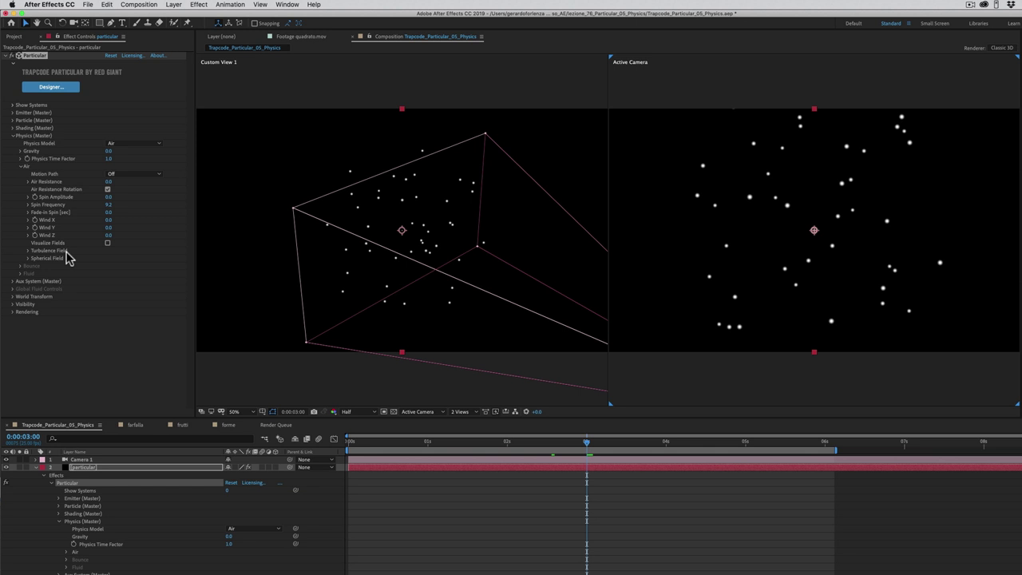
Expand Turbulence Field, preview Affect Size at about 223, then reset Affect Size to 0.
left_click(28, 255)
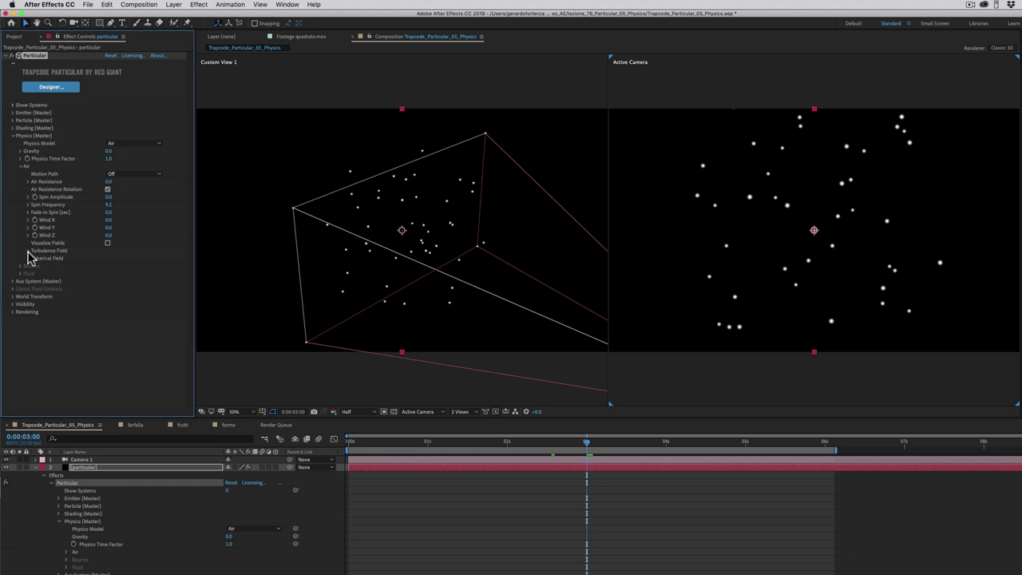
left_click(27, 251)
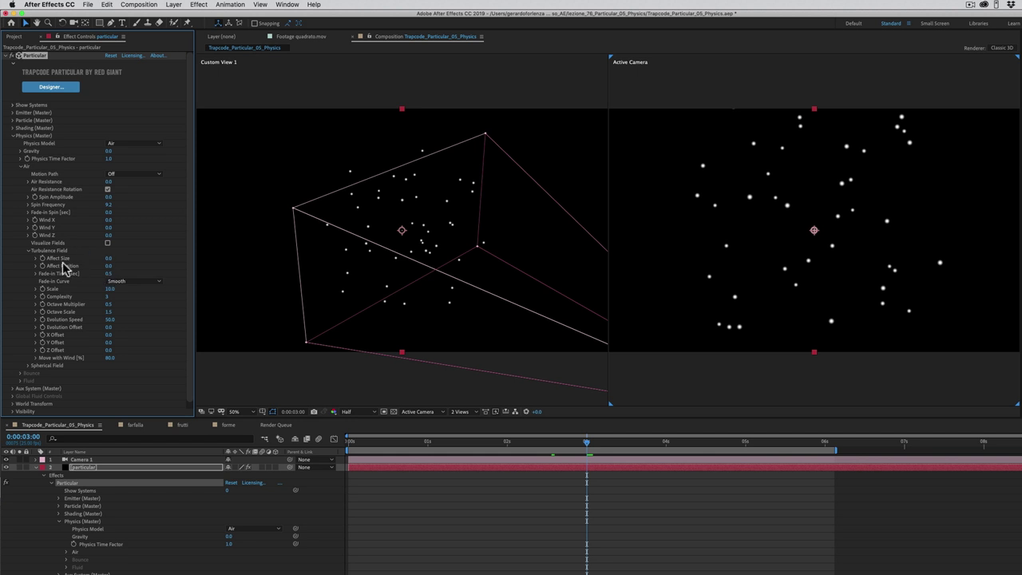
left_click_drag(114, 259, 204, 254)
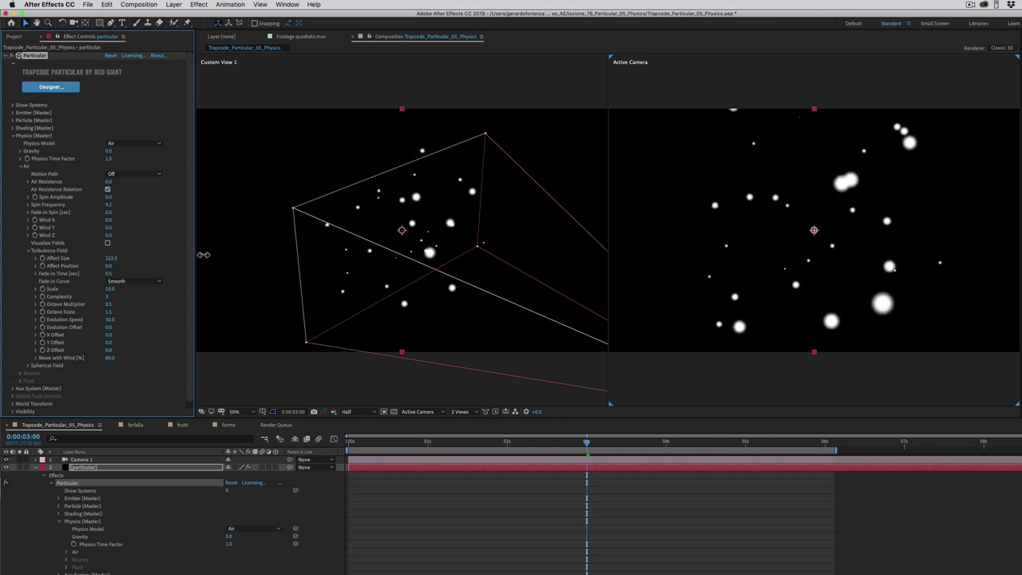
key("space")
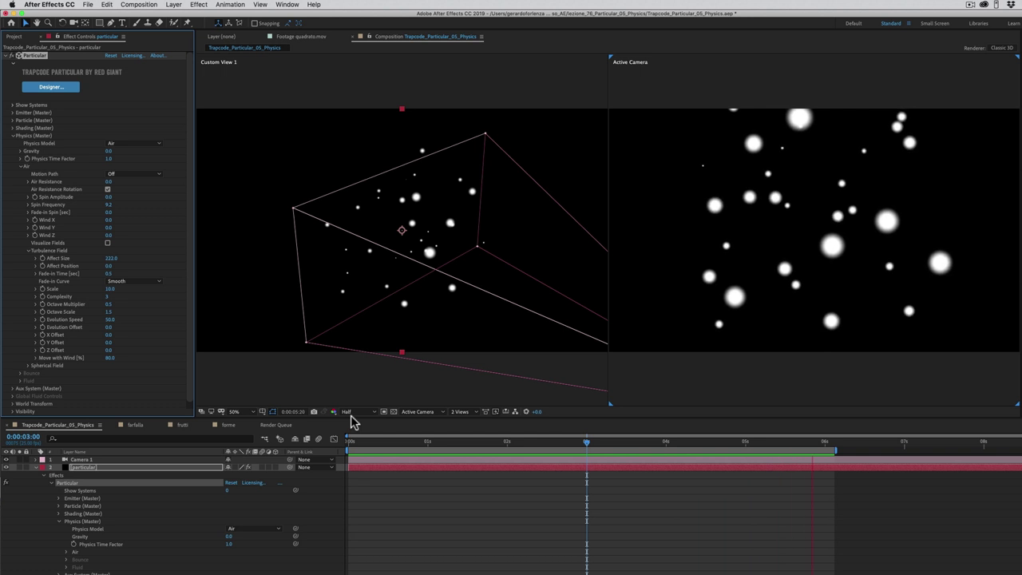
key("space")
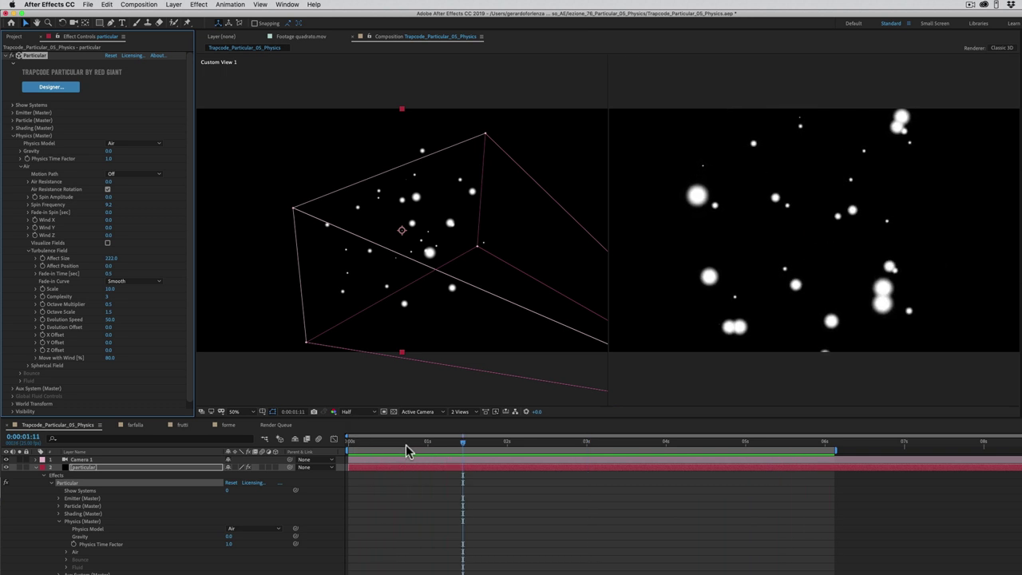
left_click(112, 259)
type("0")
key("Return")
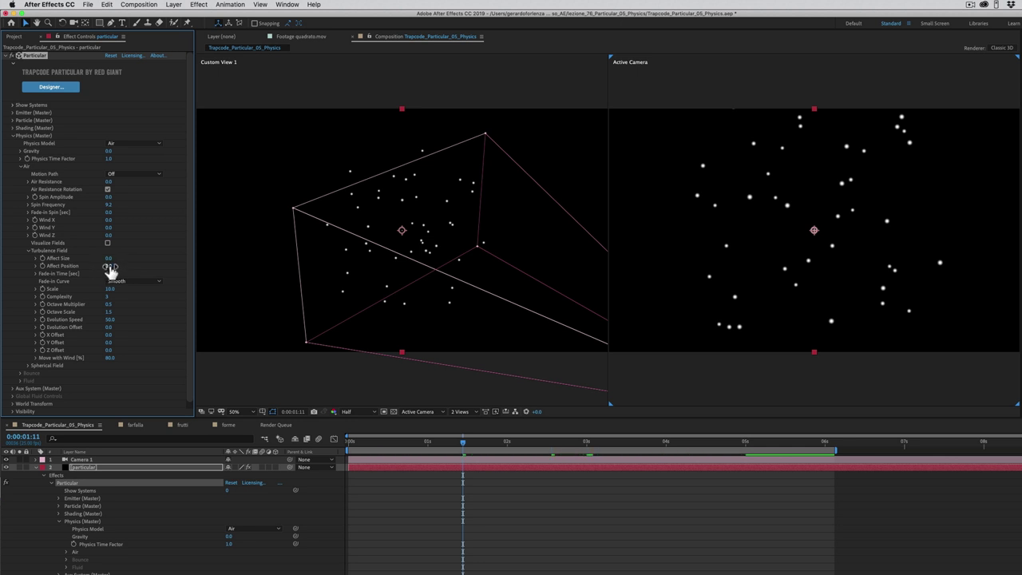
Scrub Turbulence Field Affect Position to 438 and preview the displaced particles.
mouse_move(121, 264)
left_mouse_down()
mouse_move(276, 264)
mouse_move(328, 301)
left_mouse_up()
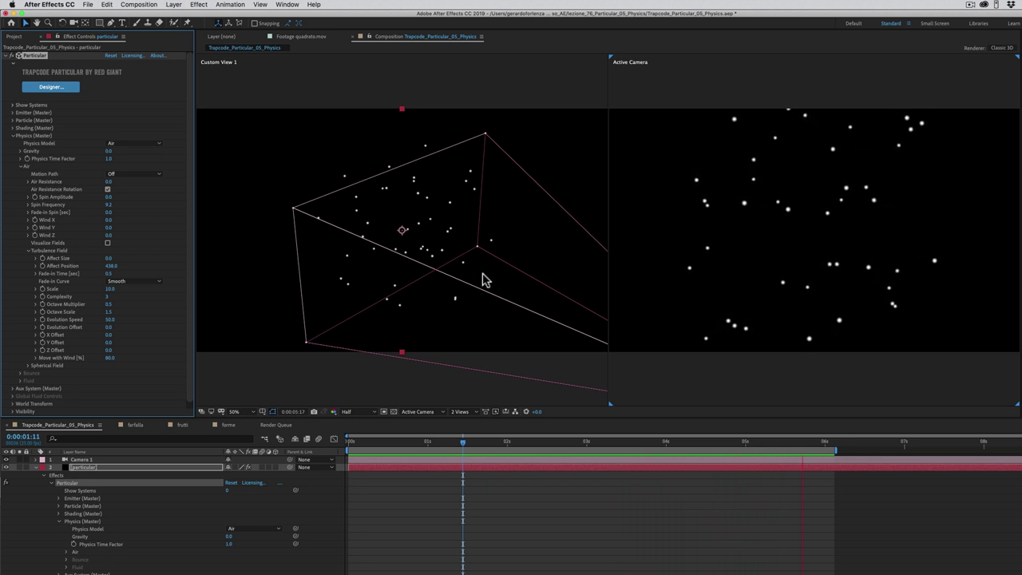
key("space")
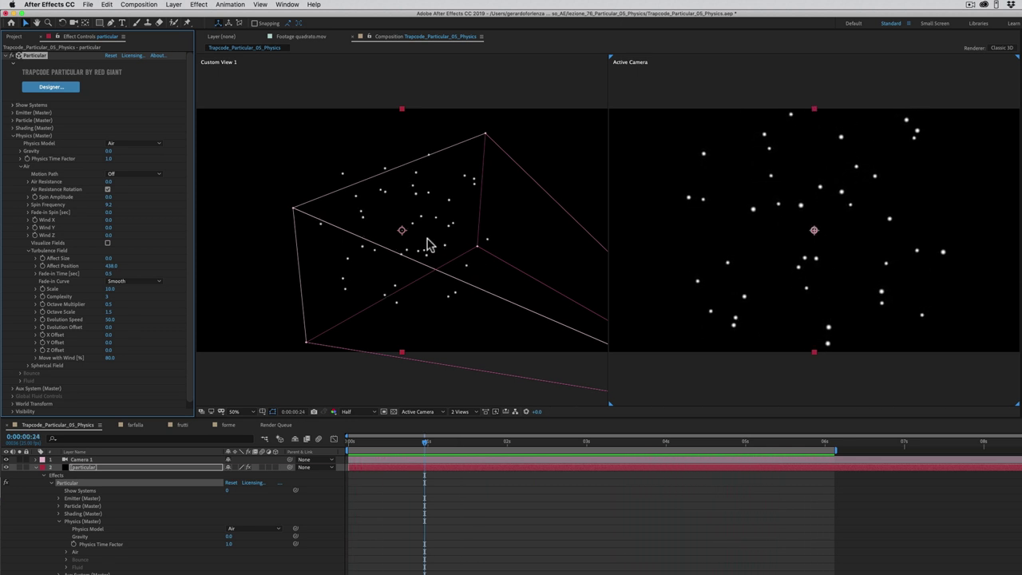
Turn on Visualize Fields and set turbulence Affect Position to 571.
left_click(108, 242)
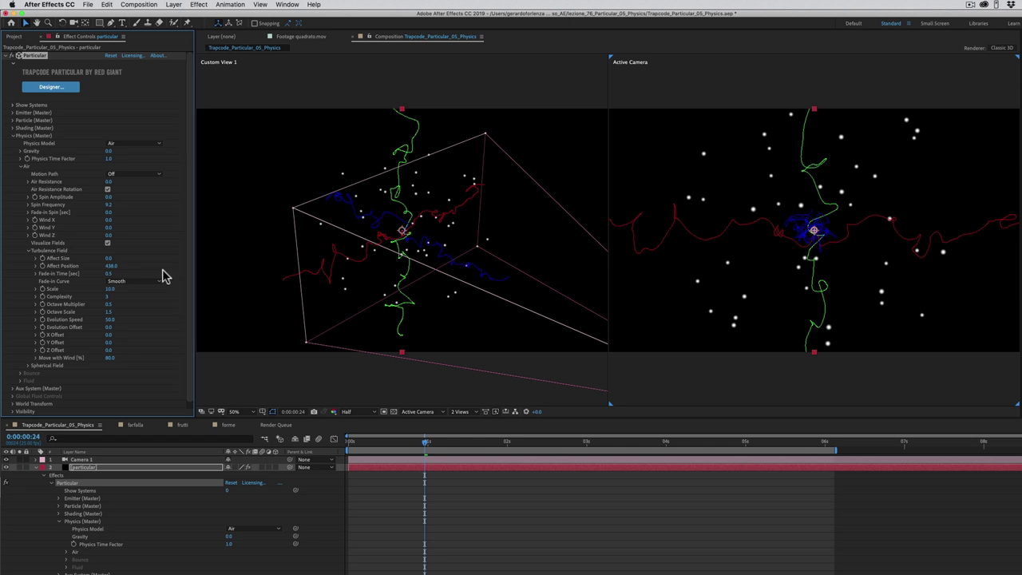
mouse_move(113, 268)
left_mouse_down()
mouse_move(191, 266)
mouse_move(190, 280)
left_mouse_up()
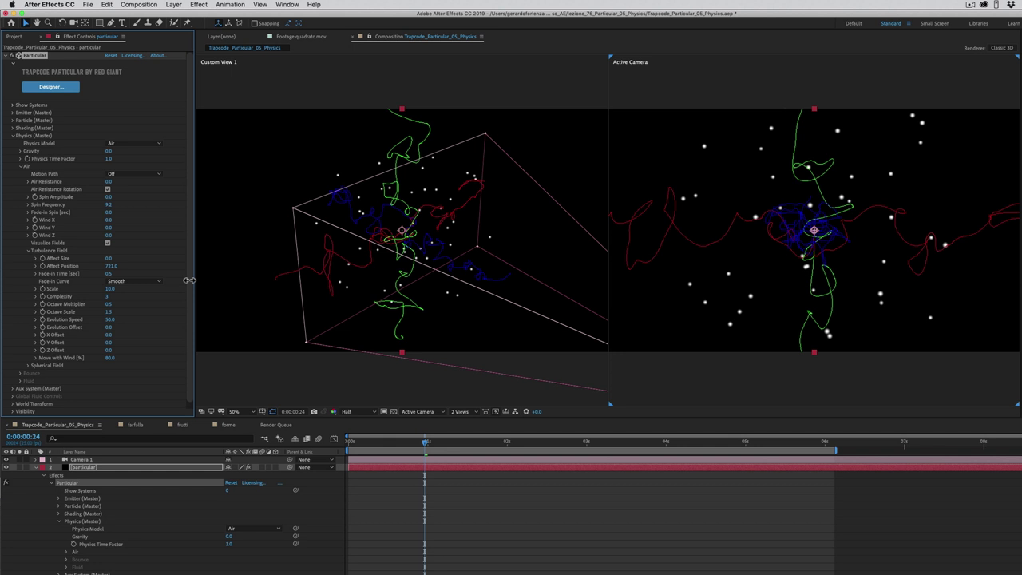
left_click_drag(186, 280, 183, 280)
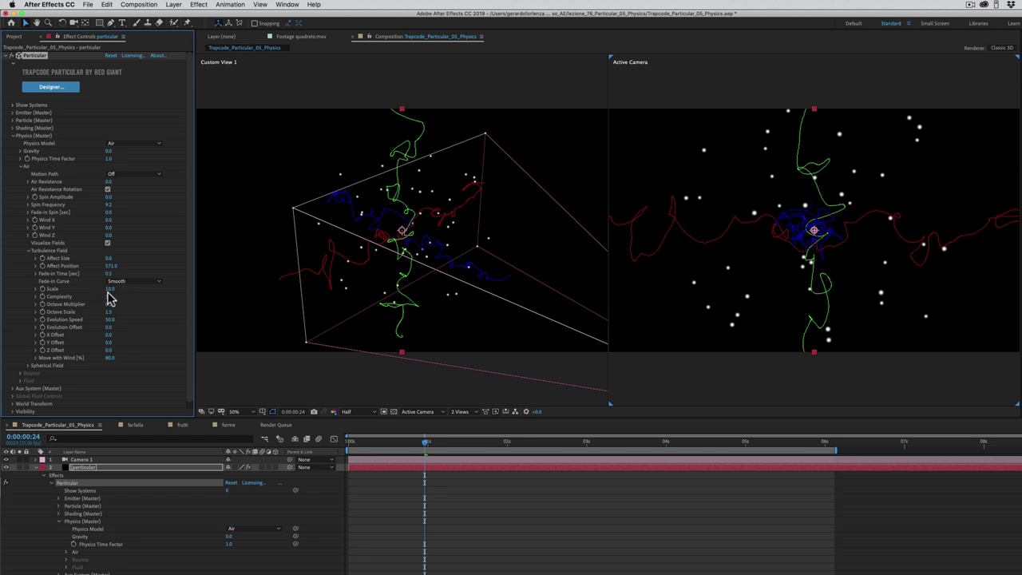
Lower the turbulence Scale to about 1.1, previewing the smoother, thinner strands.
left_click_drag(115, 291, 130, 288)
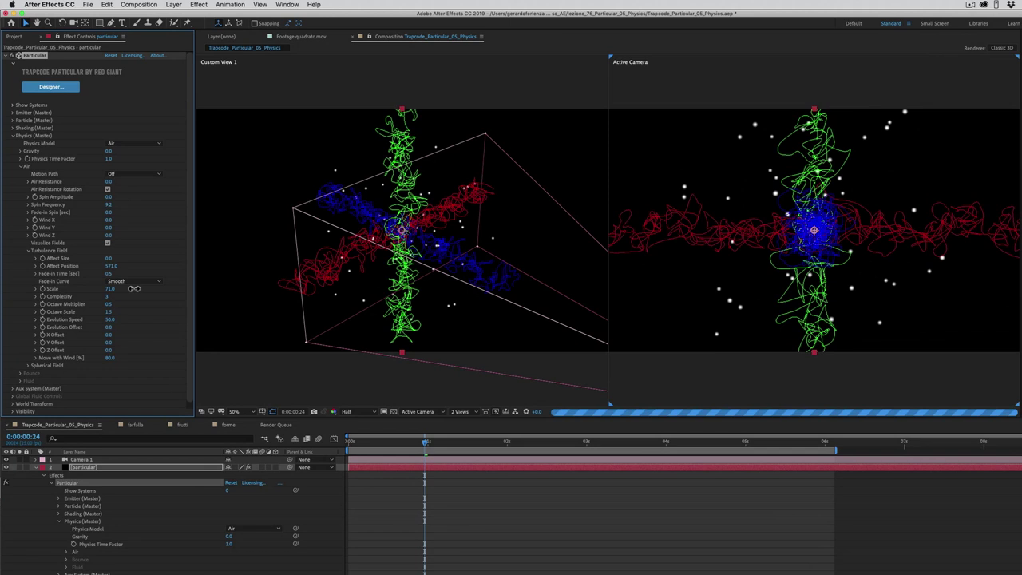
key("space")
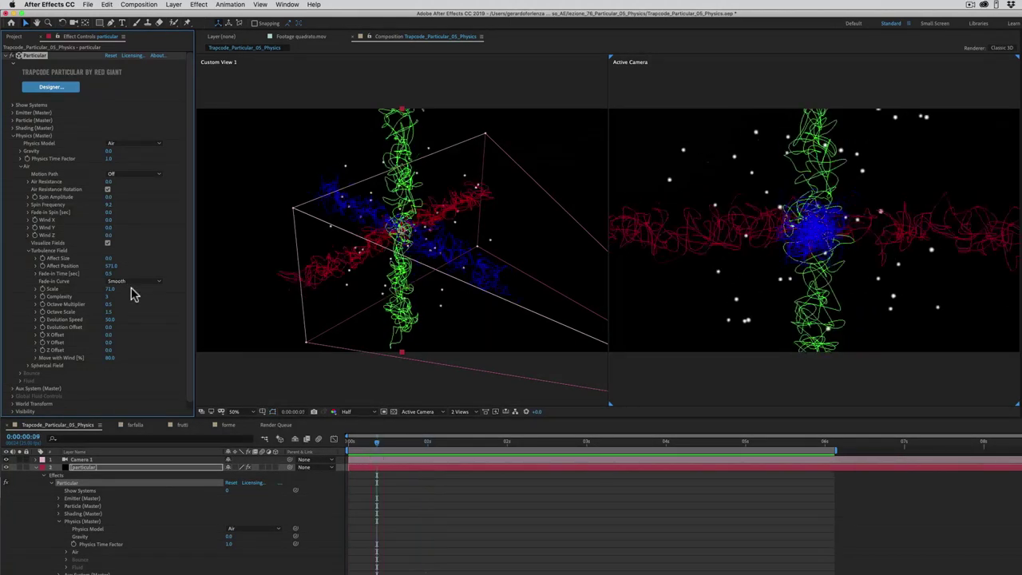
left_click(419, 447)
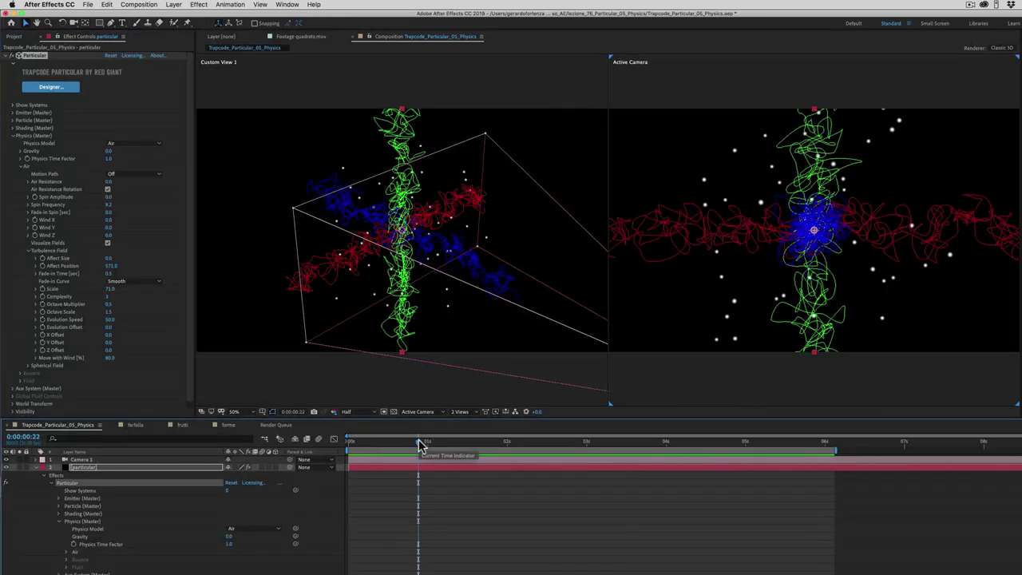
left_click_drag(110, 288, 52, 303)
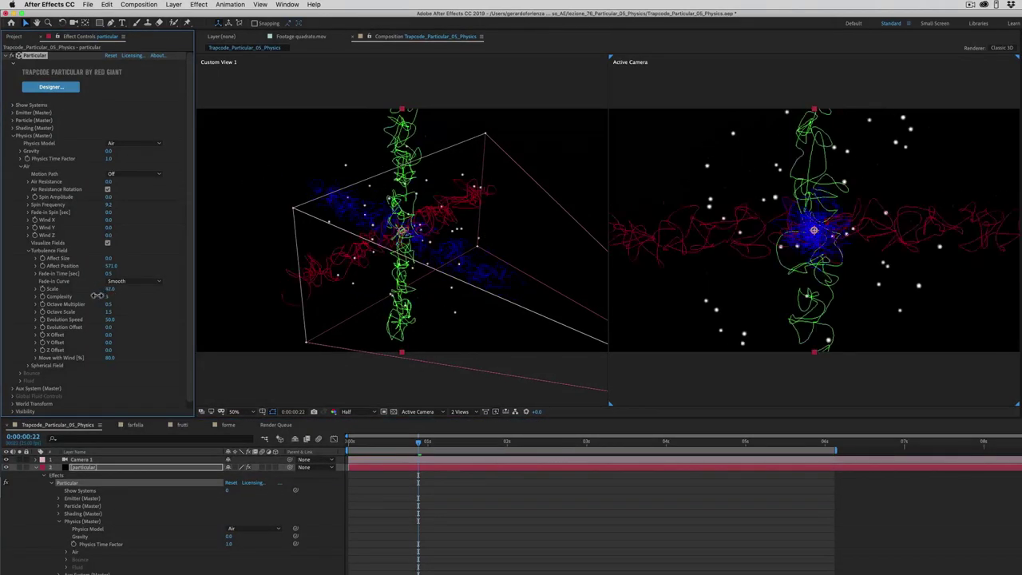
key("space")
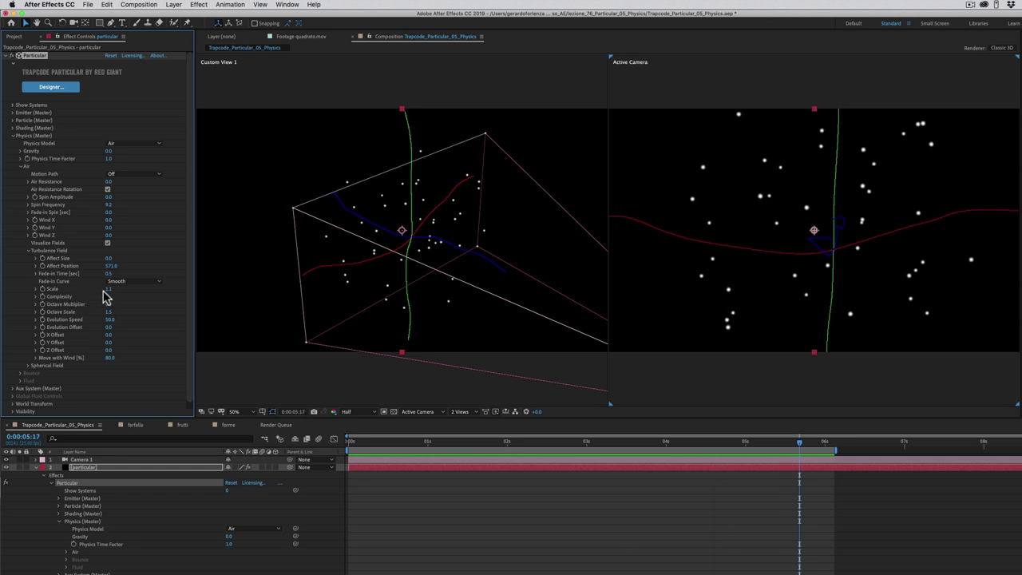
Set the turbulence Scale to 10 and turn off Visualize Fields.
left_click(110, 290)
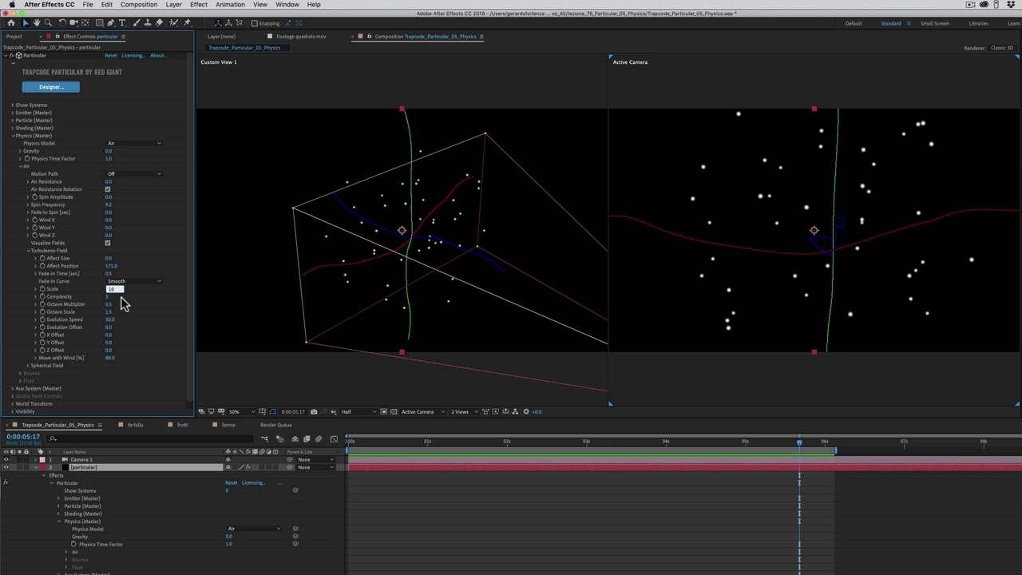
key("Return")
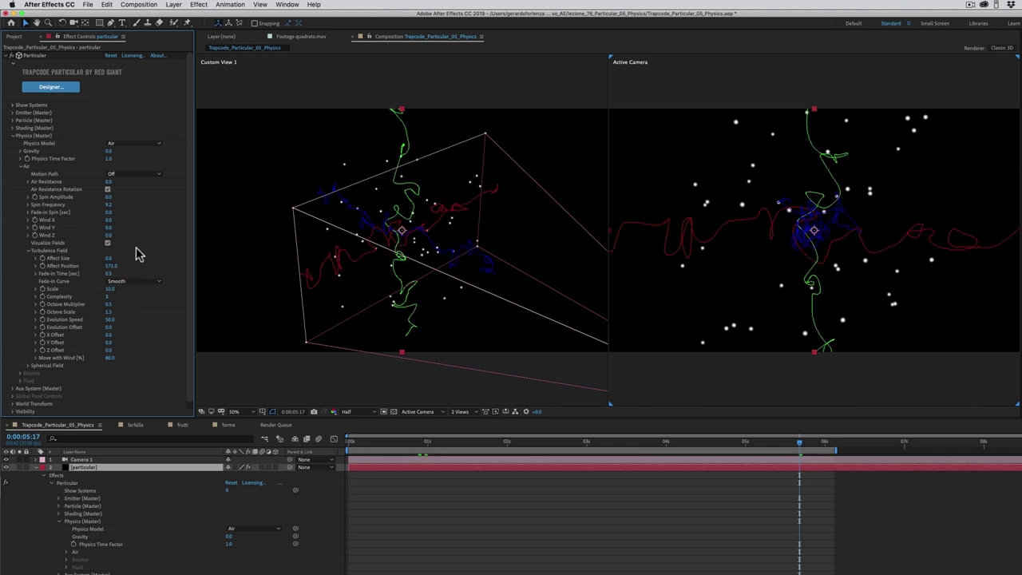
left_click(108, 243)
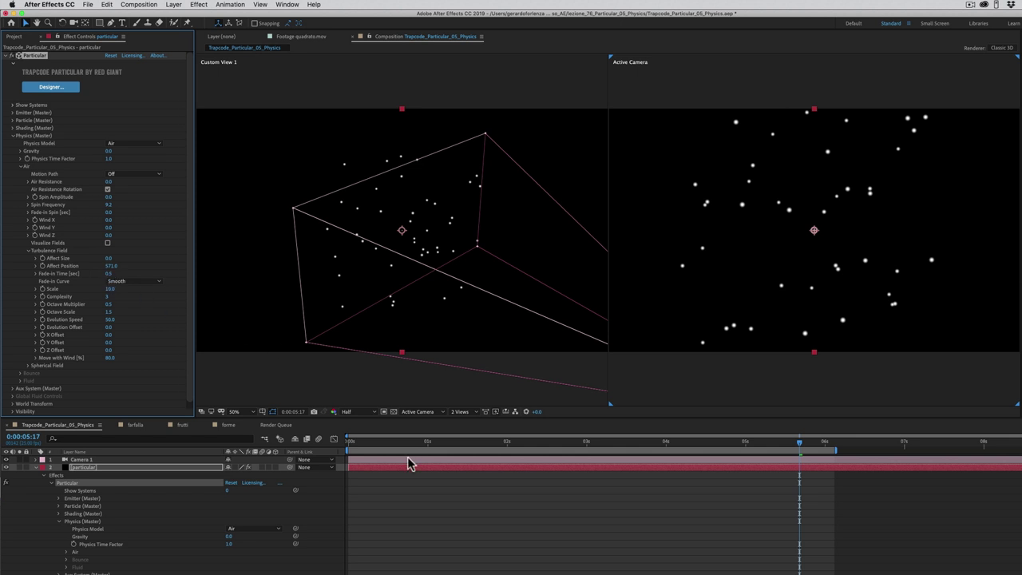
Preview the particles with turbulence Fade-in Time raised to about 3.6.
left_click_drag(365, 447, 335, 453)
key("space")
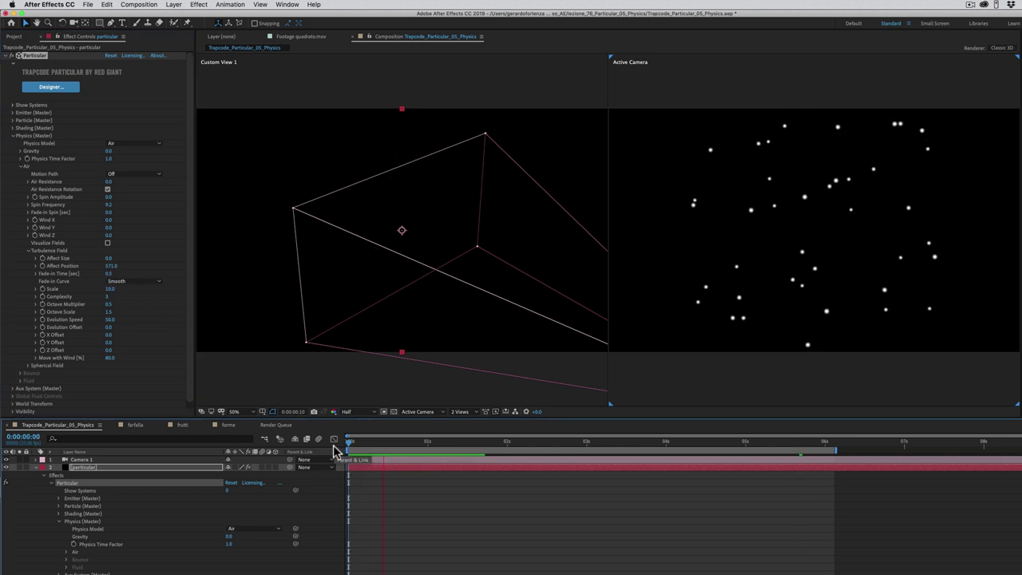
key("space")
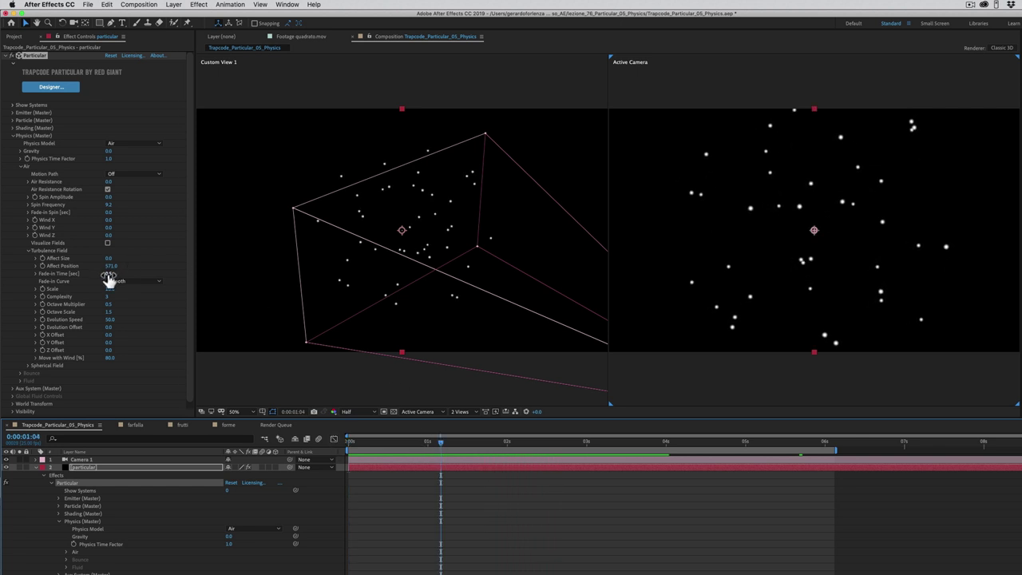
left_click_drag(165, 276, 269, 270)
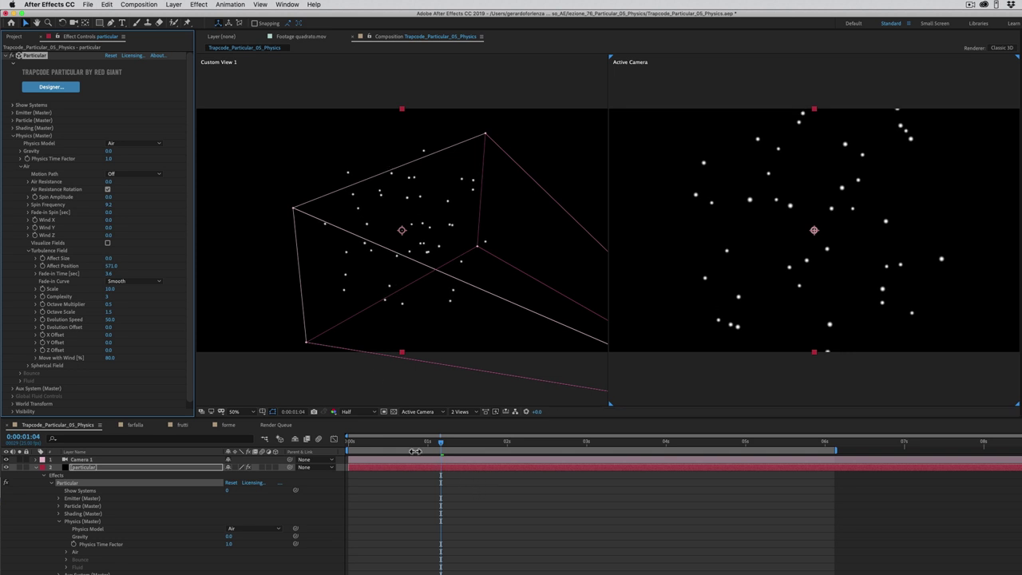
key("space")
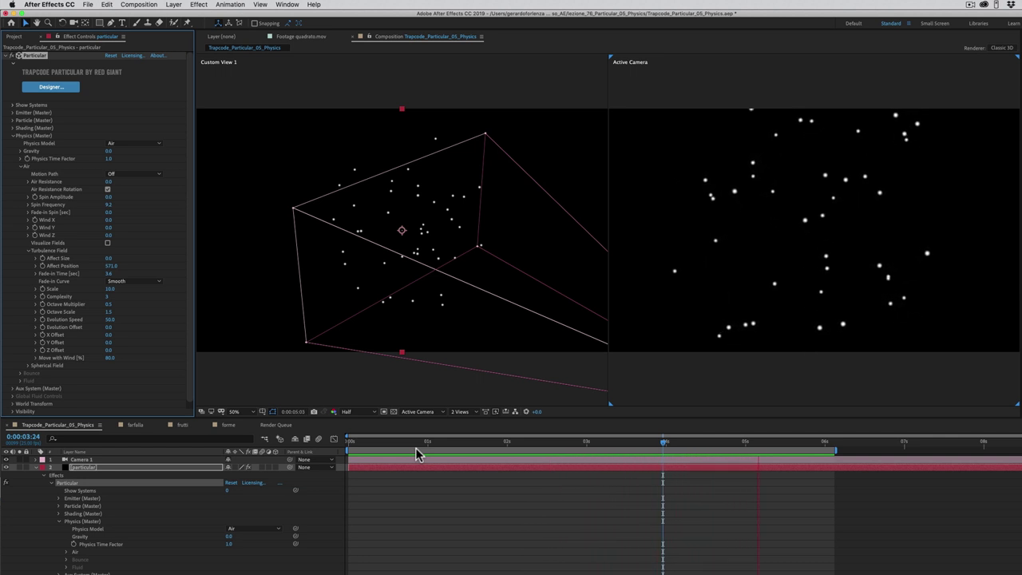
key("space")
Set Fade-in Time back to 0, preview, then bring up QuickTime Player.
left_click(414, 442)
left_click_drag(111, 271, 109, 273)
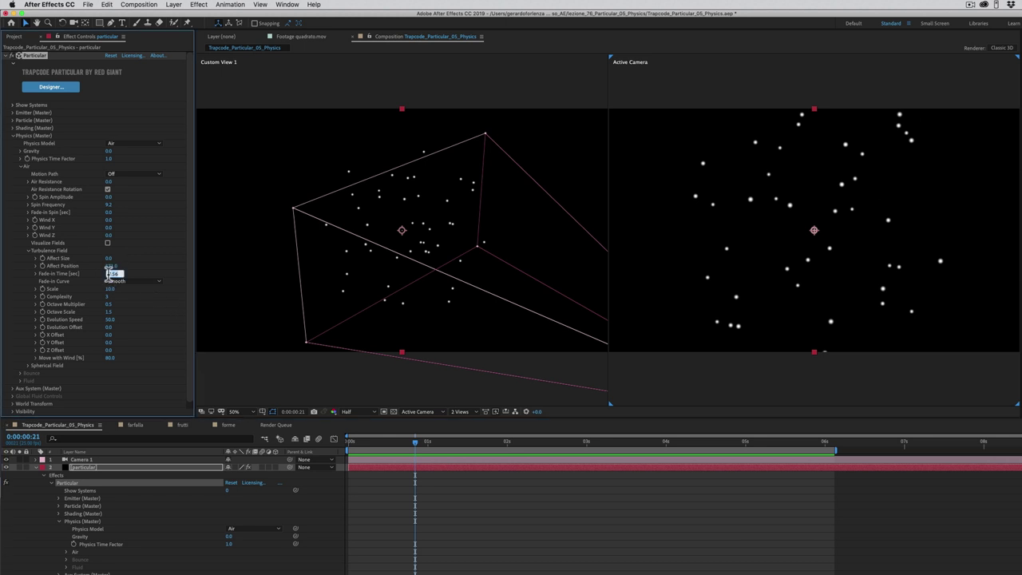
key("space")
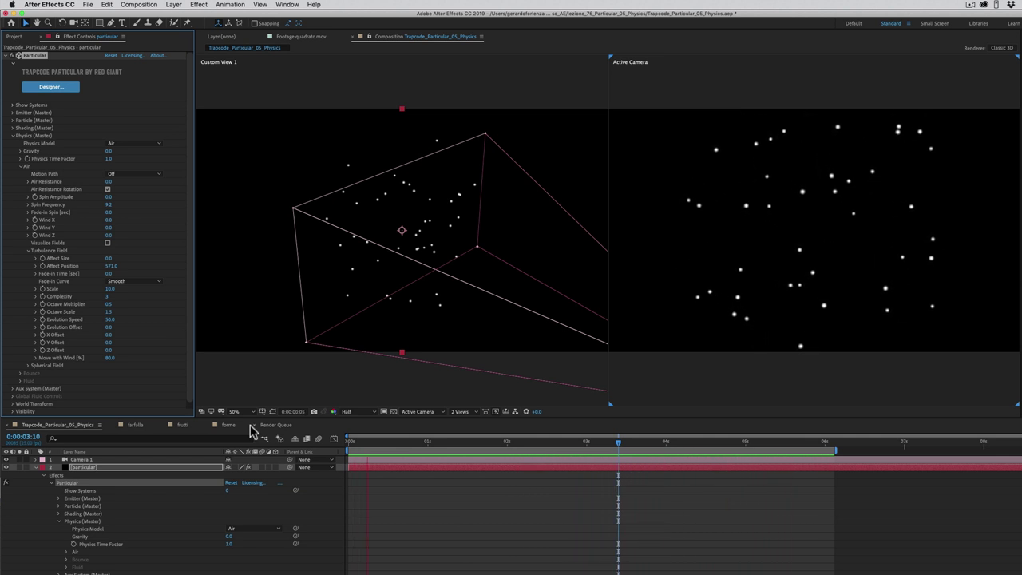
left_click(364, 444)
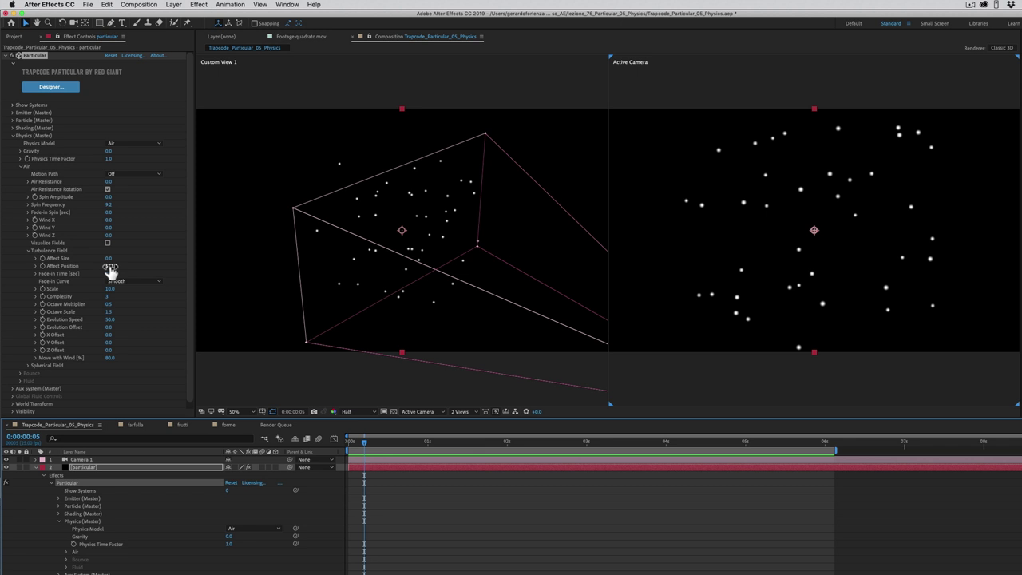
key("super+Tab")
key("super+Tab")
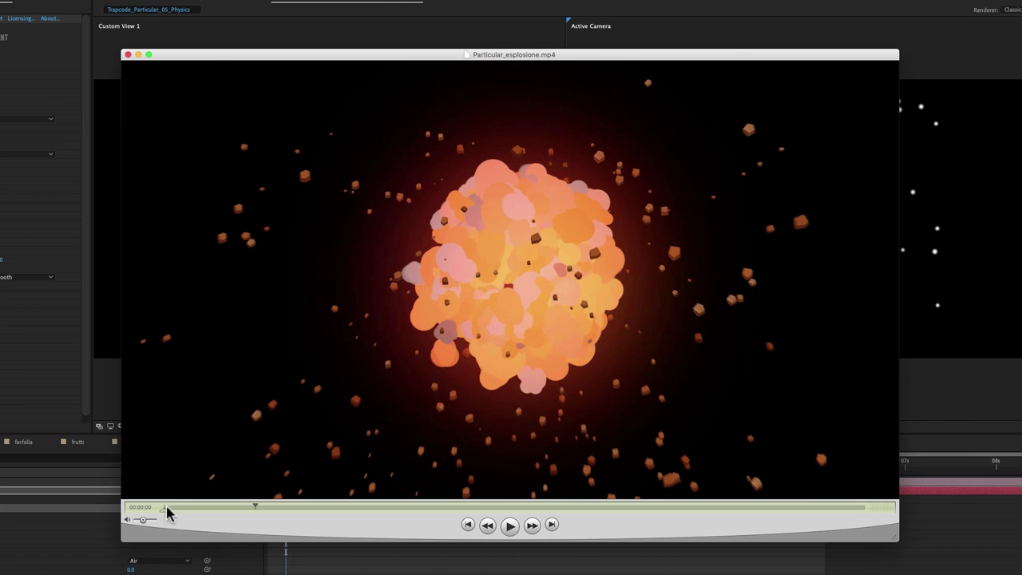
Play, pause and scrub Particular_esplosione.mp4 through its explosion, smoke and debris frames.
left_click(164, 508)
left_click(509, 525)
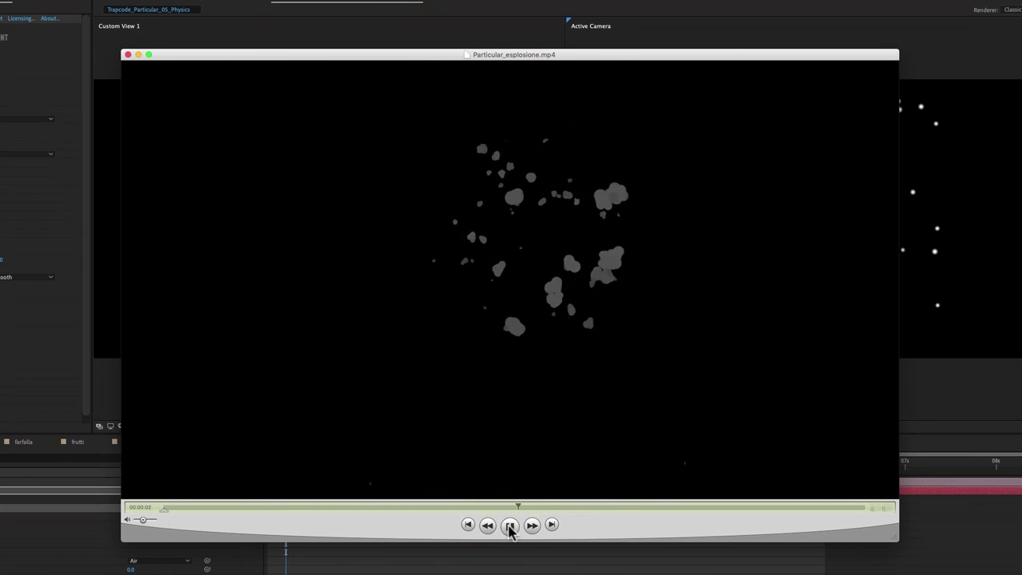
left_click(509, 525)
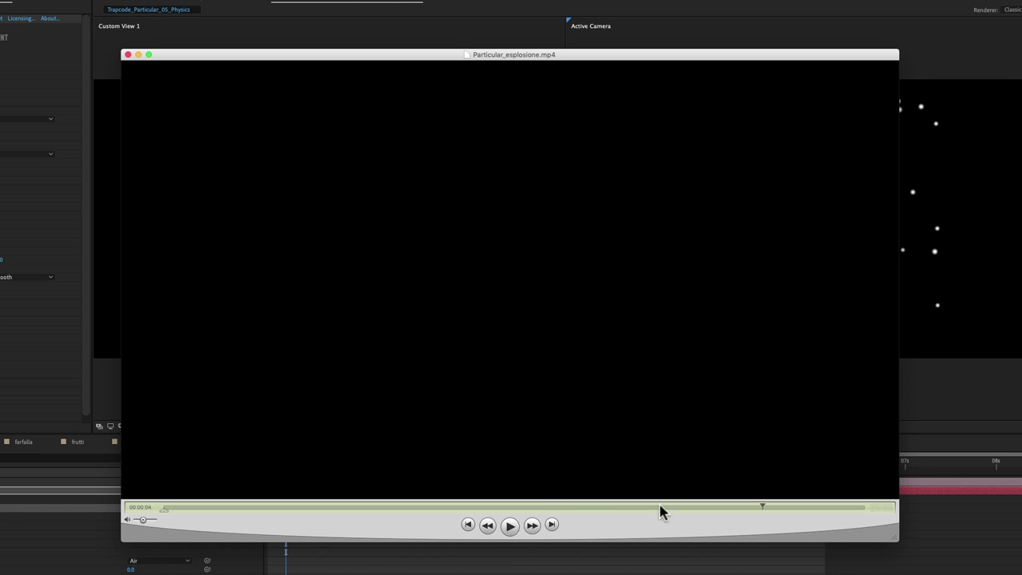
mouse_move(764, 512)
left_mouse_down()
mouse_move(207, 517)
mouse_move(251, 508)
left_mouse_up()
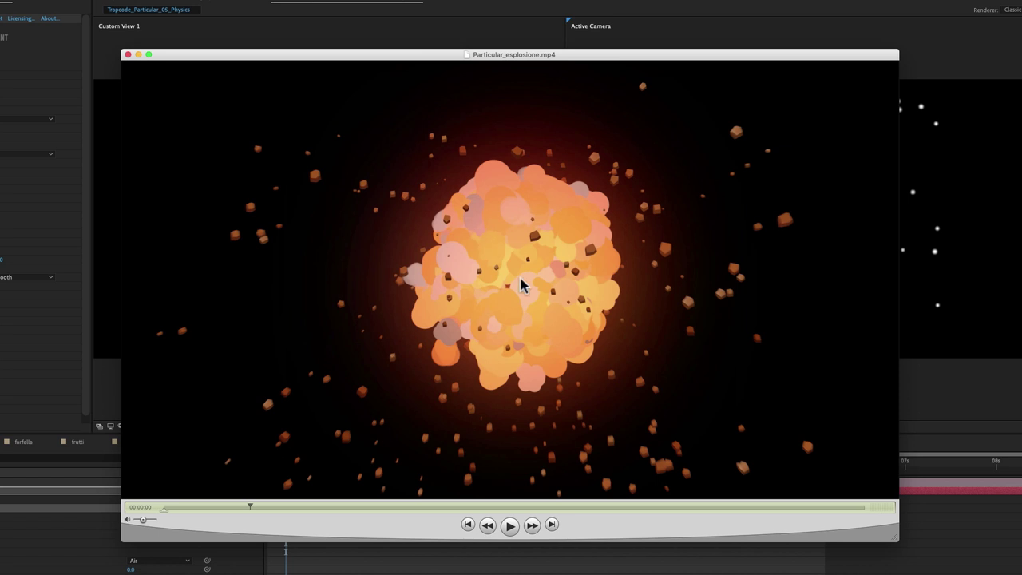
left_click(213, 508)
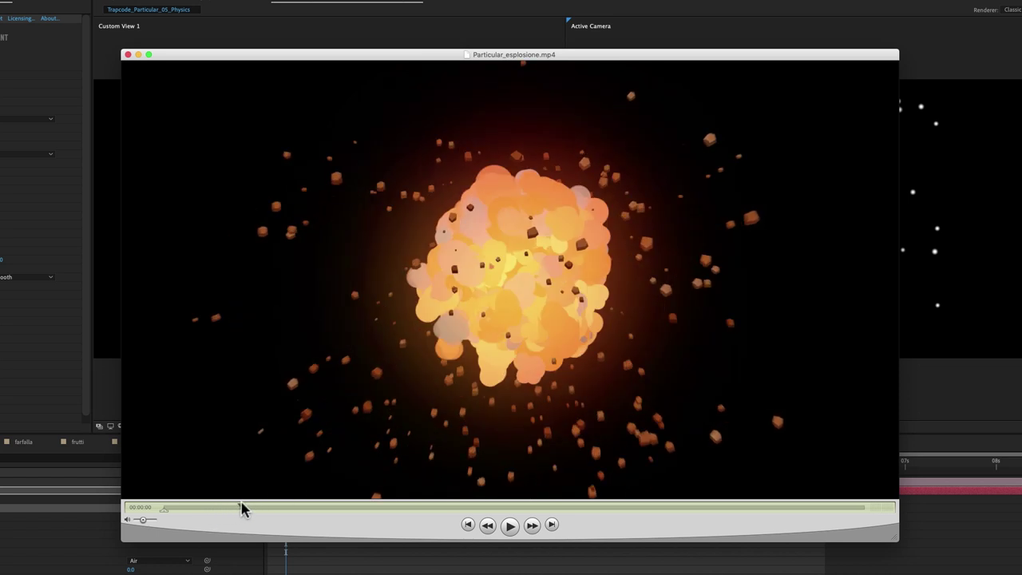
left_click_drag(214, 508, 484, 507)
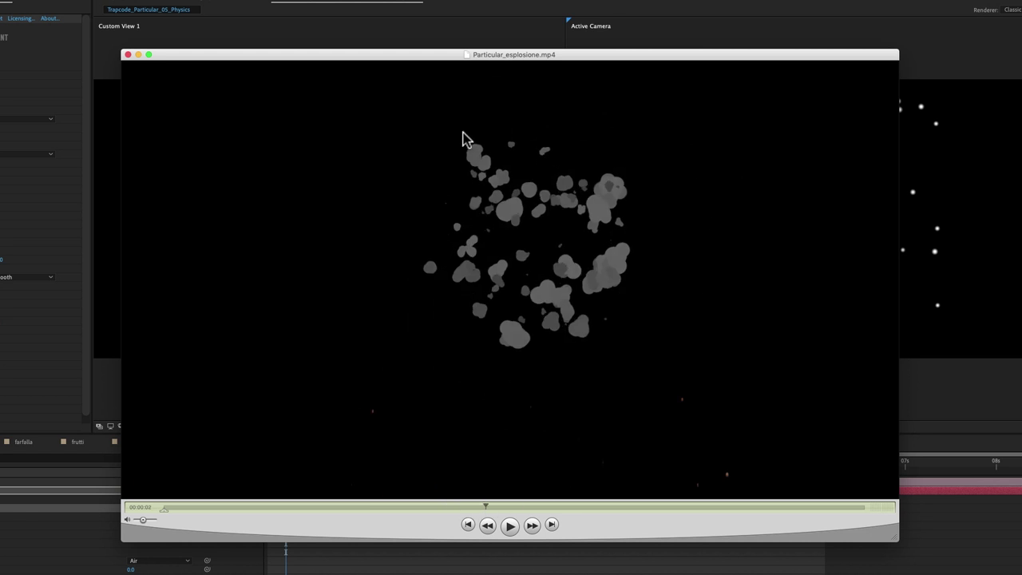
left_click_drag(201, 508, 221, 508)
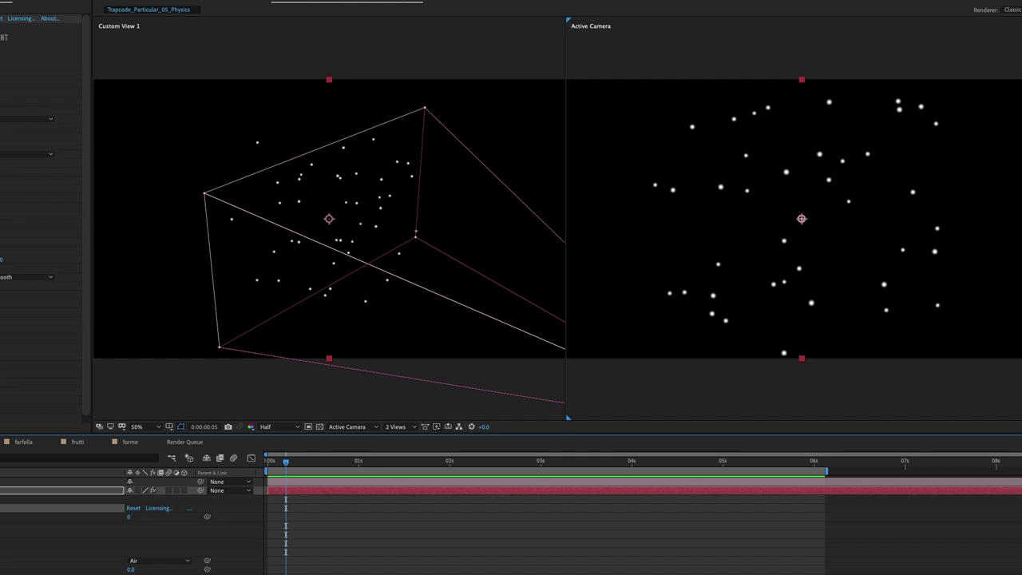
Preview the pietra_02.png and pietra_03.png stone sprites in Finder.
key("super+Tab")
key("super+Tab")
key("super+Tab")
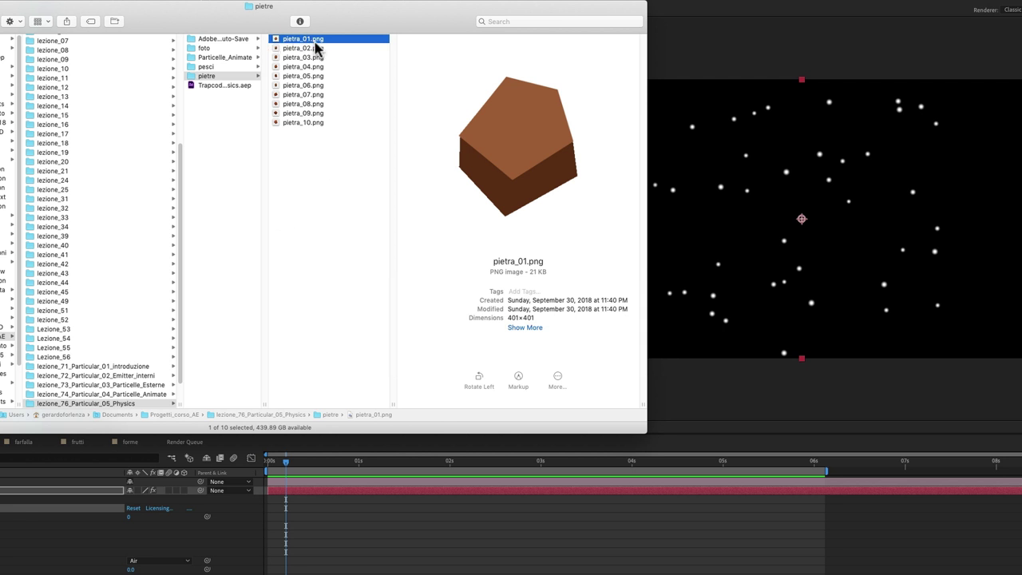
left_click(304, 48)
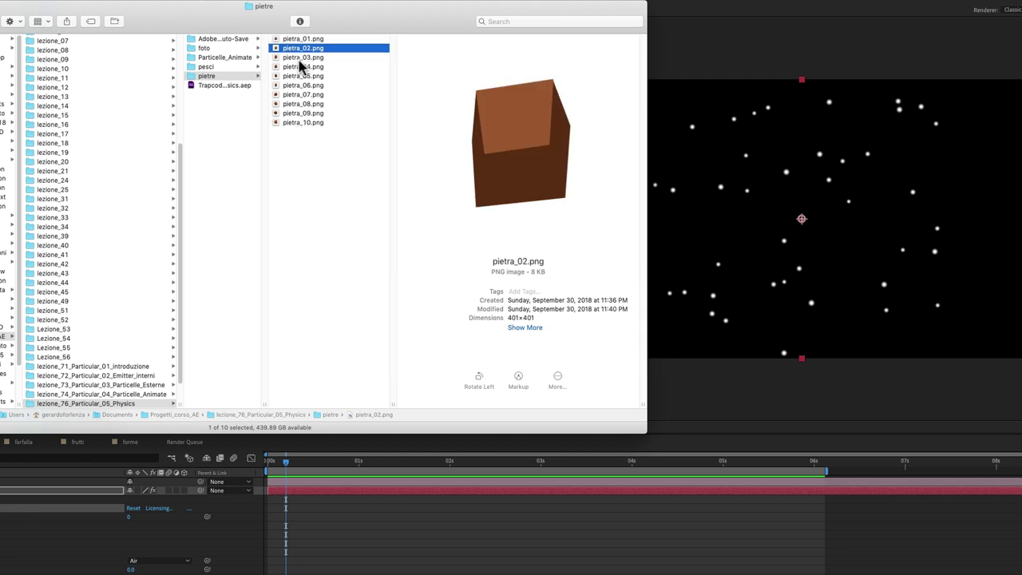
left_click(302, 58)
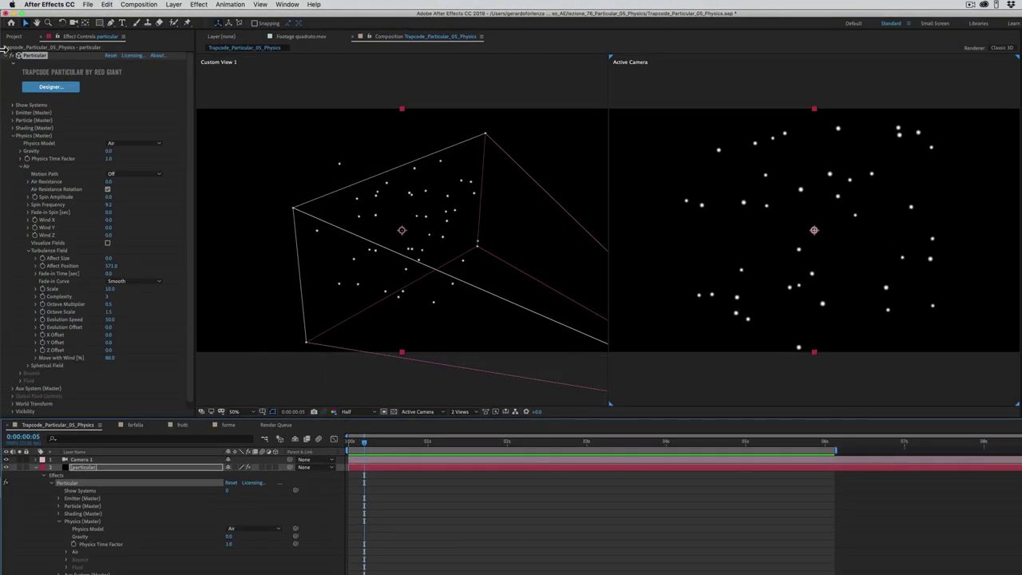
Back in After Effects, view the Project panel and collapse the particular layer's properties.
left_click(14, 37)
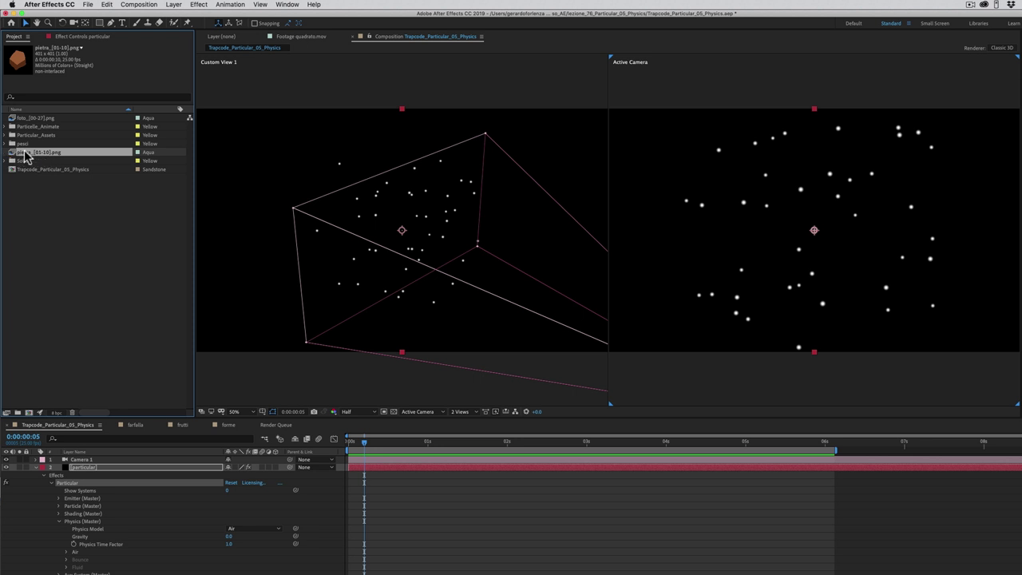
left_click(36, 467)
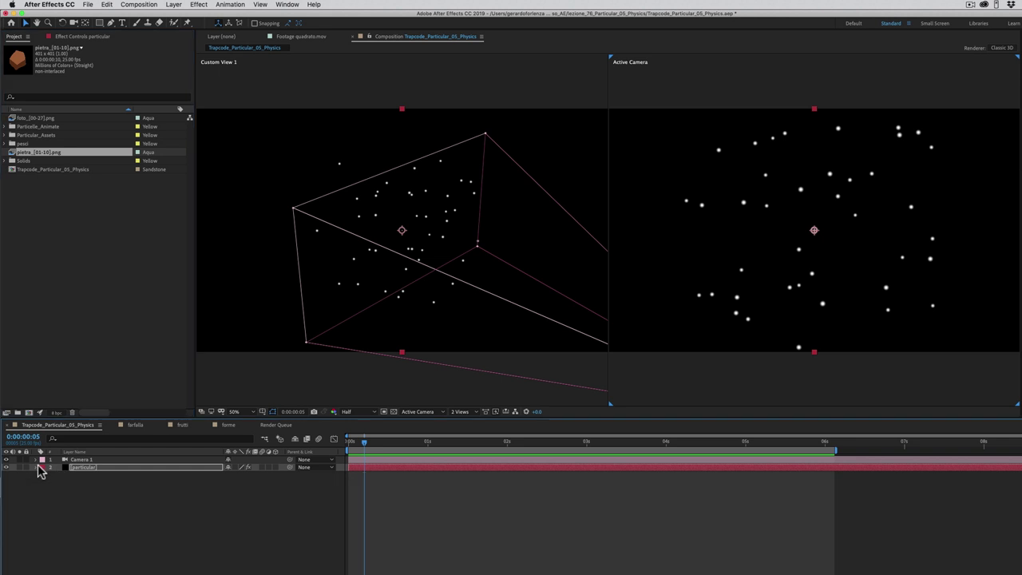
left_click(91, 37)
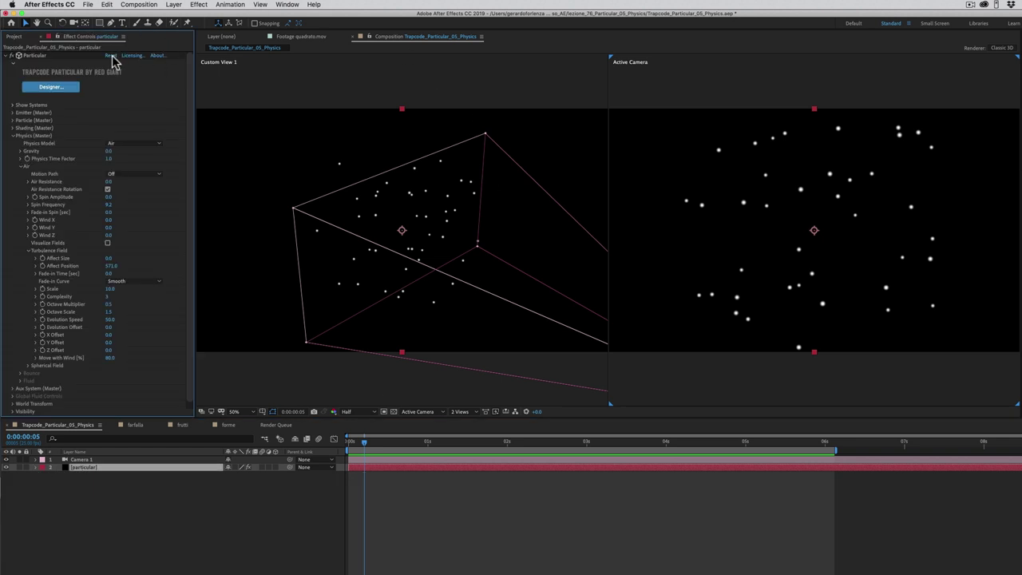
Reset Particular and set the emitter to Explode with about 5080 particles/sec.
left_click(111, 56)
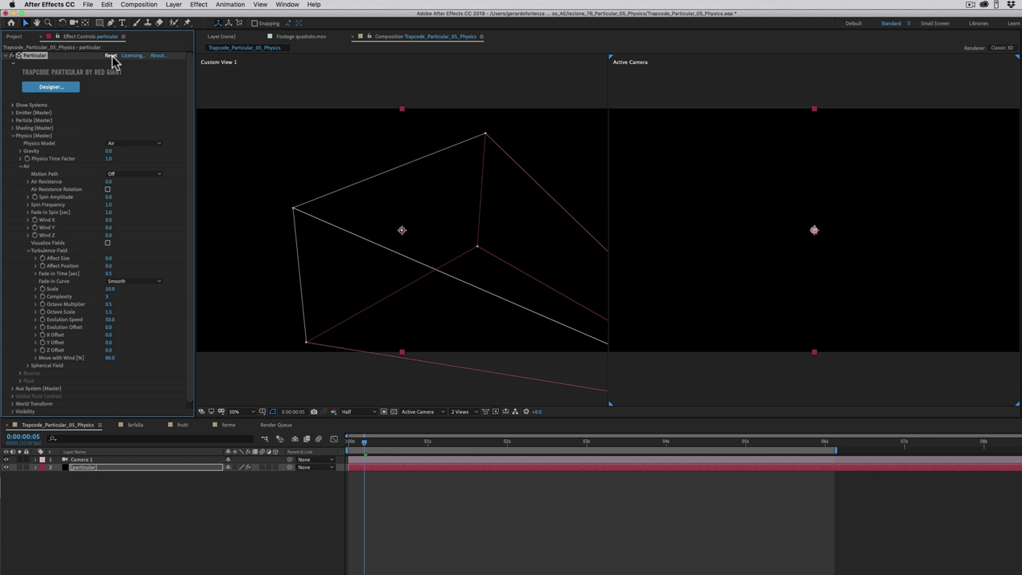
left_click(13, 136)
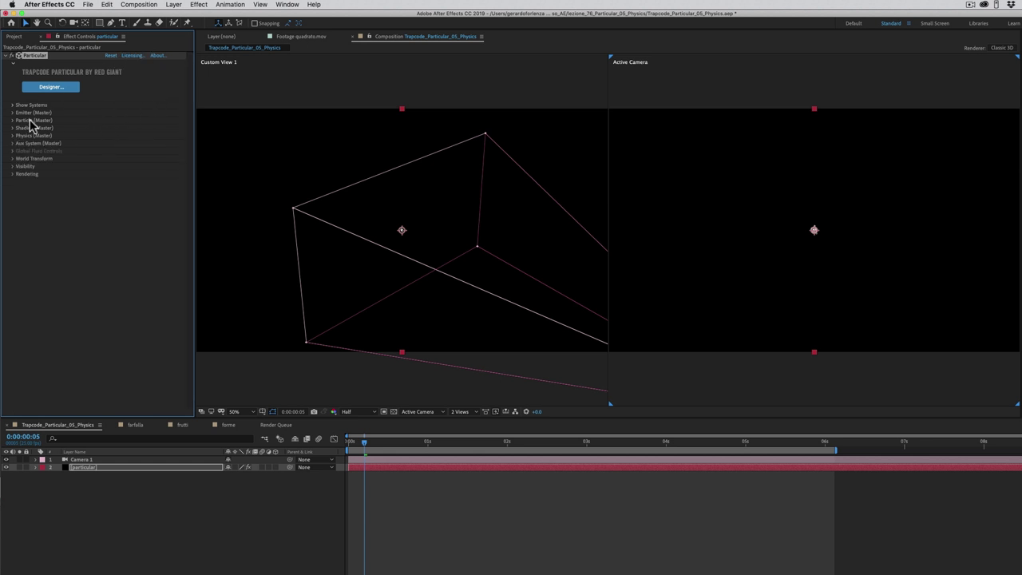
left_click(12, 112)
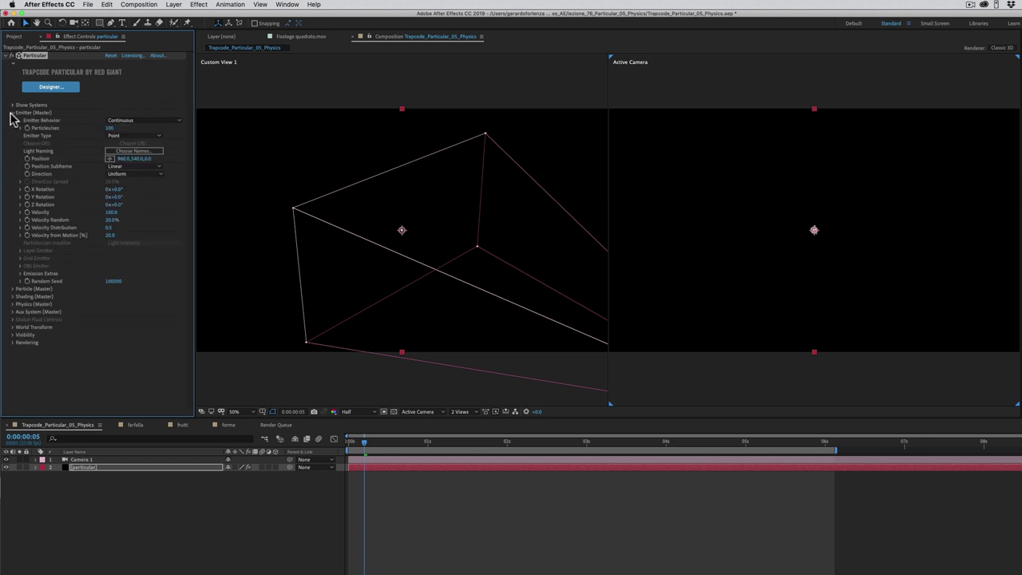
left_click(117, 122)
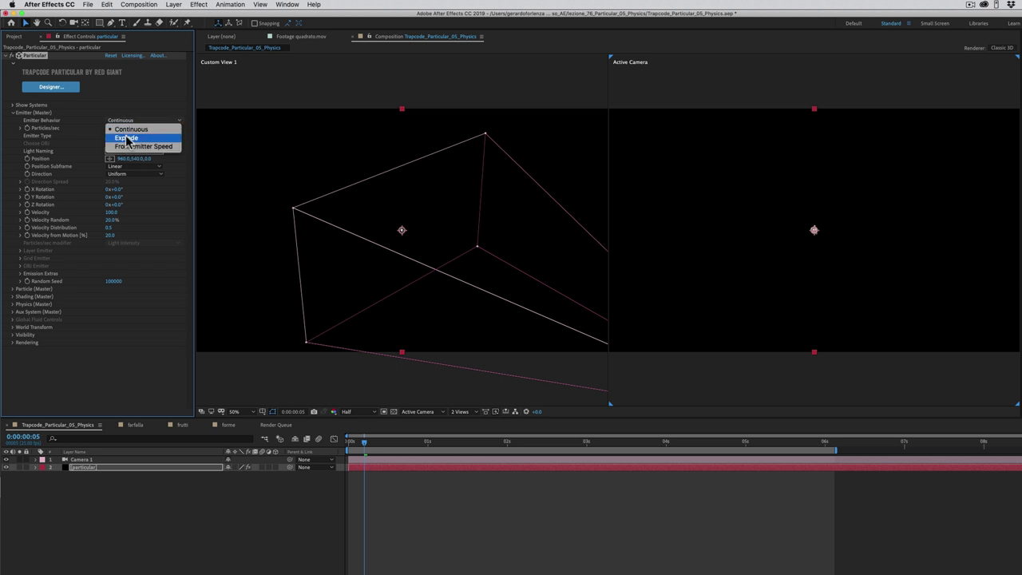
left_click(125, 139)
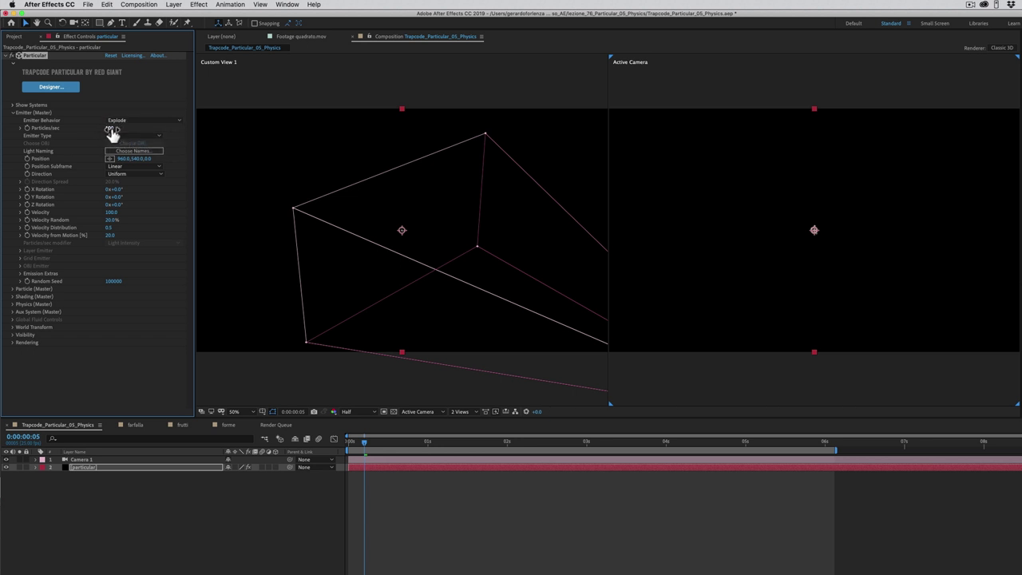
left_click_drag(112, 128, 184, 128)
left_click_drag(365, 448, 580, 463)
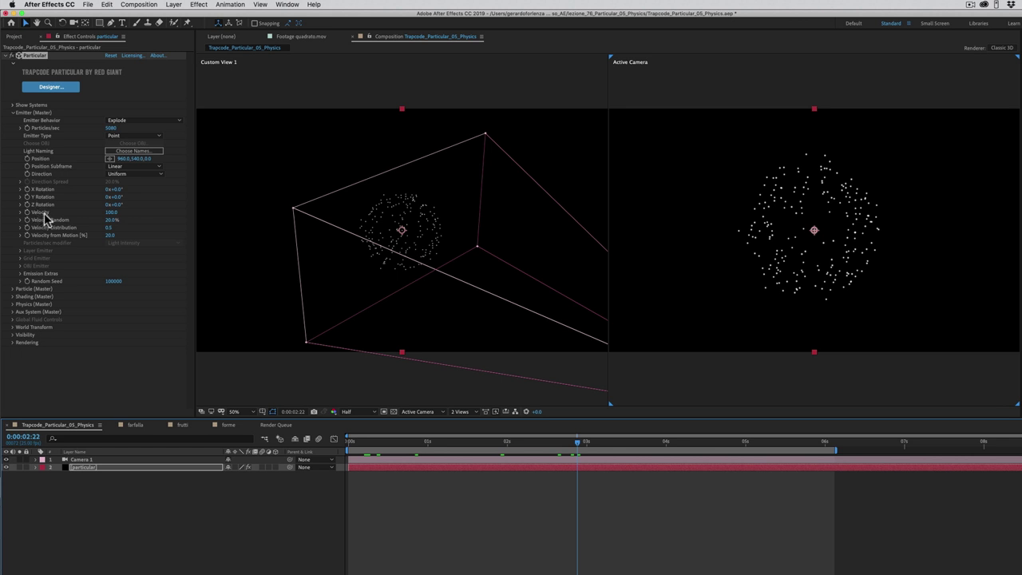
Raise particle Velocity to 580 and Velocity Random to about 69%.
left_click(42, 216)
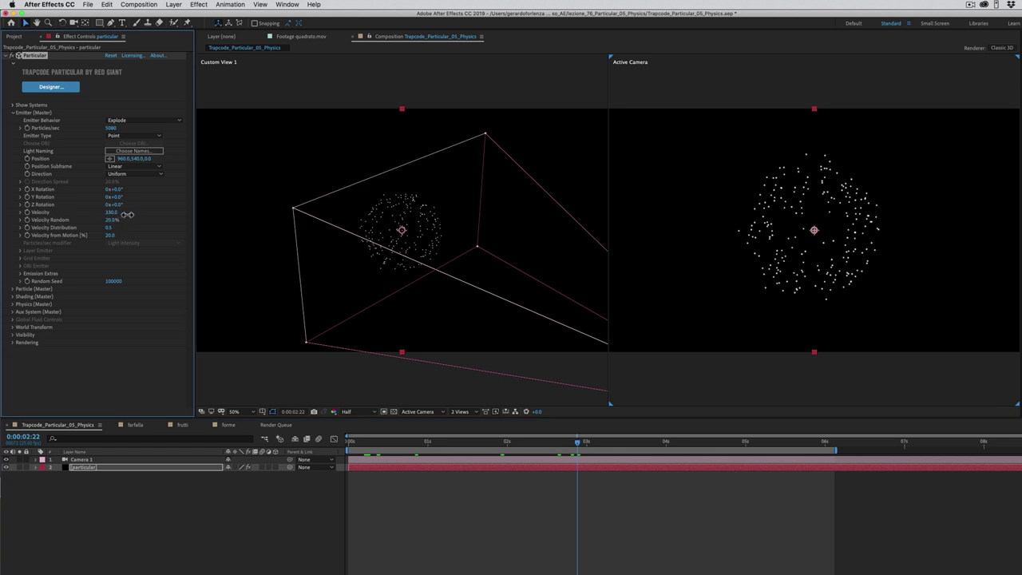
left_click_drag(126, 215, 128, 215)
left_click_drag(128, 214, 131, 216)
left_click_drag(114, 220, 127, 219)
At frame 0:00:01:21, scrub Physics Air Resistance to 2.5 and preview the burst.
left_click(12, 114)
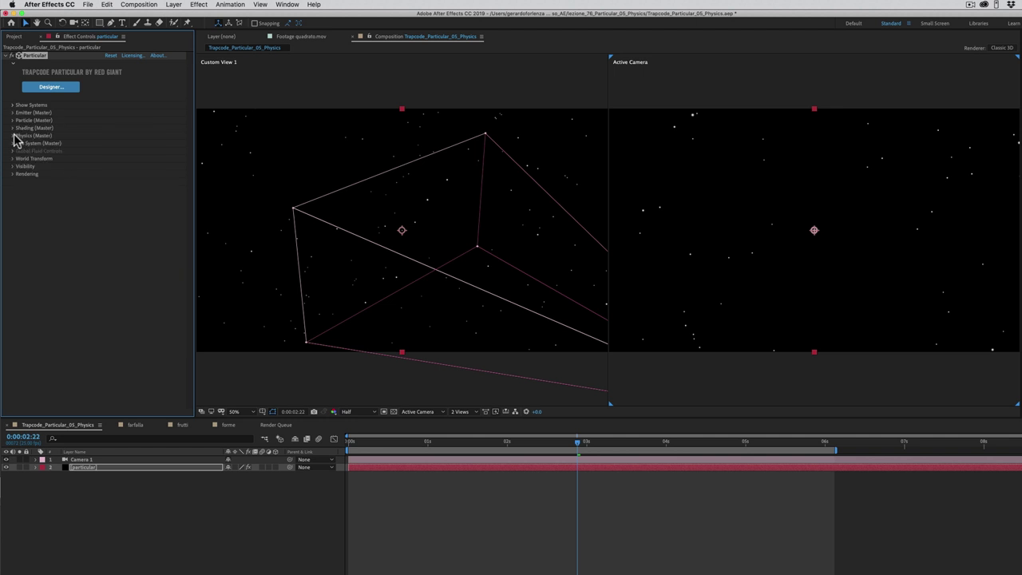
left_click(13, 136)
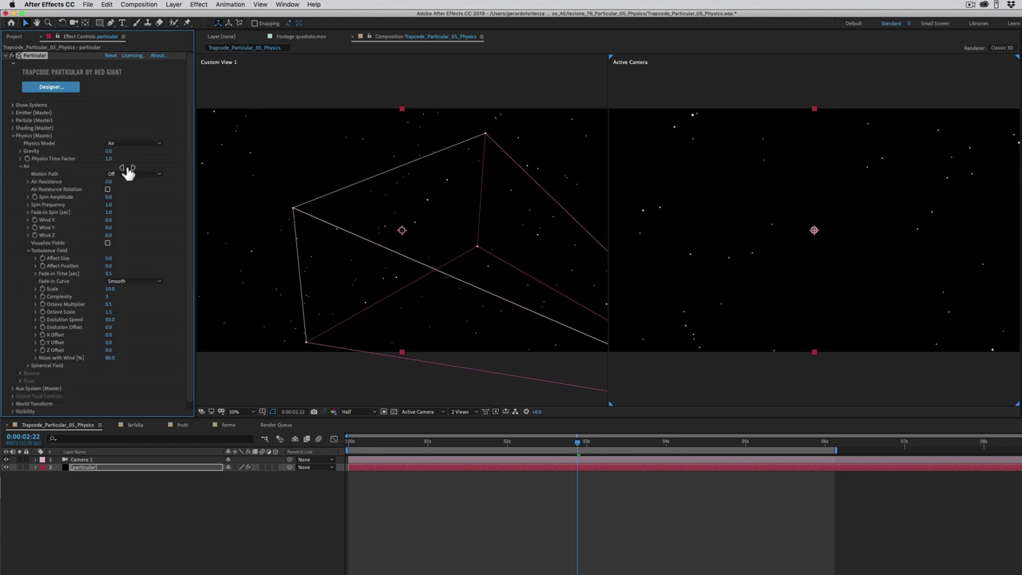
left_click_drag(354, 449, 501, 446)
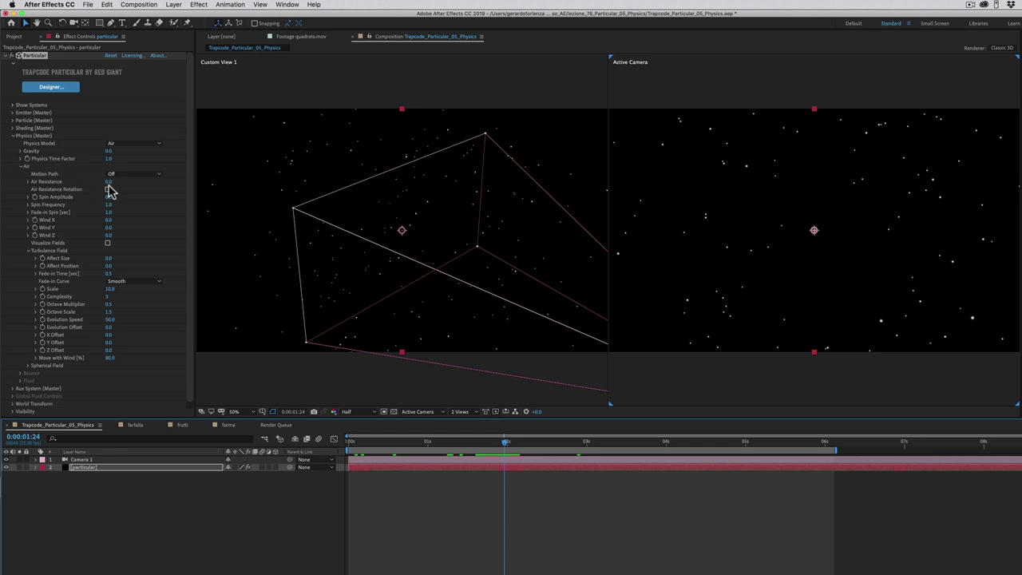
left_click_drag(108, 183, 119, 184)
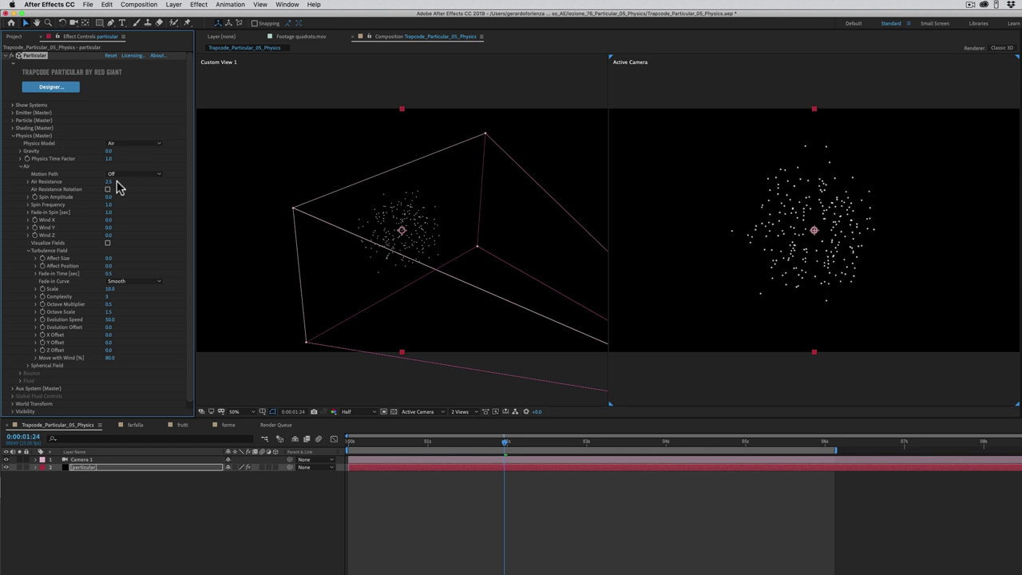
key("space")
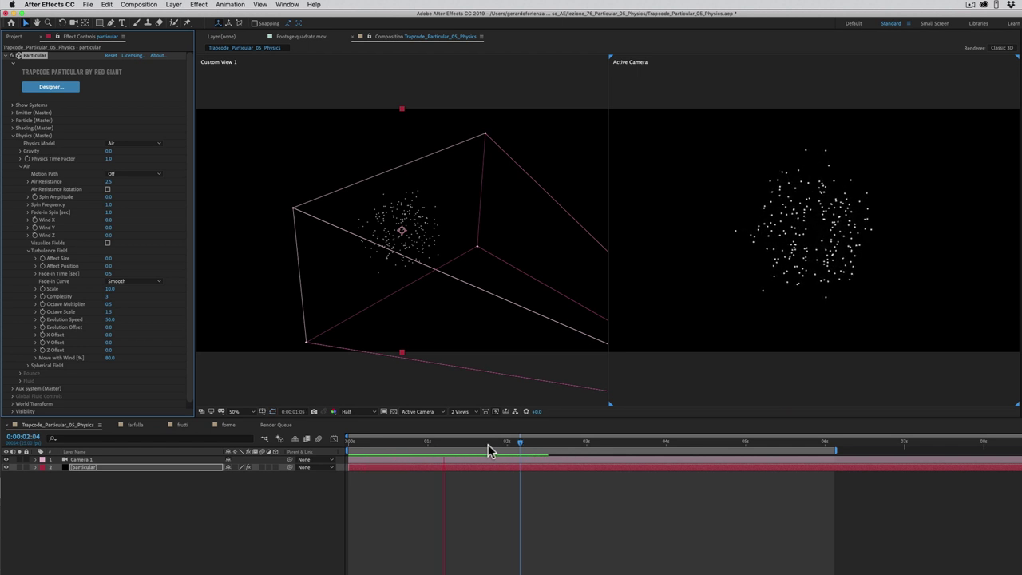
key("space")
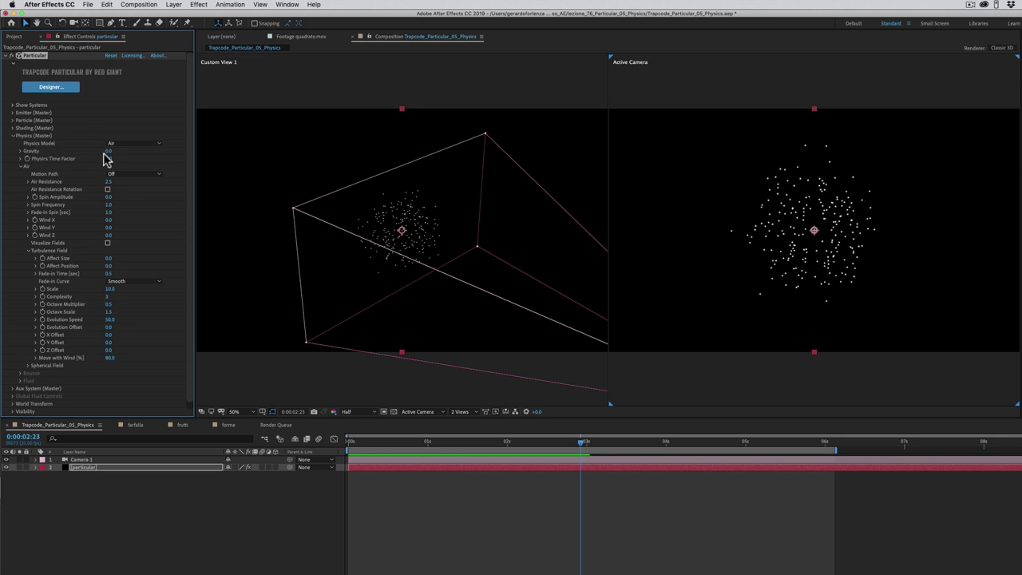
Set Particular's Gravity to -90 and Physics Time Factor to 1.3 so particles rise.
left_click_drag(105, 153, 103, 155)
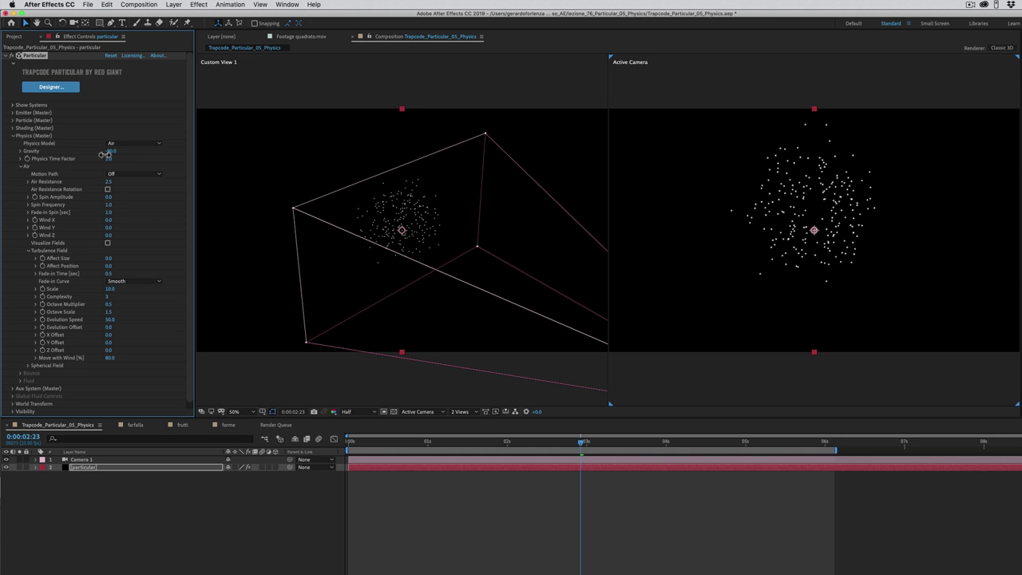
mouse_move(383, 446)
left_mouse_down()
mouse_move(570, 457)
mouse_move(574, 448)
left_mouse_up()
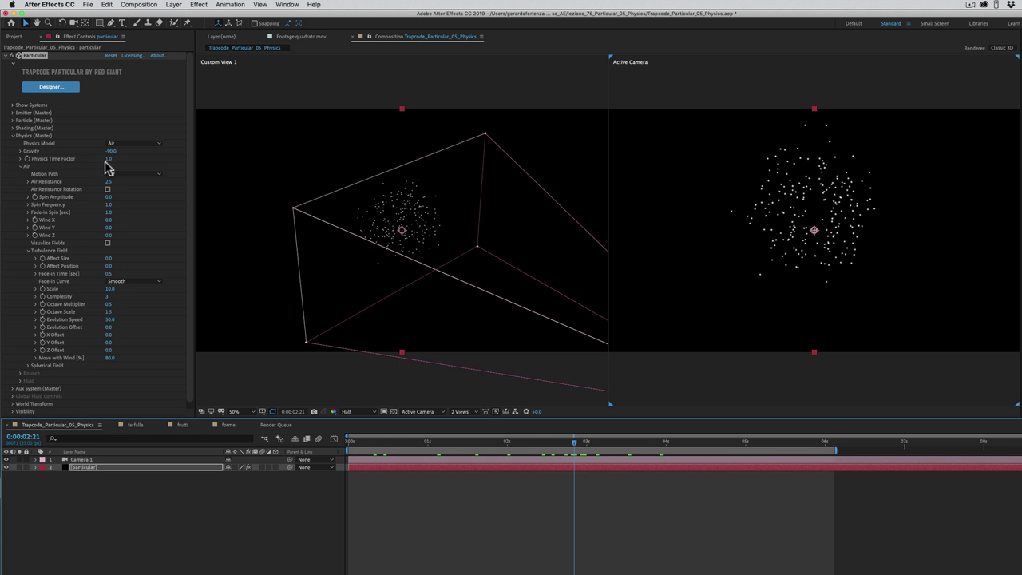
left_click_drag(111, 161, 108, 162)
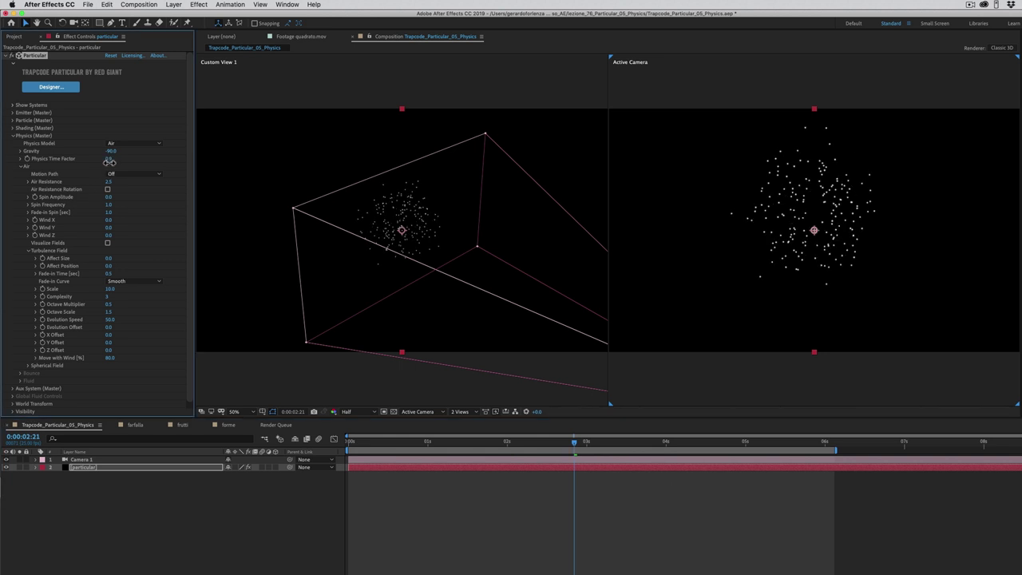
left_click_drag(108, 162, 111, 162)
left_click_drag(599, 452, 605, 451)
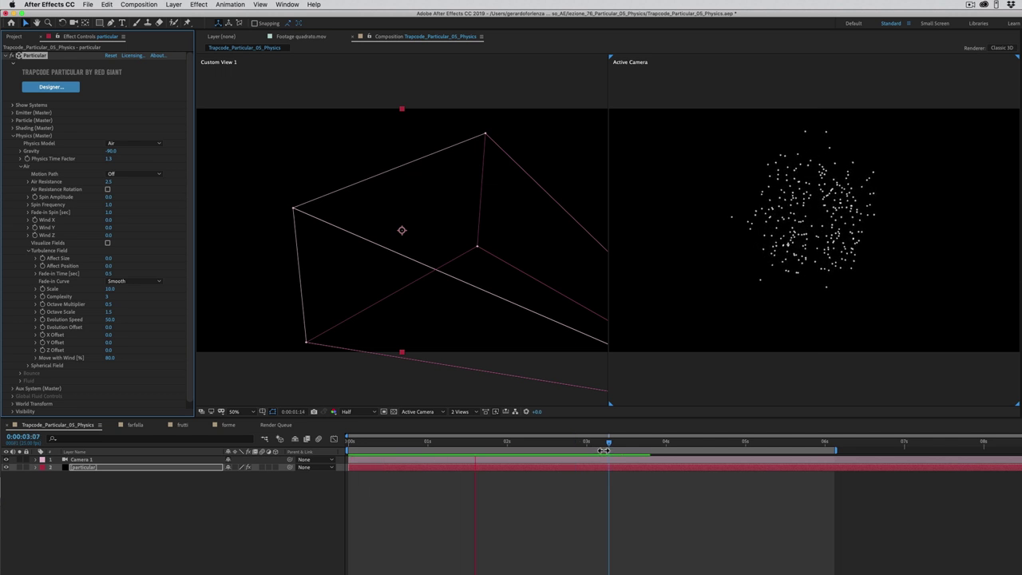
left_click_drag(608, 444, 533, 447)
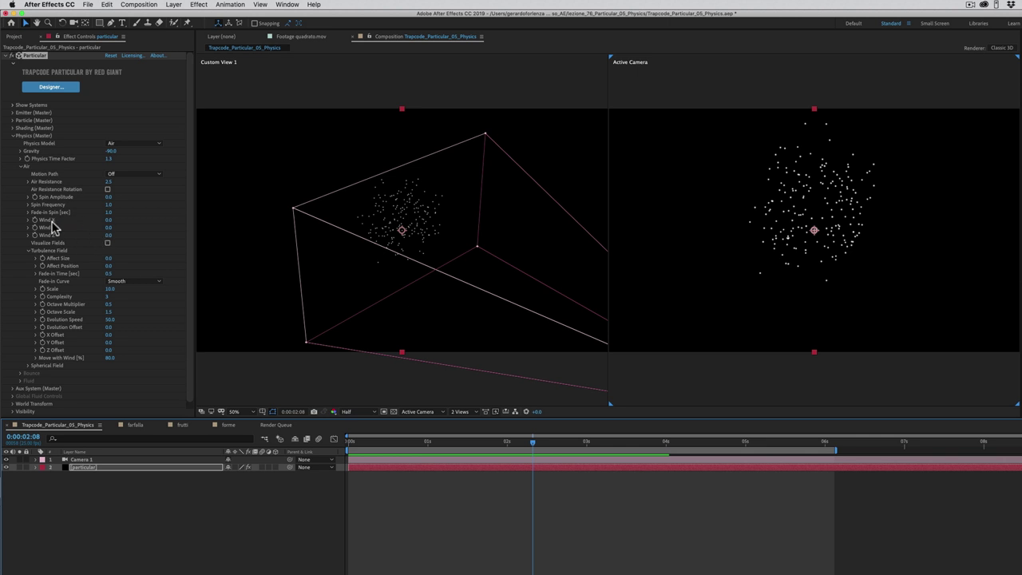
Set Wind X to 19 and raise turbulence Affect Position to 186.
left_click(109, 222)
left_click_drag(113, 221, 119, 221)
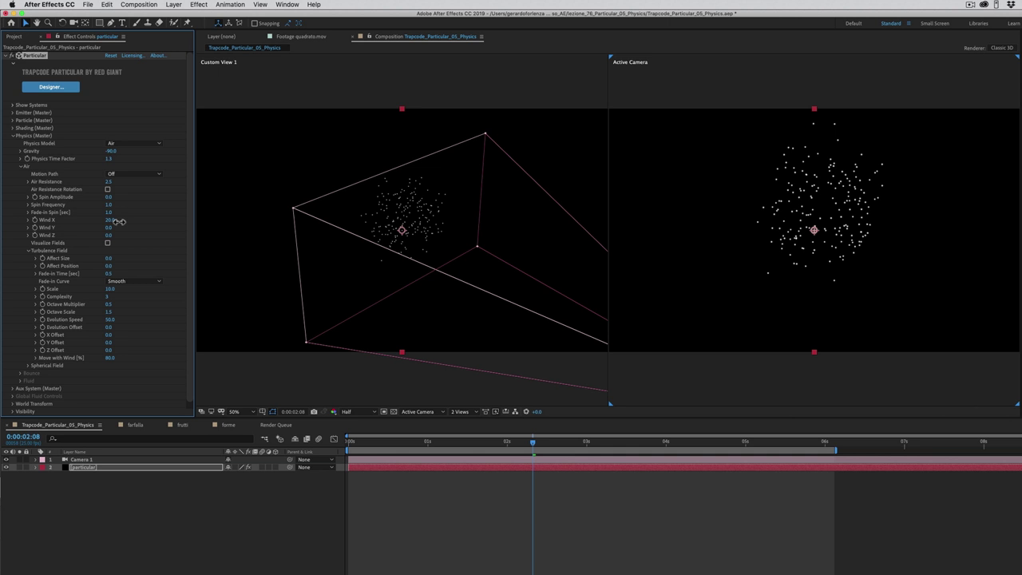
left_click_drag(119, 221, 117, 222)
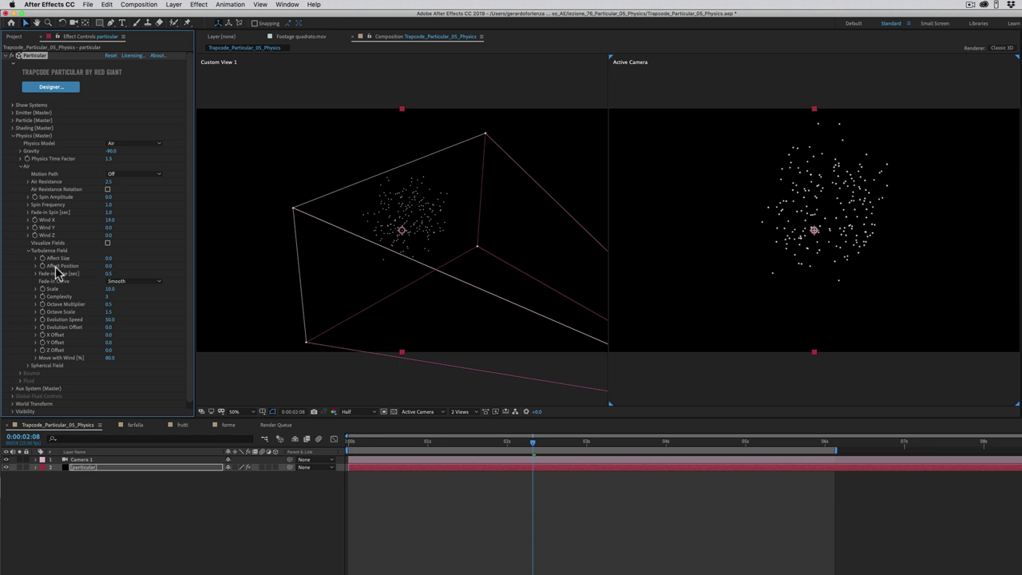
left_click_drag(112, 267, 185, 262)
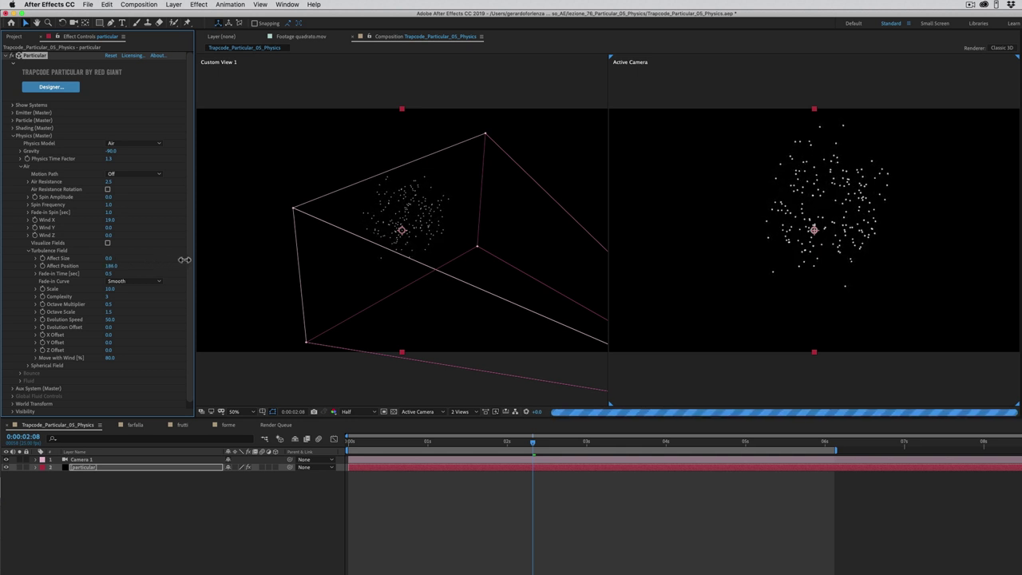
End the work area at about 3.5 seconds, preview it, and return to two seconds.
left_click(631, 441)
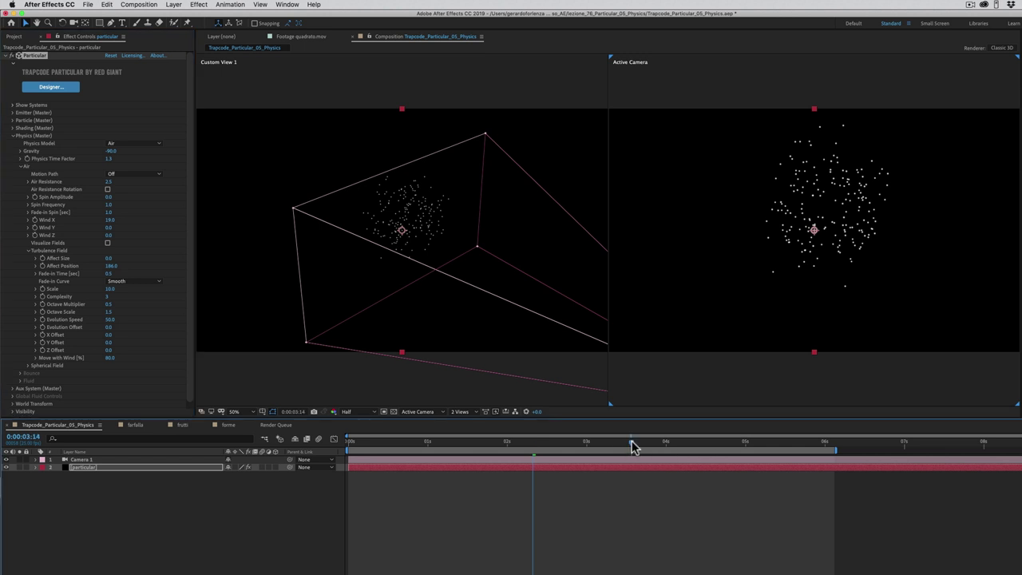
key("n")
key("space")
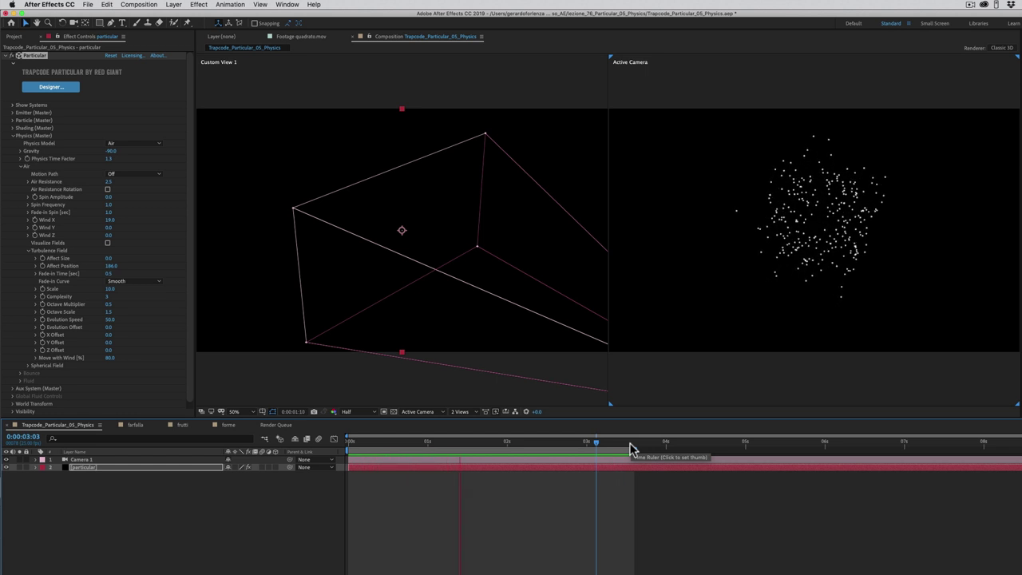
key("space")
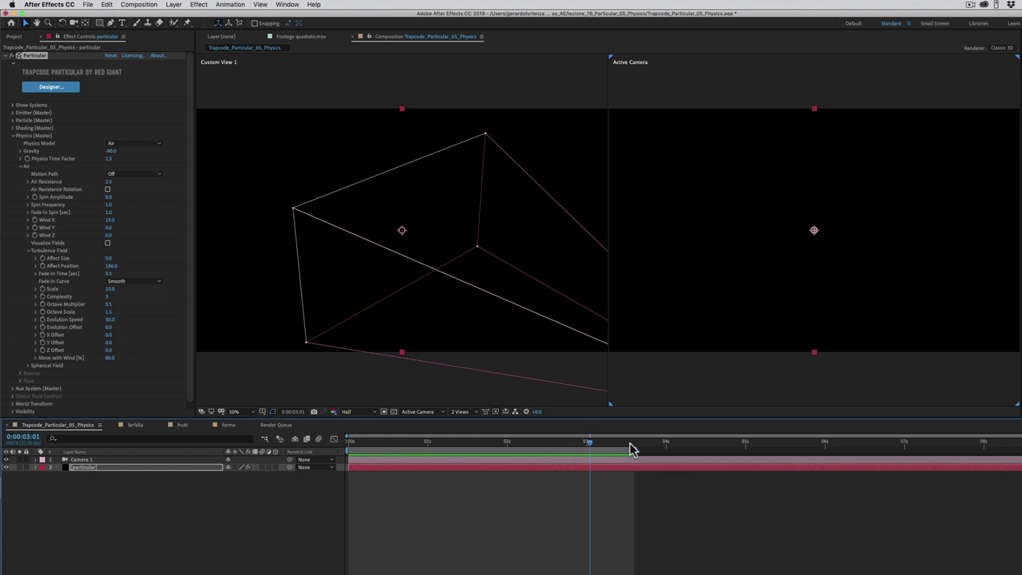
left_click_drag(590, 443, 511, 449)
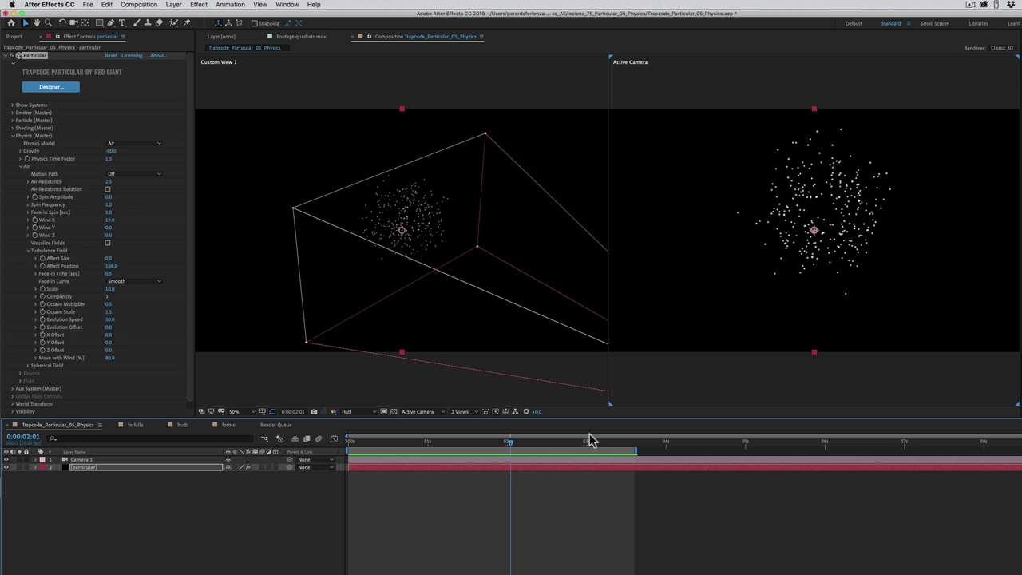
Shorten the particle life and fully randomise the lifespans.
left_click(12, 120)
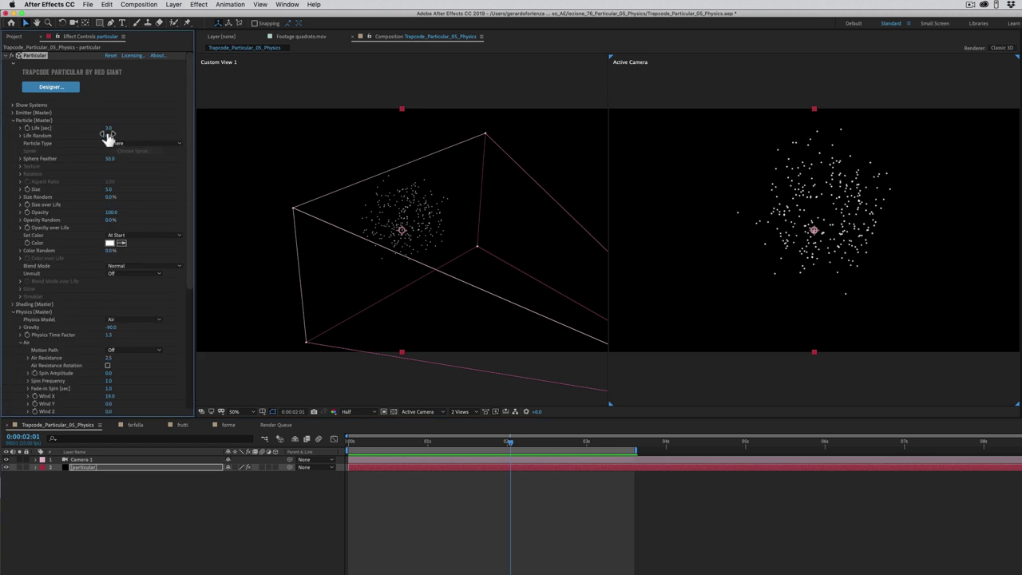
left_click_drag(110, 132, 107, 132)
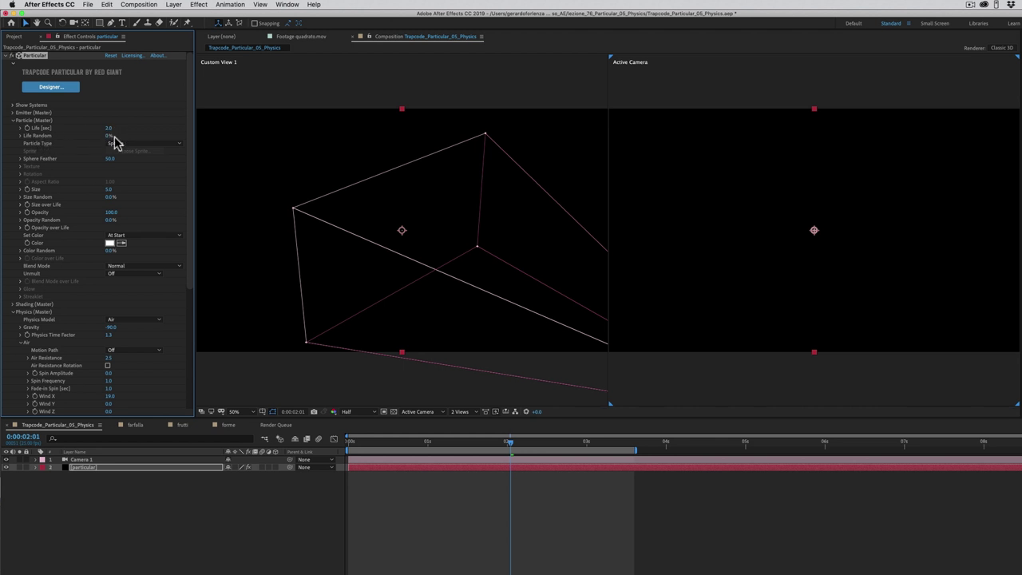
left_click_drag(107, 138, 165, 134)
Render the particles as Cloudlets at Size 31 with Size Random 67%.
left_click(124, 145)
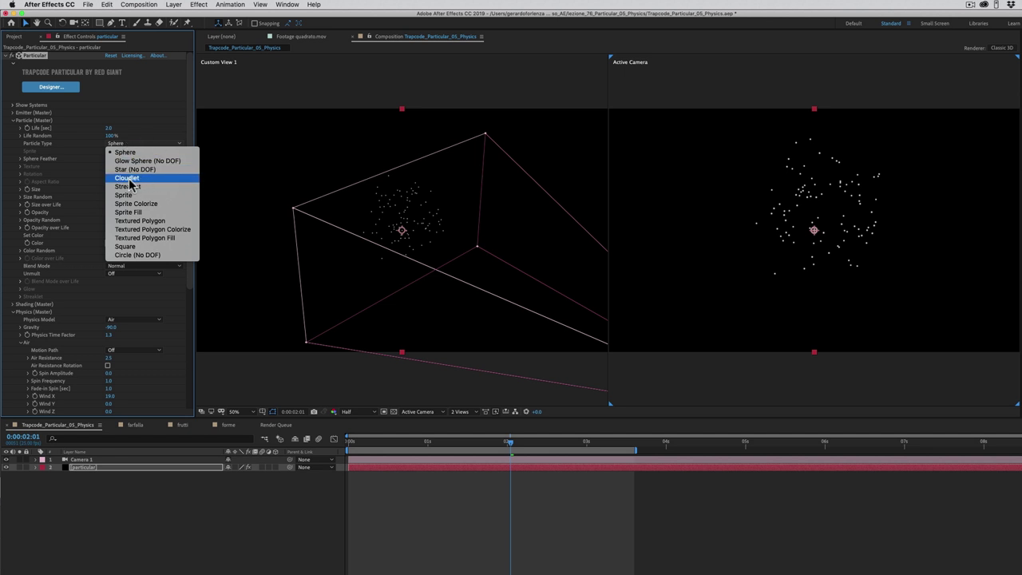
left_click(128, 178)
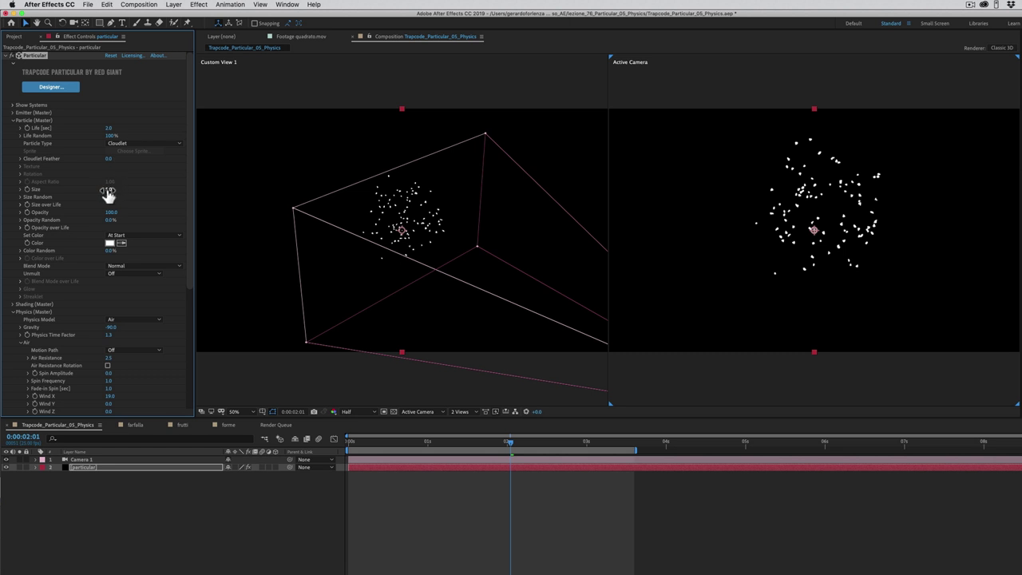
left_click_drag(108, 195, 118, 189)
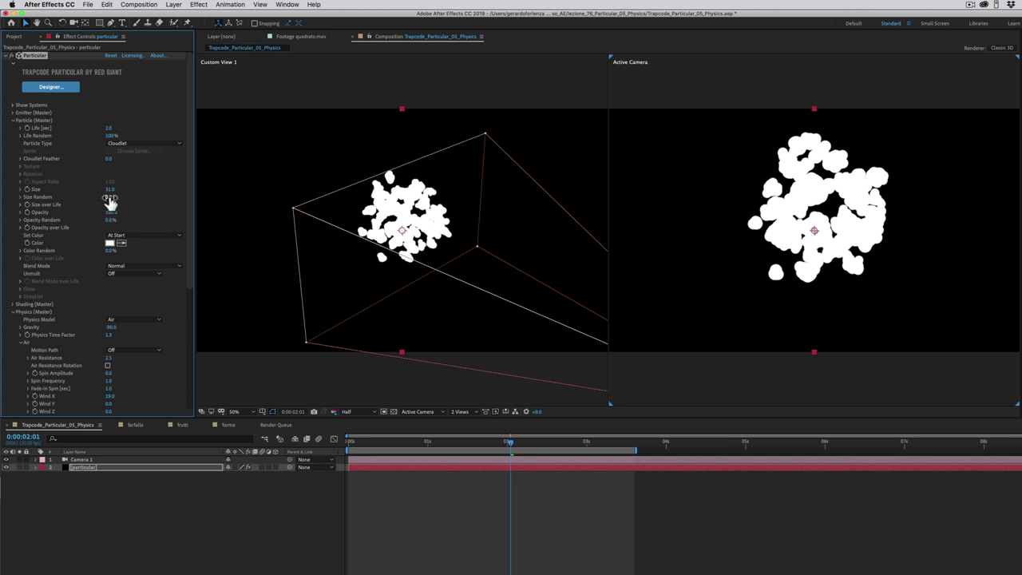
left_click_drag(109, 197, 136, 194)
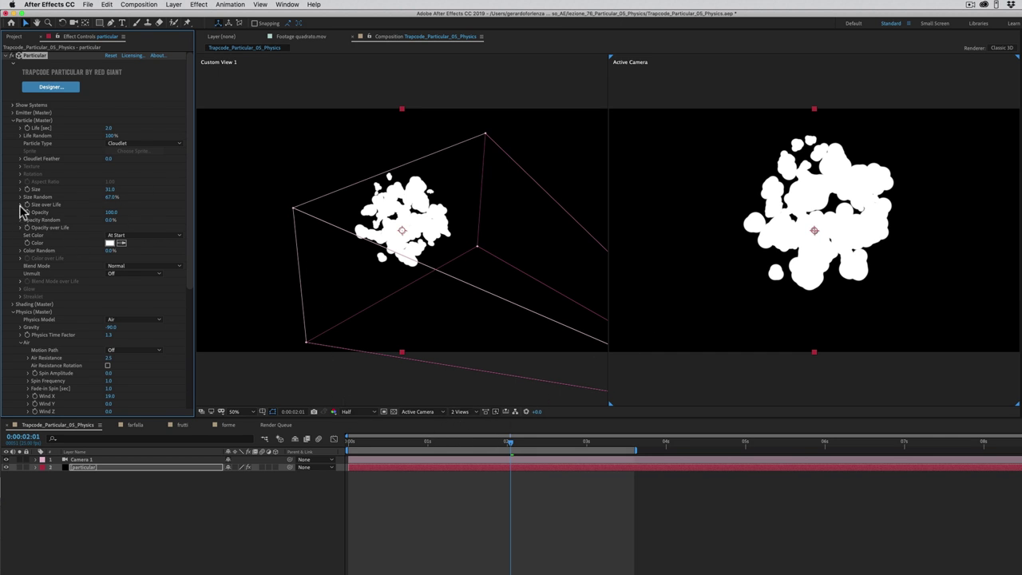
Apply the decreasing Size over Life preset curve so cloudlets shrink over their life.
left_click(20, 205)
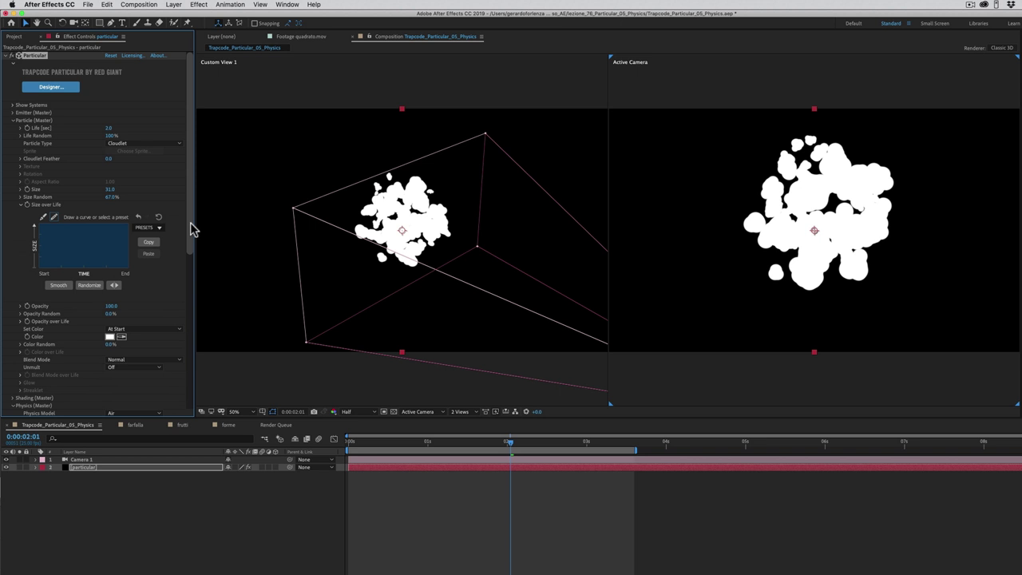
left_click(159, 229)
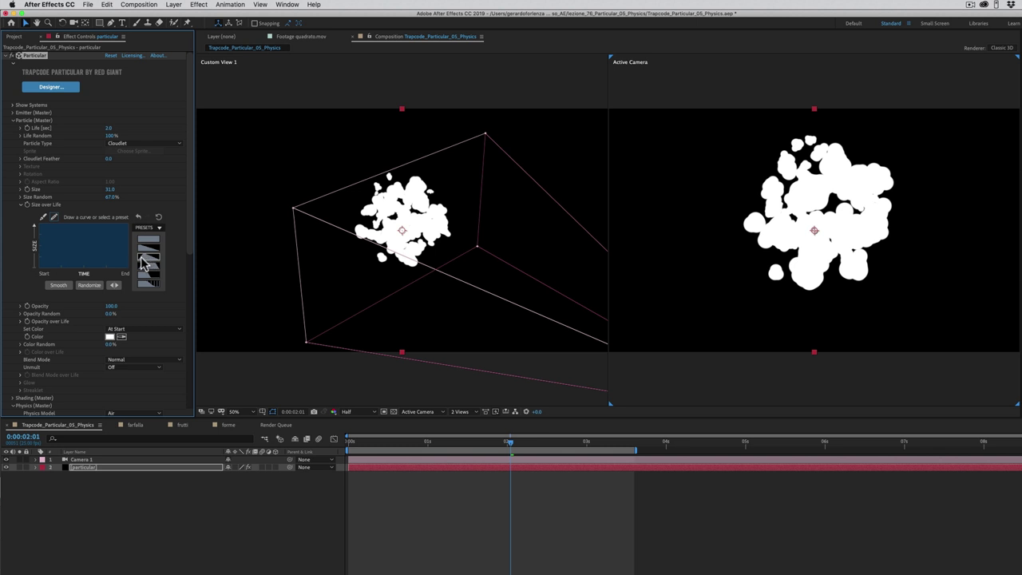
left_click(145, 261)
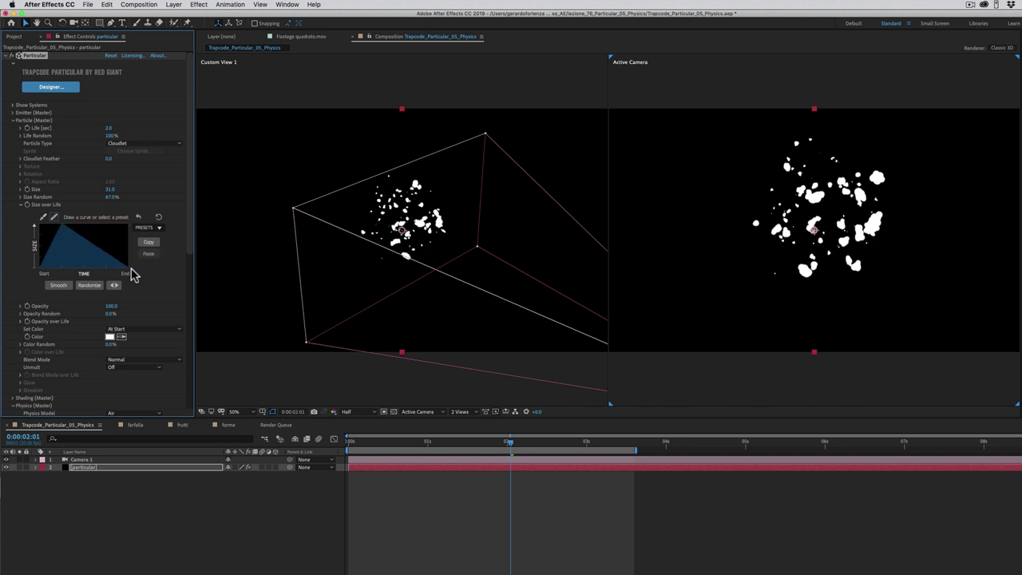
Play and stop a preview of the particle animation.
left_click(354, 445)
key("space")
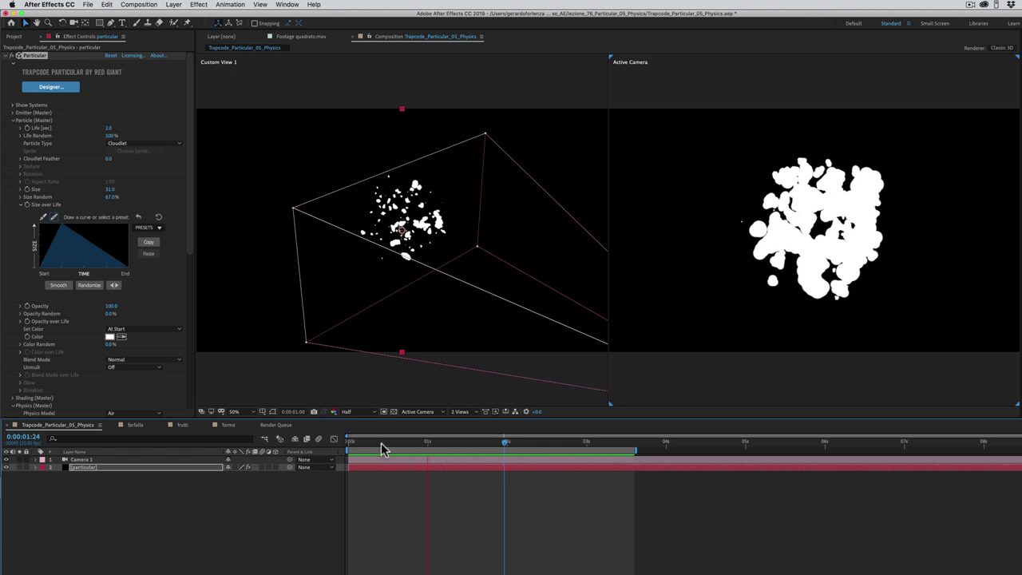
key("space")
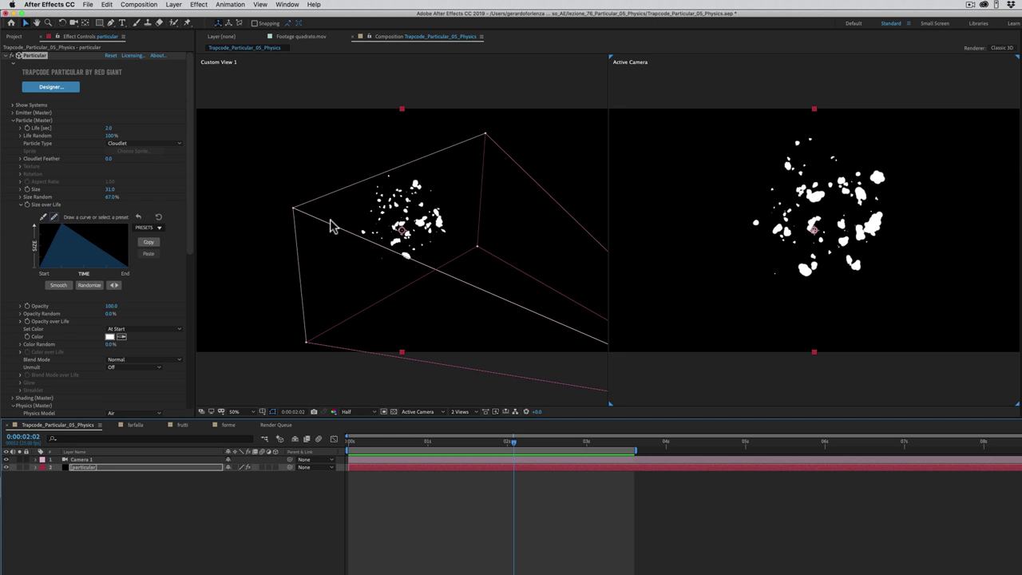
left_click_drag(189, 210, 194, 237)
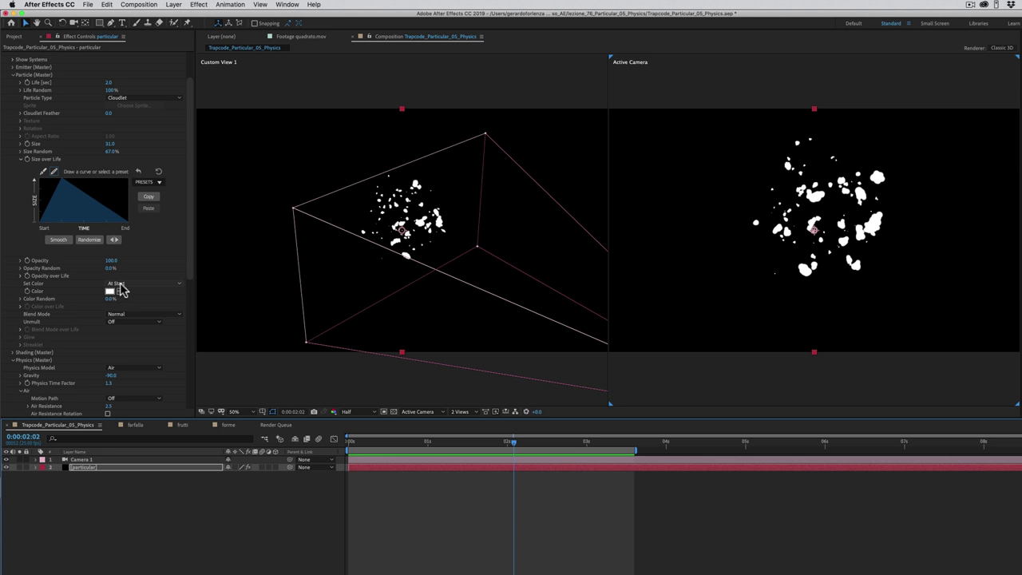
Set particle Color to Over Life and apply the greyscale colour ramp preset.
left_click(119, 286)
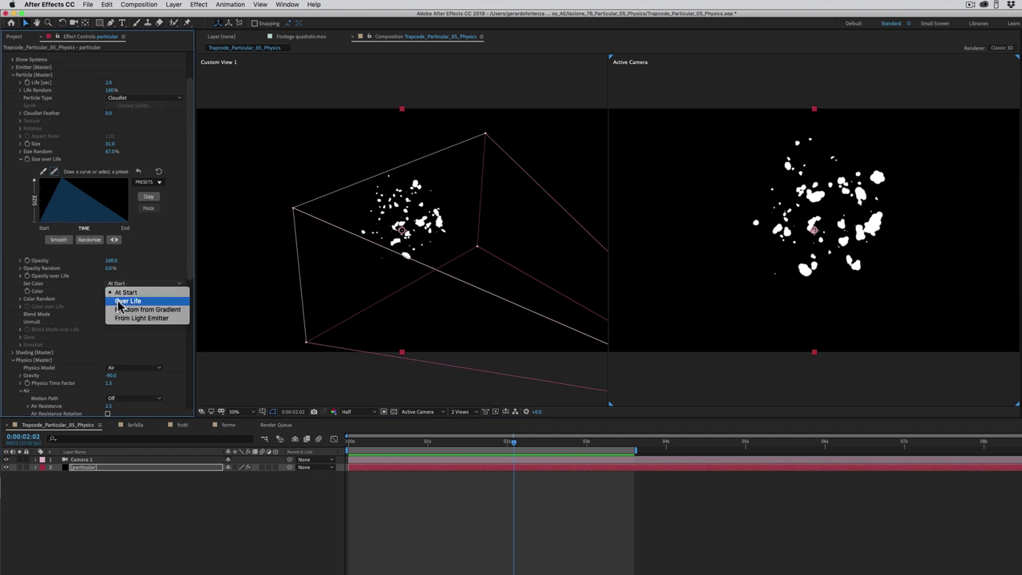
left_click(122, 301)
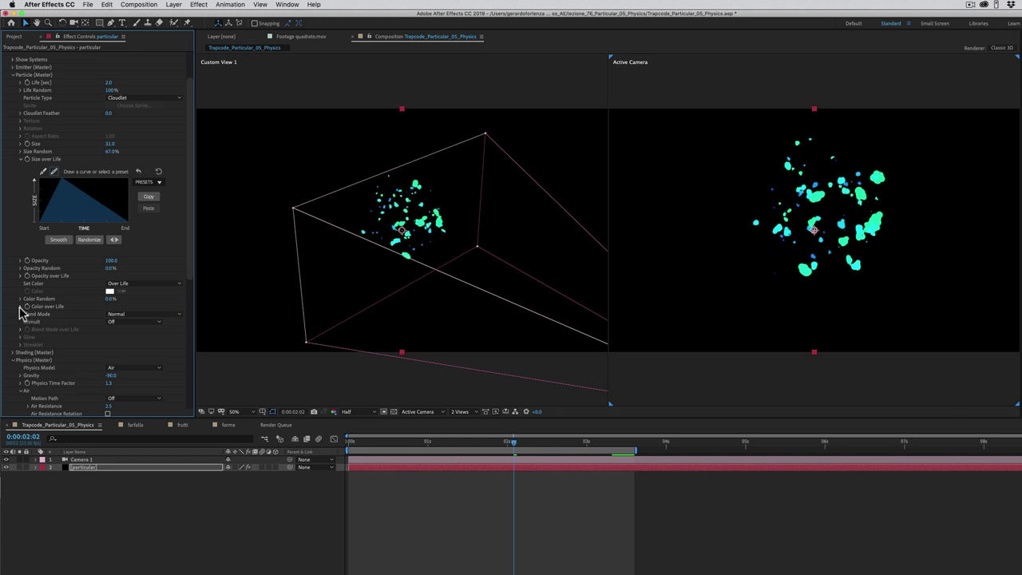
left_click(21, 307)
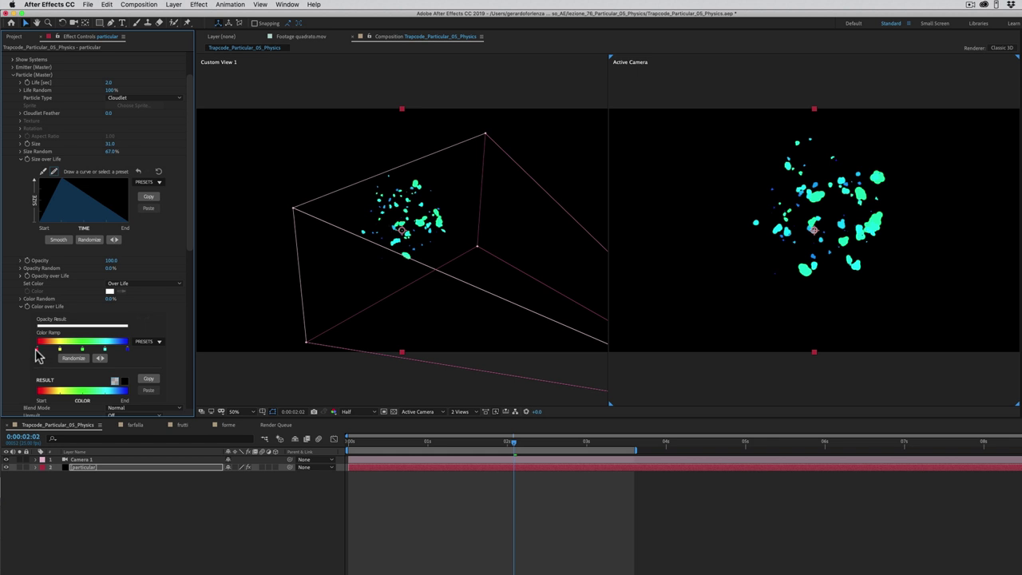
left_click(145, 344)
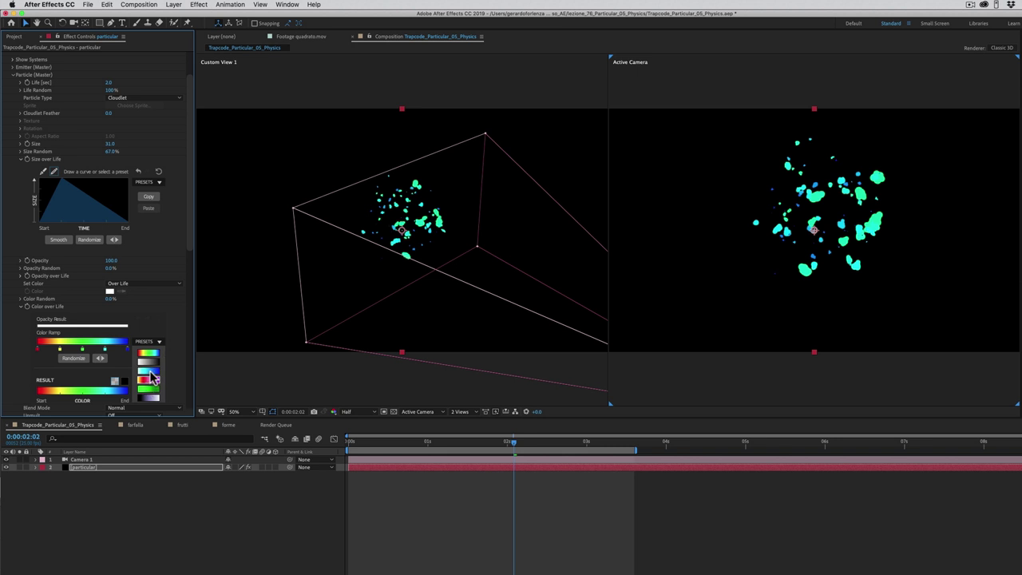
left_click(152, 366)
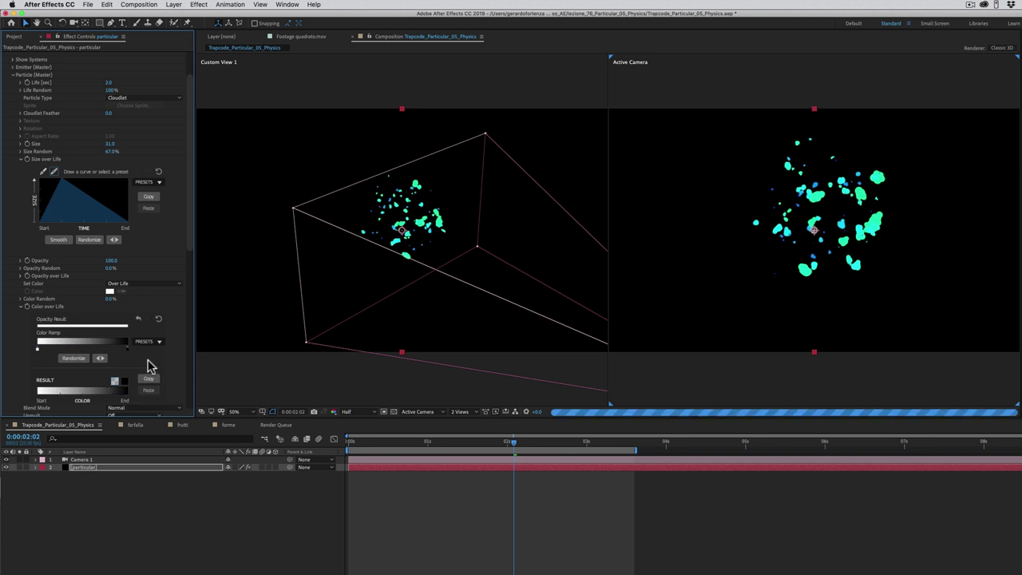
Colour the first ramp stop pale cream and the second stop saturated orange-red.
double_click(38, 353)
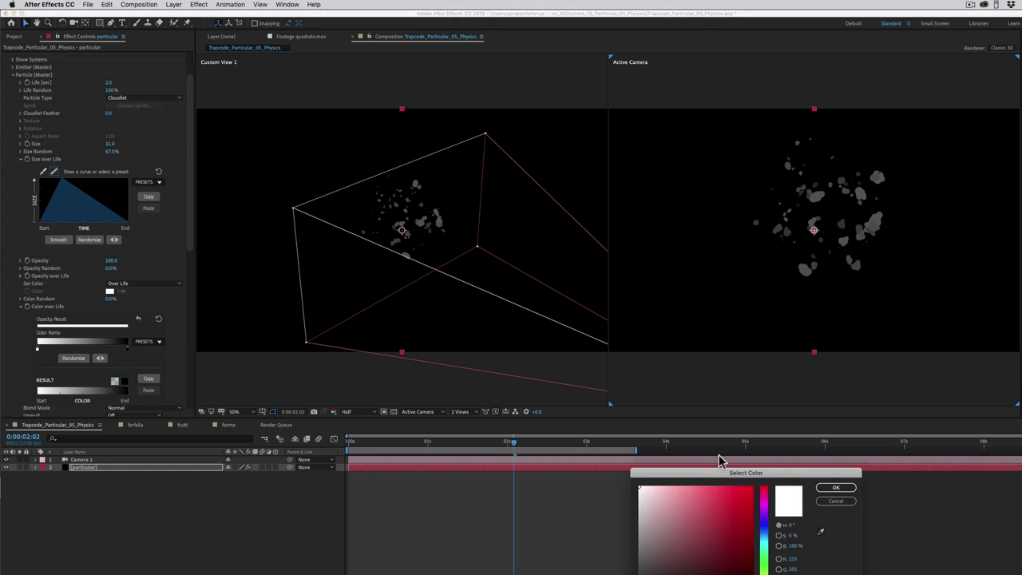
left_click_drag(719, 473, 454, 332)
left_click(500, 448)
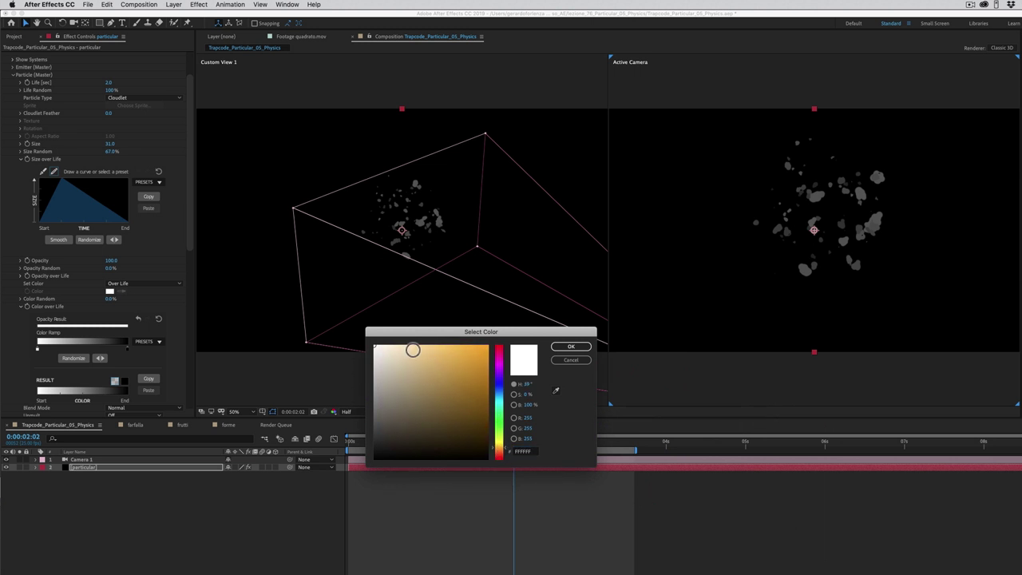
left_click(393, 344)
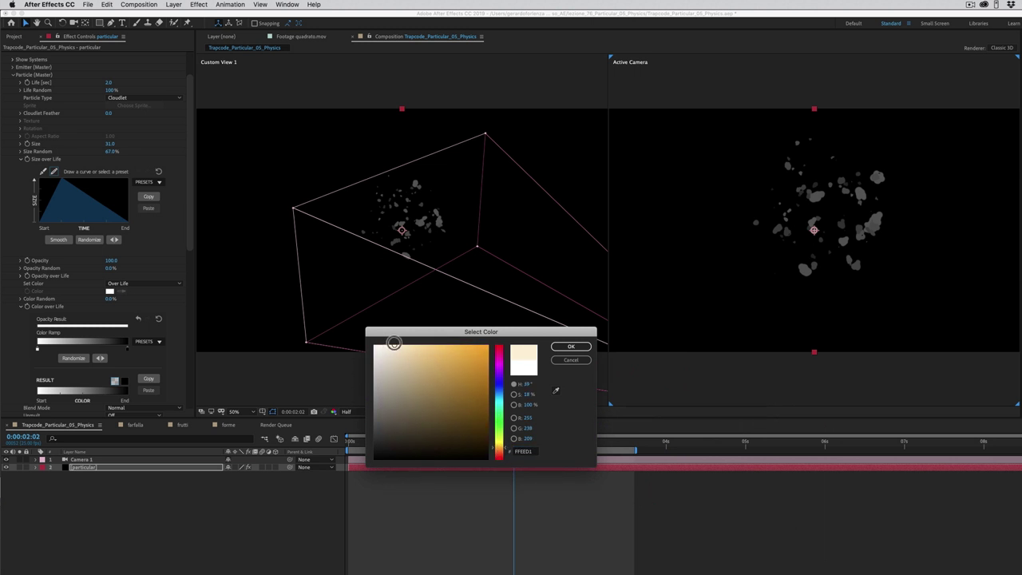
left_click(568, 347)
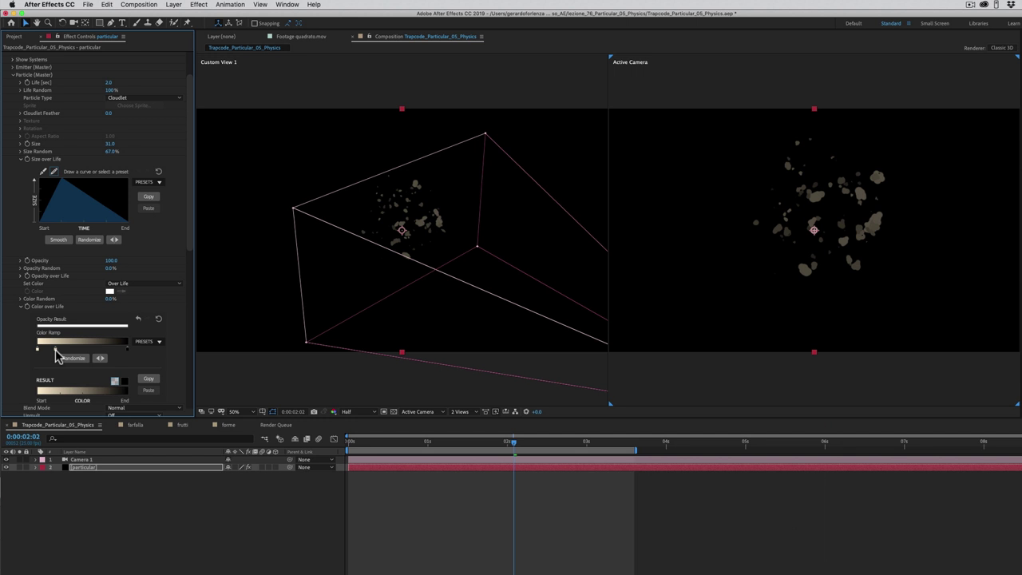
double_click(55, 350)
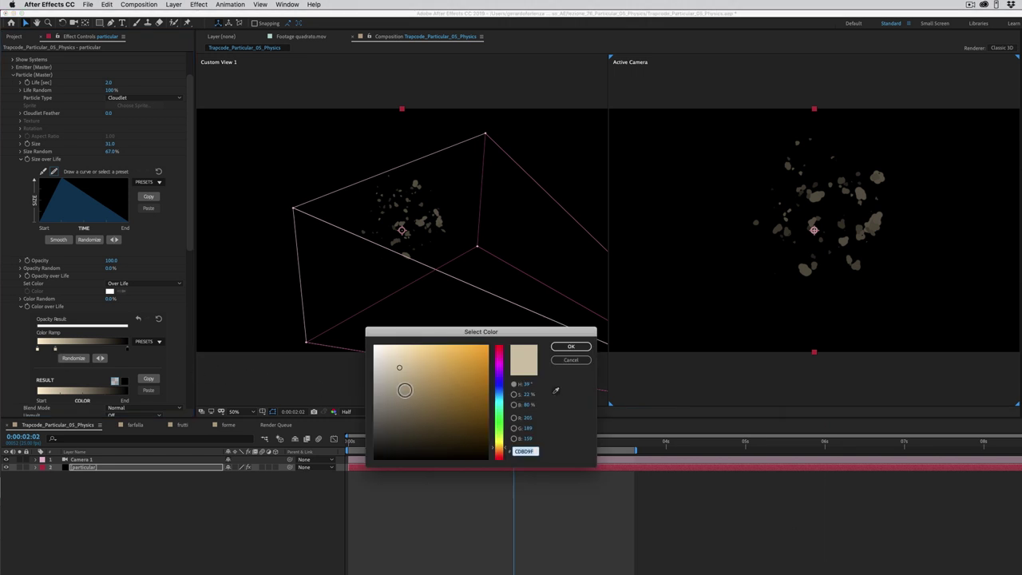
left_click_drag(497, 448, 497, 452)
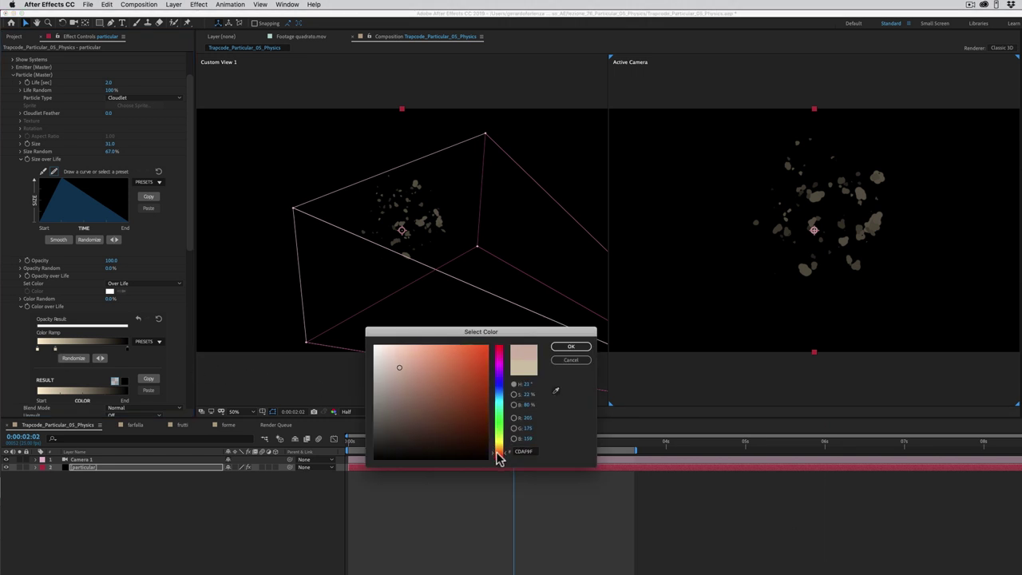
left_click_drag(445, 379, 469, 355)
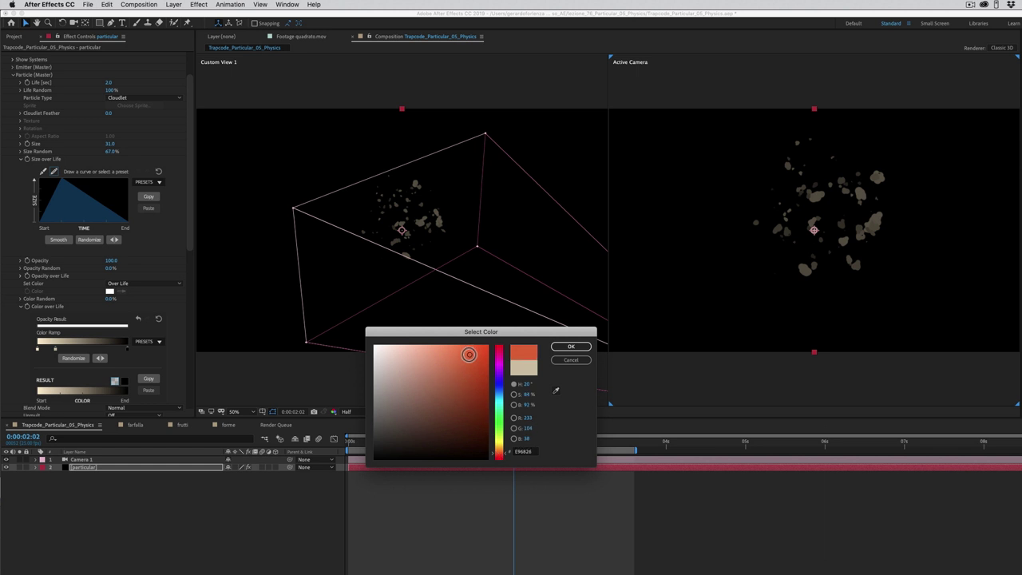
left_click(571, 346)
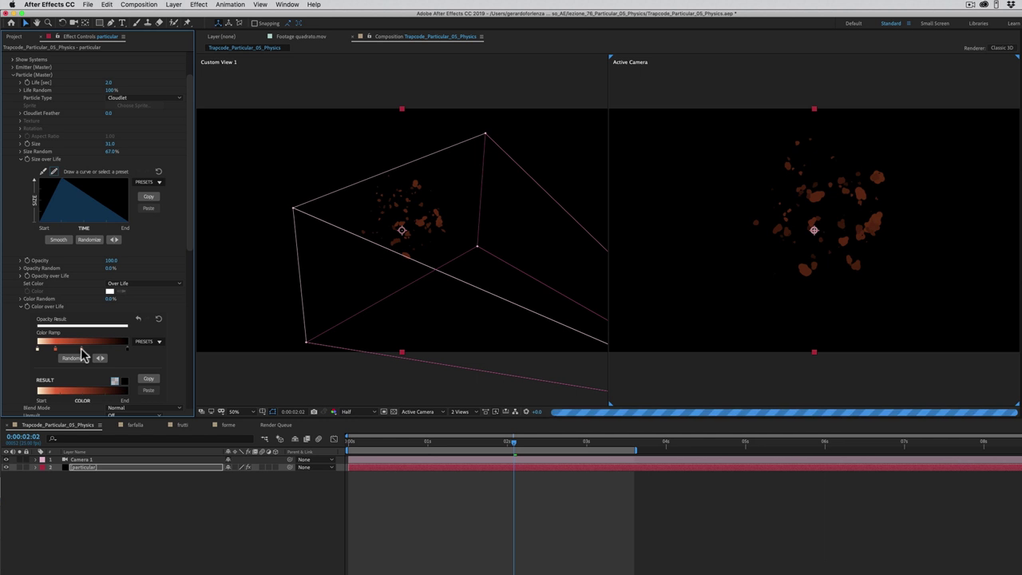
Colour the third ramp stop neutral grey 848484 and the end stop dark grey.
double_click(81, 350)
left_click(448, 396)
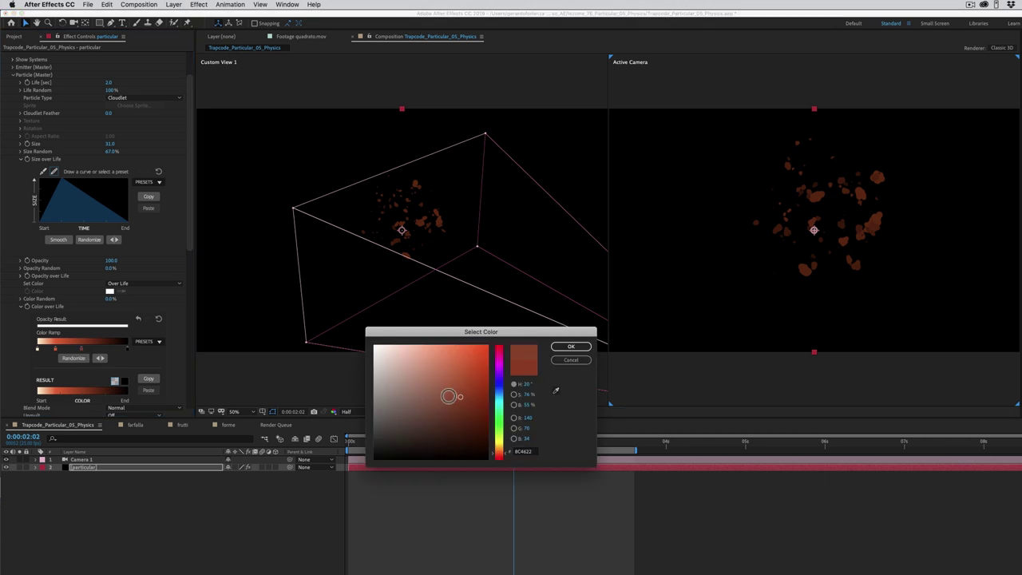
left_click_drag(448, 396, 359, 400)
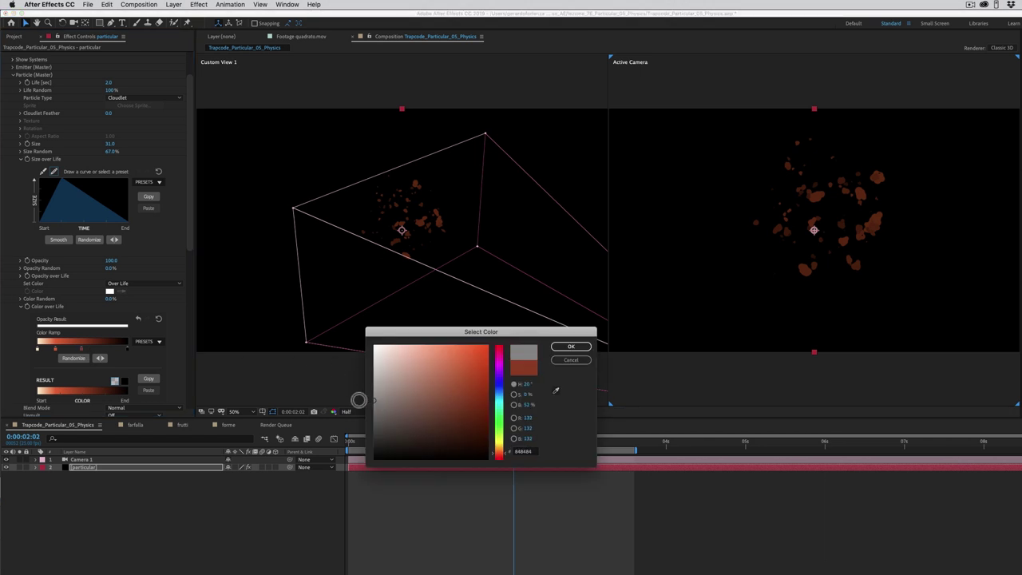
left_click(571, 347)
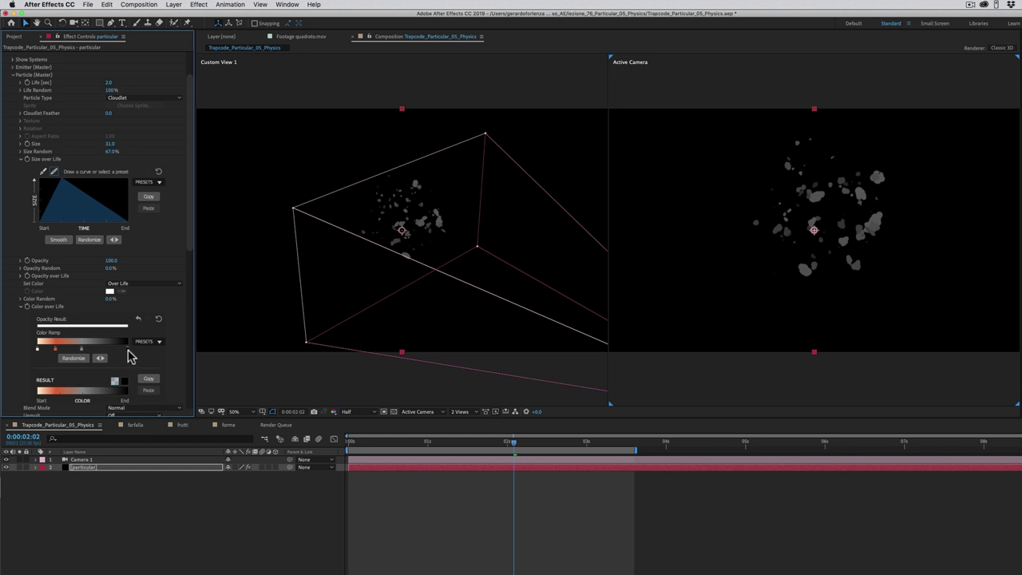
double_click(126, 349)
left_click(374, 454)
left_click_drag(373, 454, 369, 441)
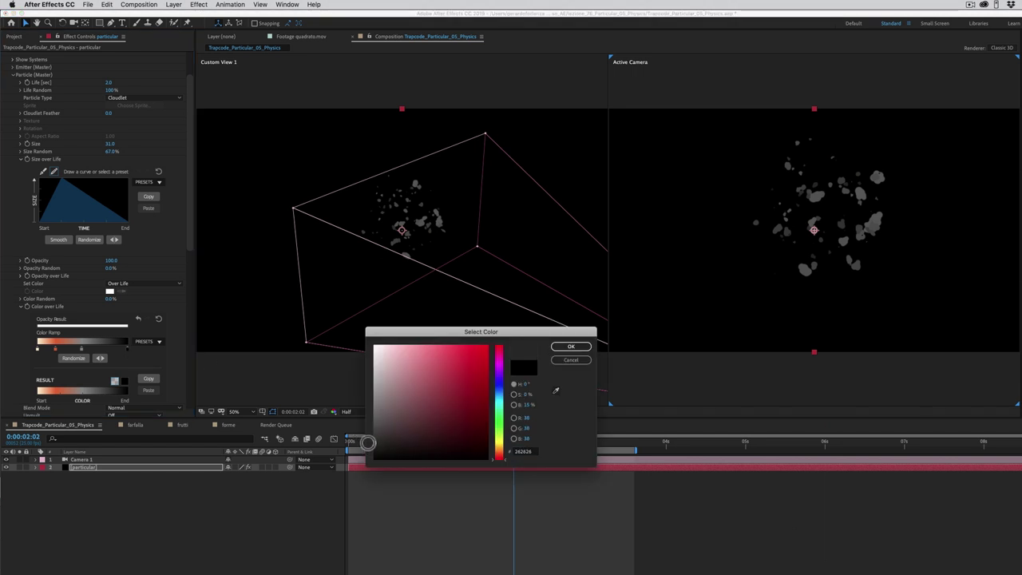
left_click(569, 347)
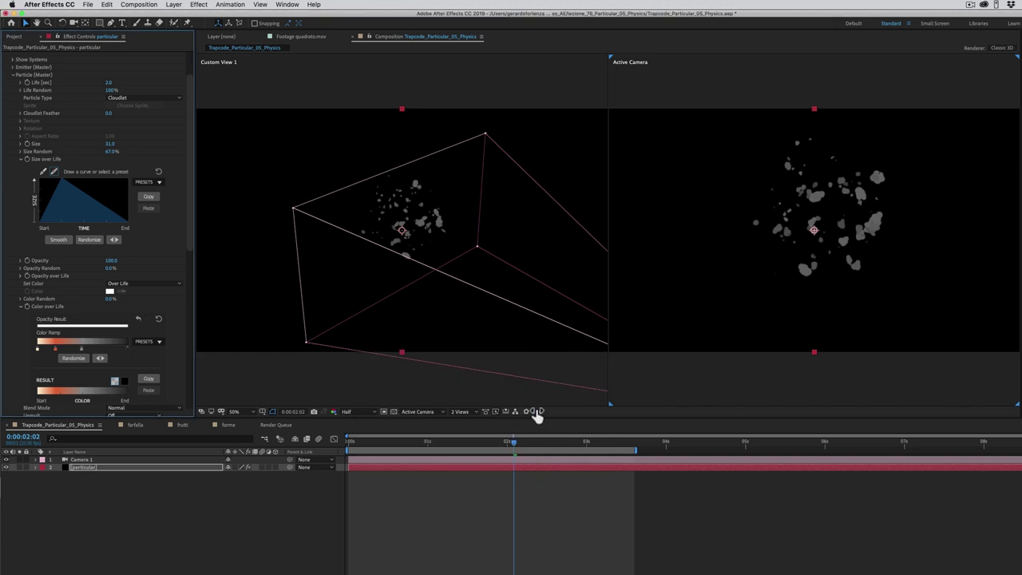
Preview the recoloured explosion, return to about 0:00:01:00, and select the particular layer.
key("space")
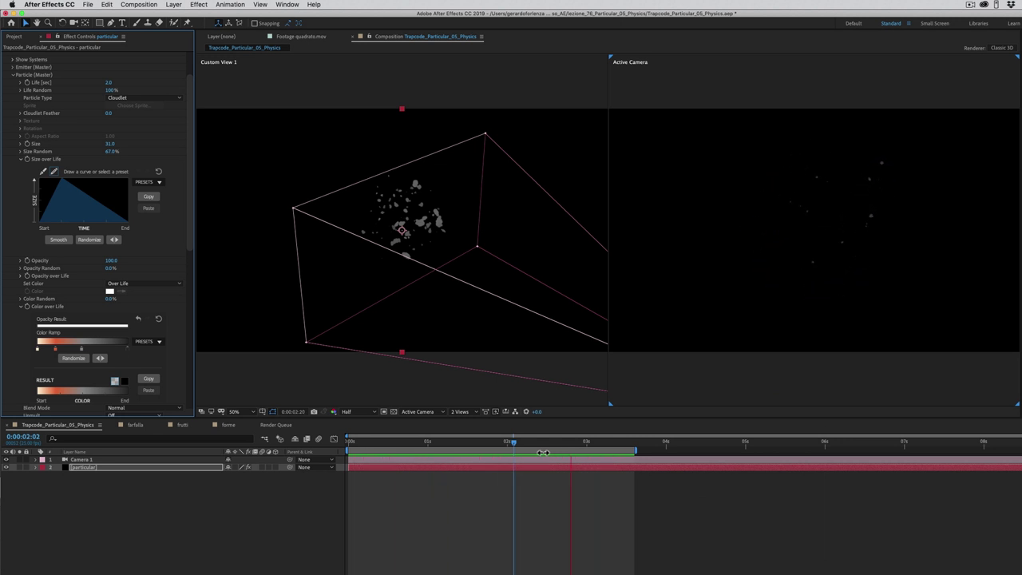
left_click_drag(477, 444, 428, 444)
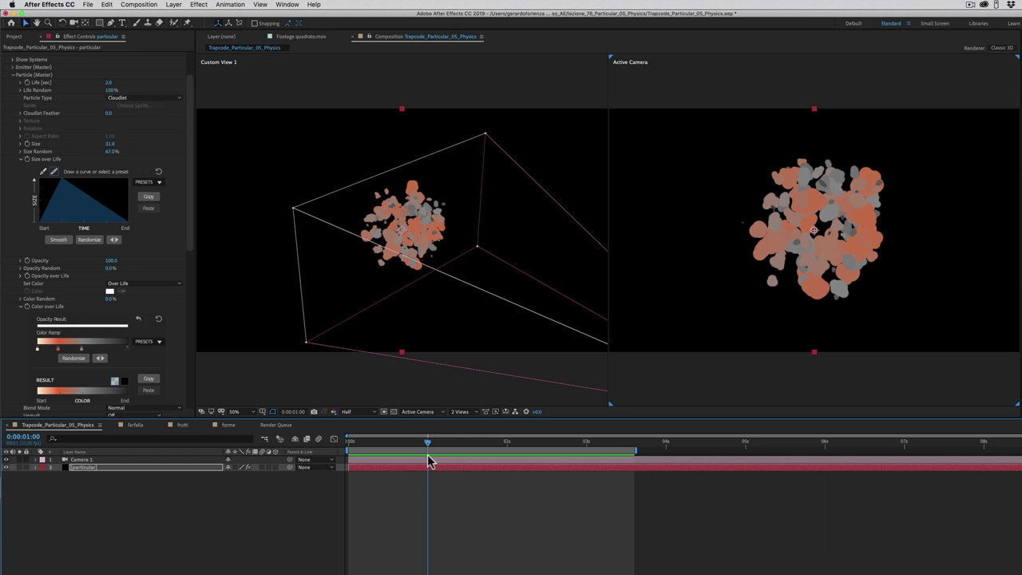
left_click(425, 469)
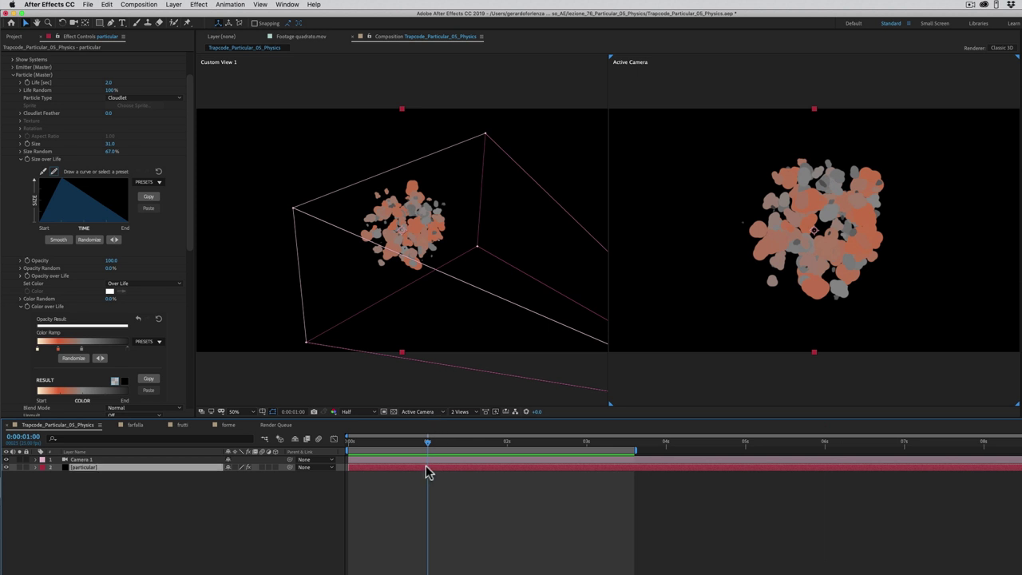
Apply Effect > Stylize > Glow to the particular layer.
left_click(199, 5)
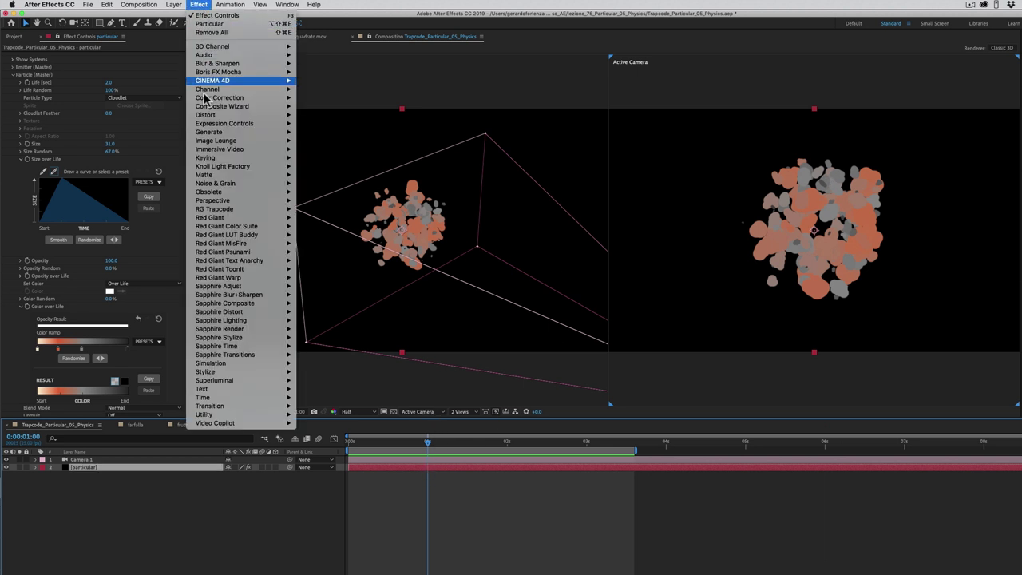
mouse_move(205, 372)
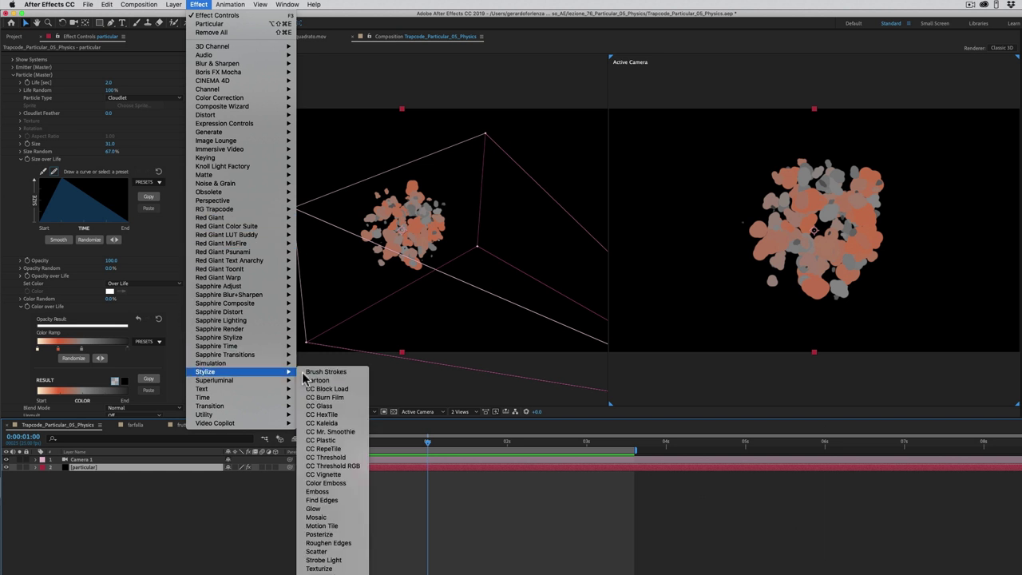
left_click(323, 510)
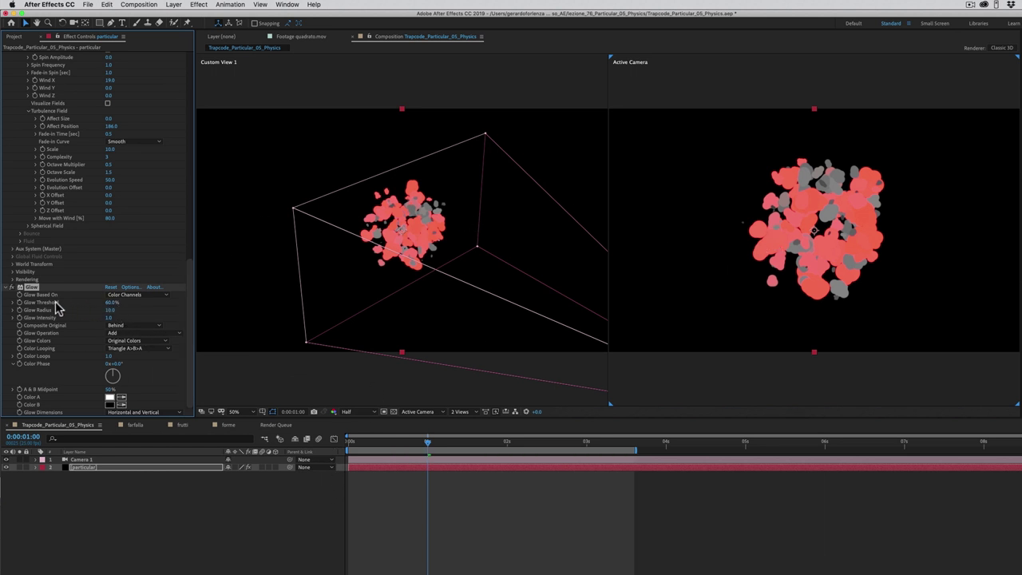
Set Glow Threshold to 44.7% and Glow Radius to 361.
left_click_drag(110, 303, 94, 308)
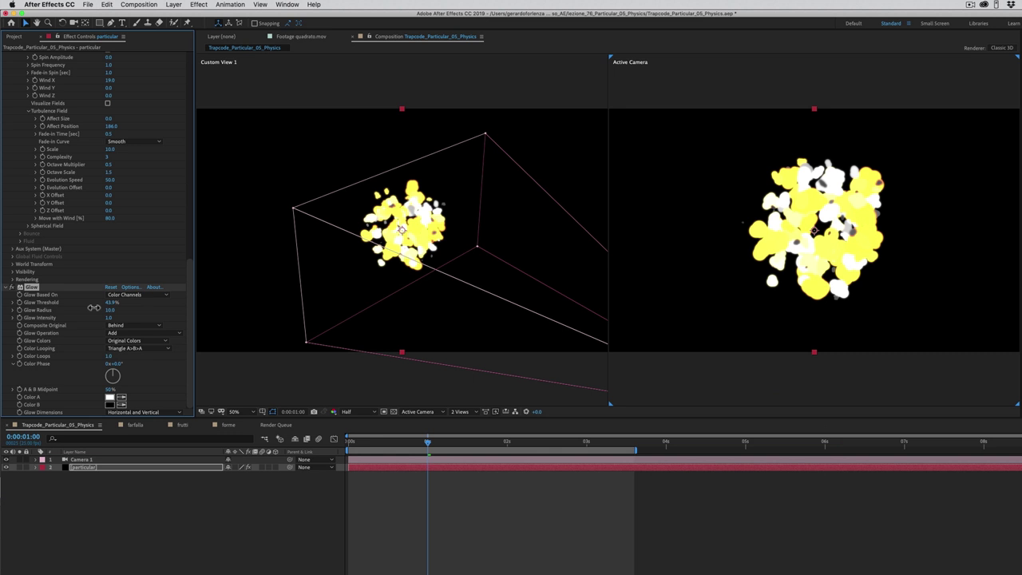
left_click_drag(94, 307, 95, 308)
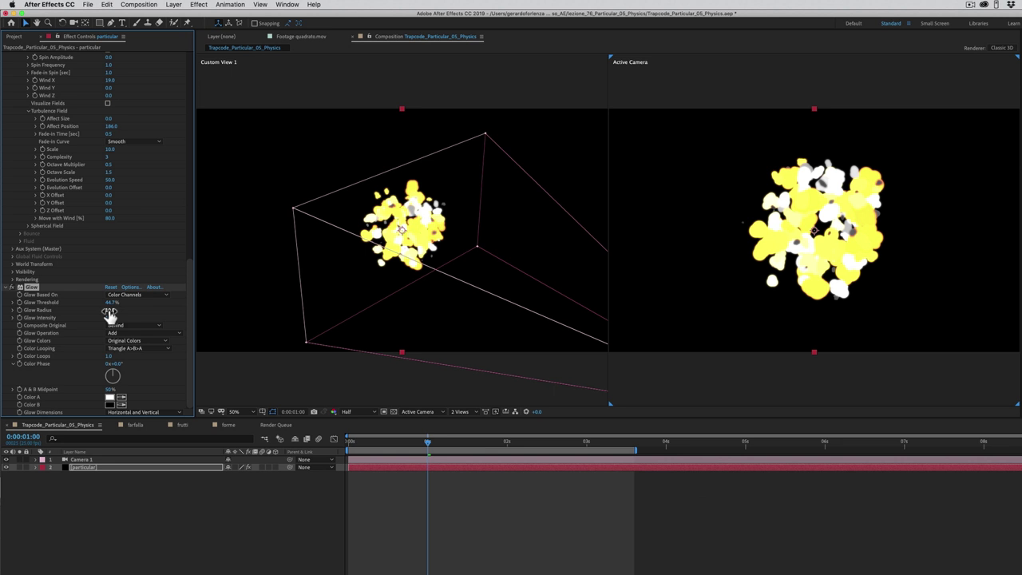
left_click_drag(109, 311, 251, 296)
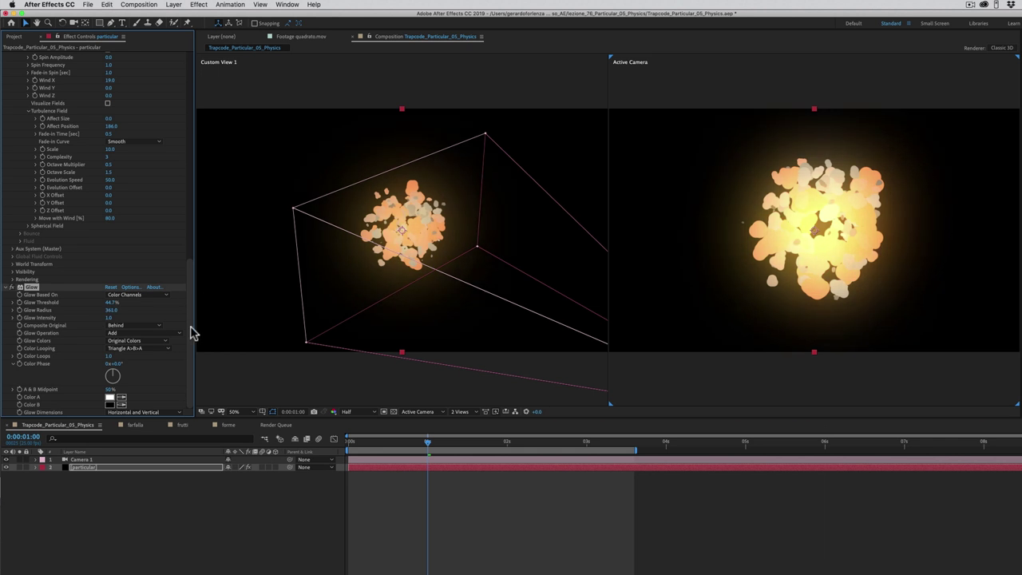
mouse_move(443, 441)
left_mouse_down()
mouse_move(398, 457)
mouse_move(508, 464)
left_mouse_up()
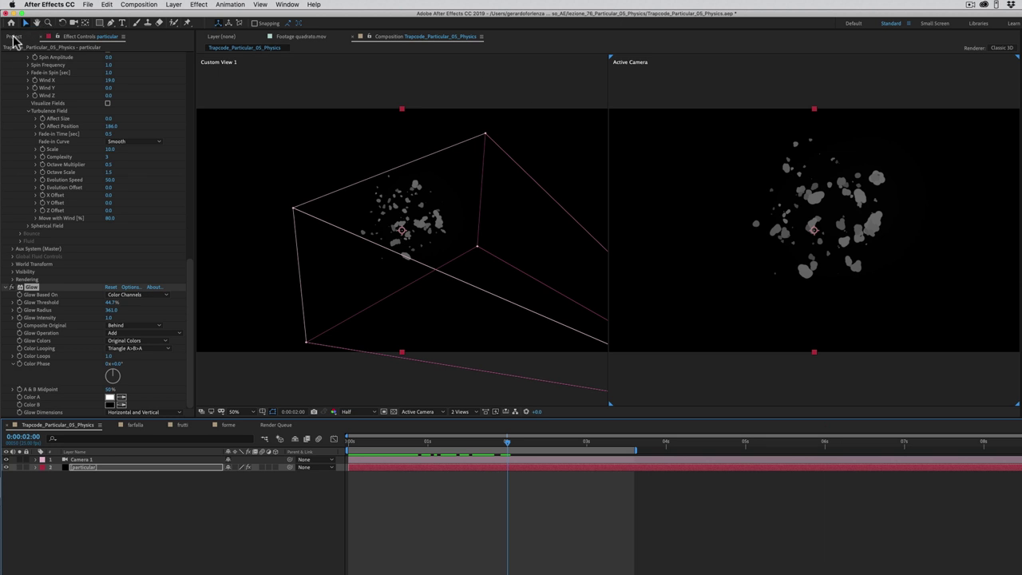
Drag pietra_[01-10].png from the Project panel into the timeline and turn off its visibility.
left_click(13, 37)
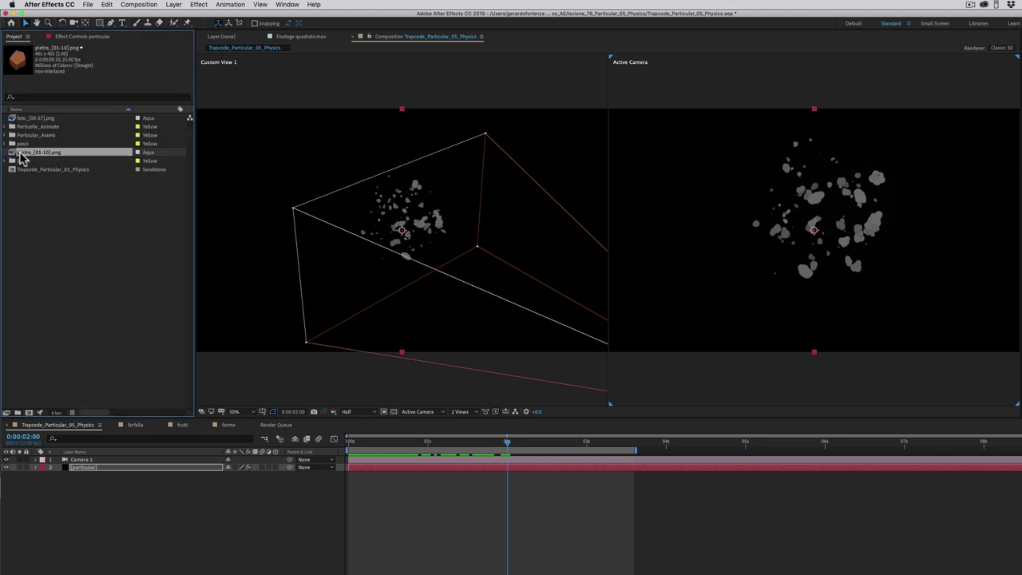
left_click_drag(80, 471, 44, 495)
left_click(354, 444)
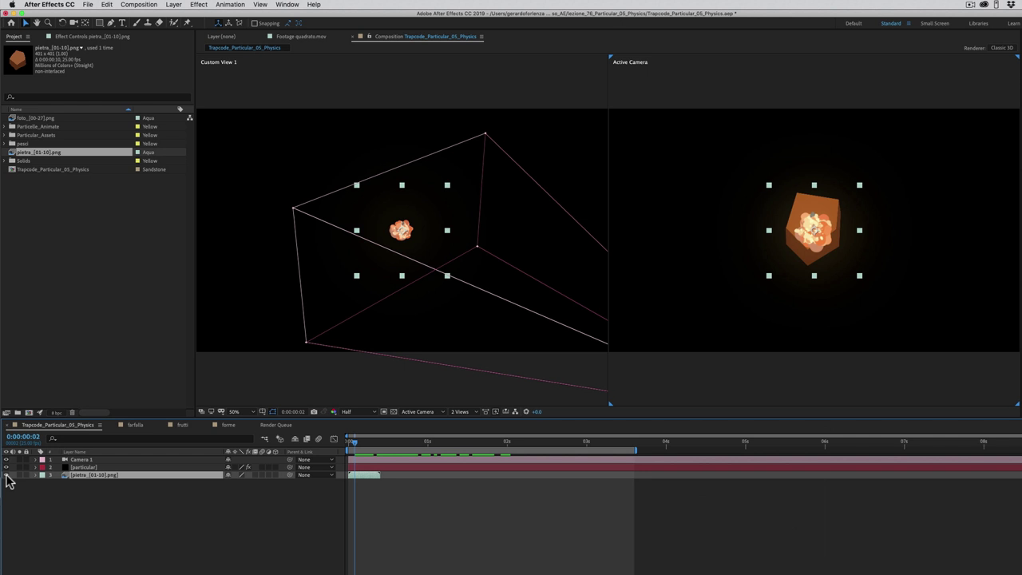
left_click(5, 476)
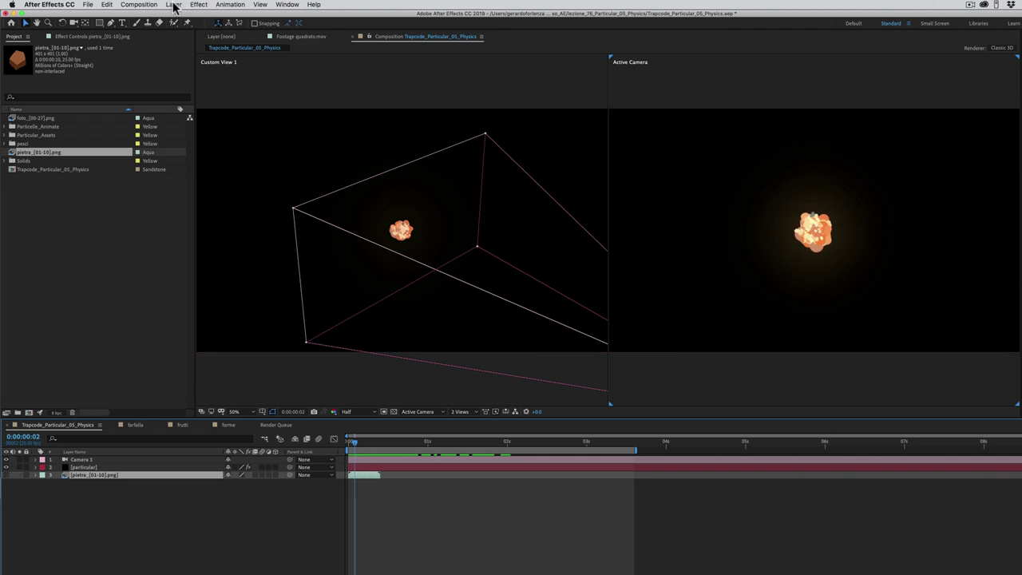
Create a new solid layer named Esplosione detriti.
left_click(173, 5)
mouse_move(178, 15)
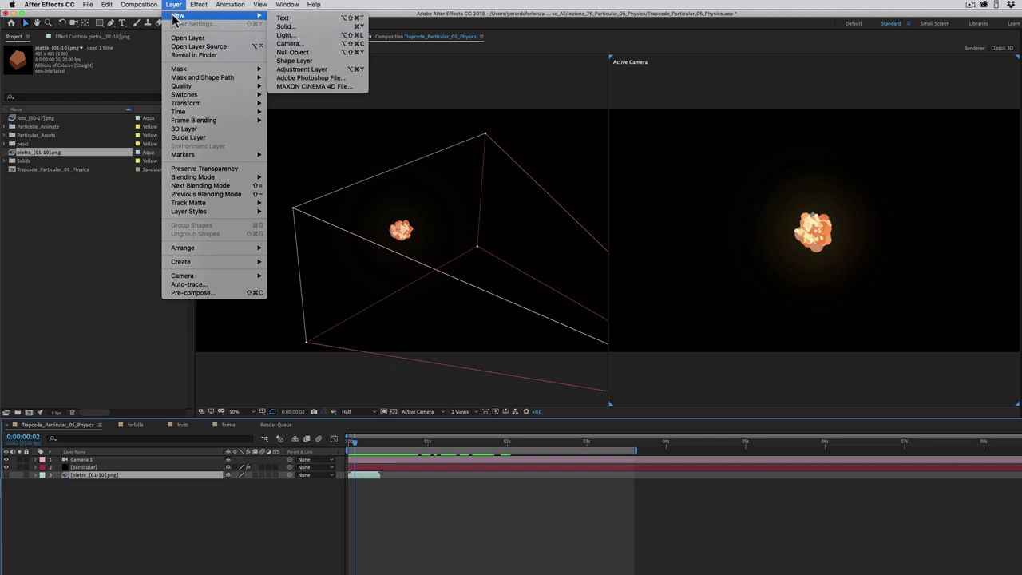
left_click(283, 27)
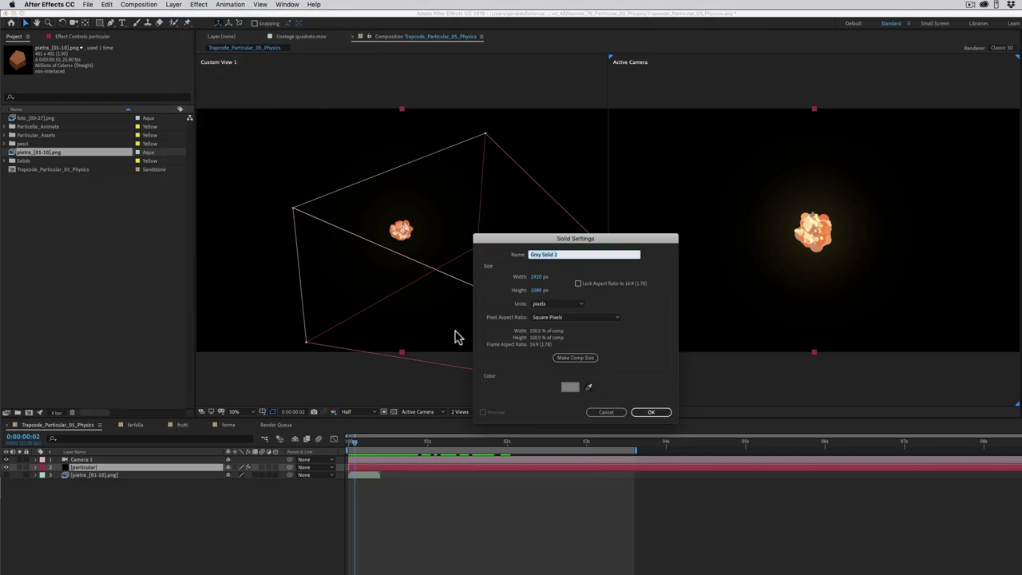
type("Esplosione detriti")
left_click(652, 414)
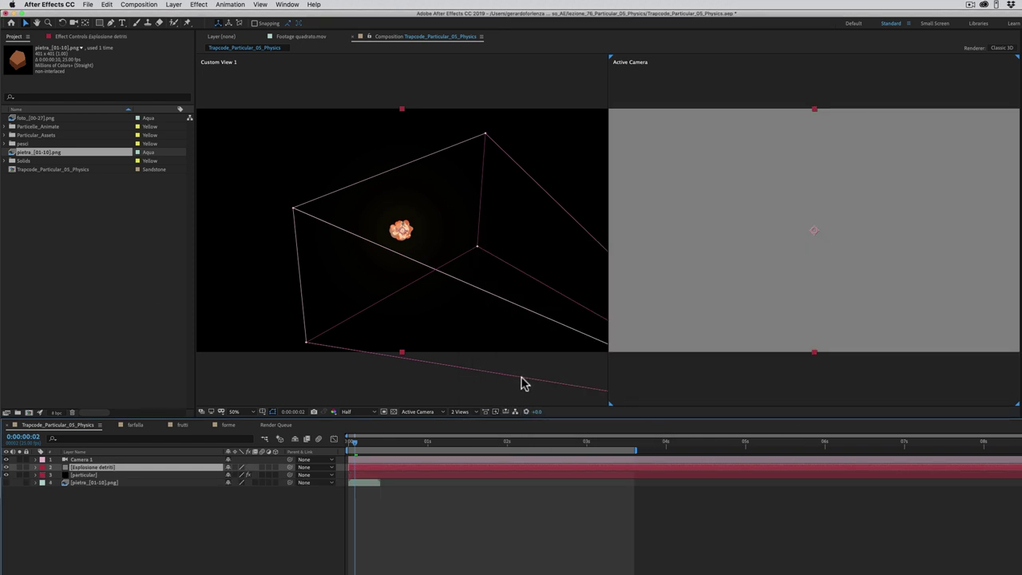
Apply RG Trapcode > Particular to the Esplosione detriti solid.
left_click(200, 5)
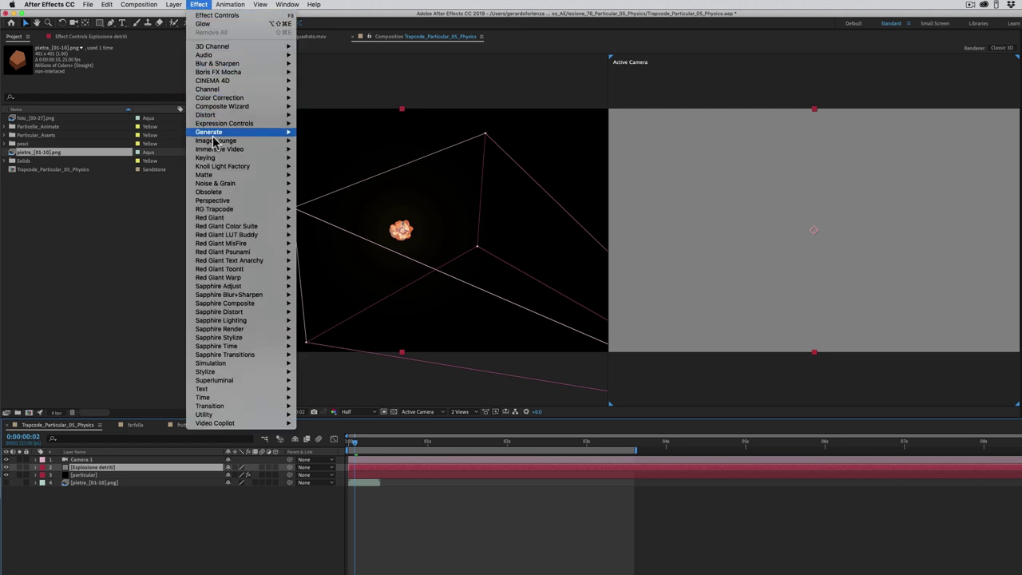
mouse_move(219, 211)
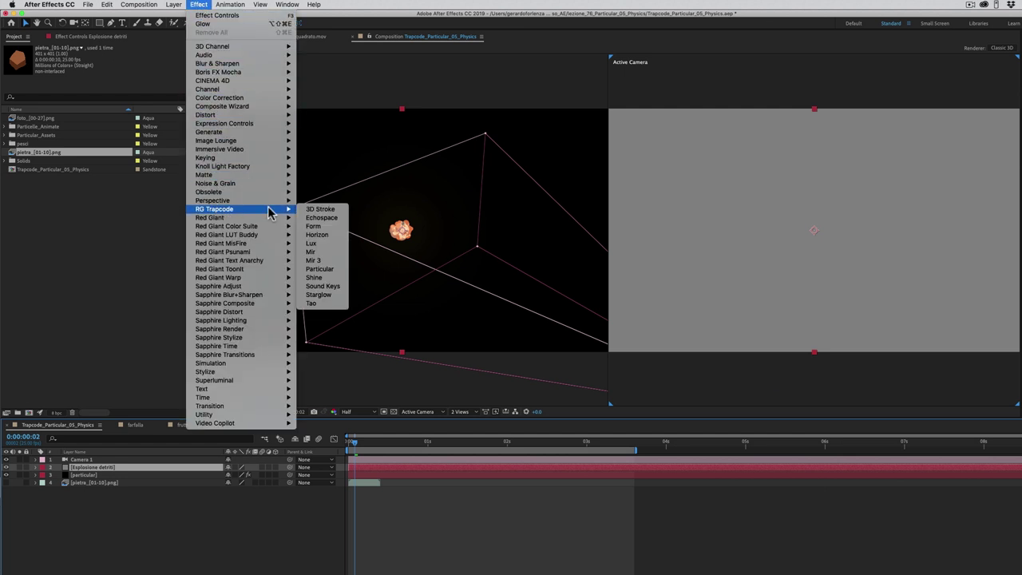
left_click(318, 272)
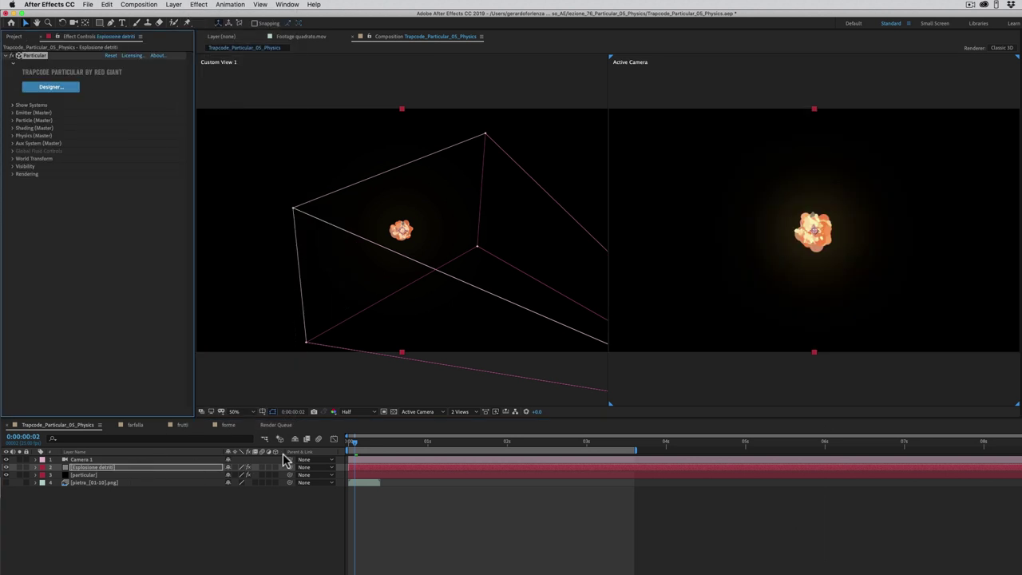
left_click_drag(352, 444, 437, 440)
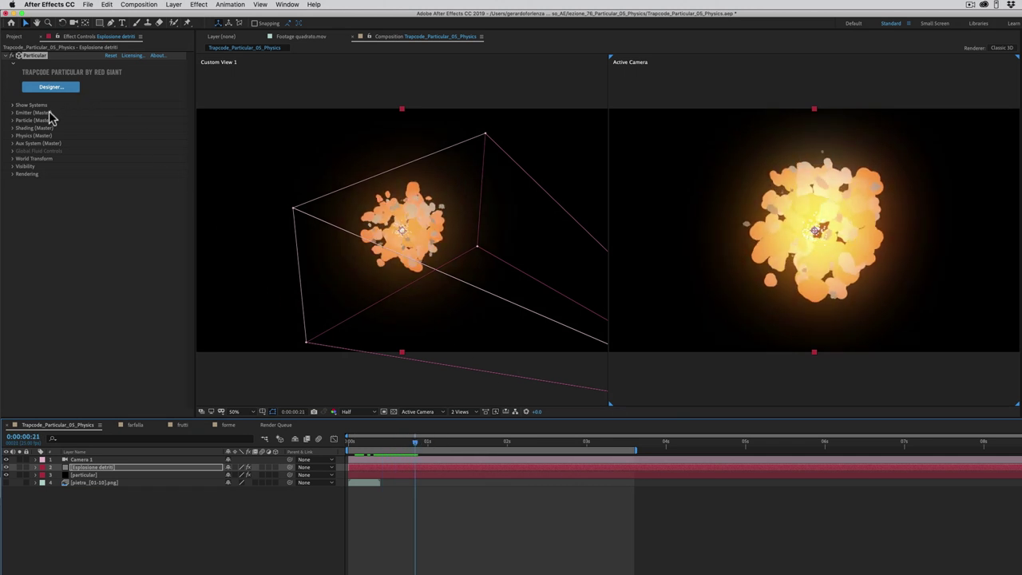
Set Particle Type to Sprite with the pietra layer as texture.
left_click(12, 121)
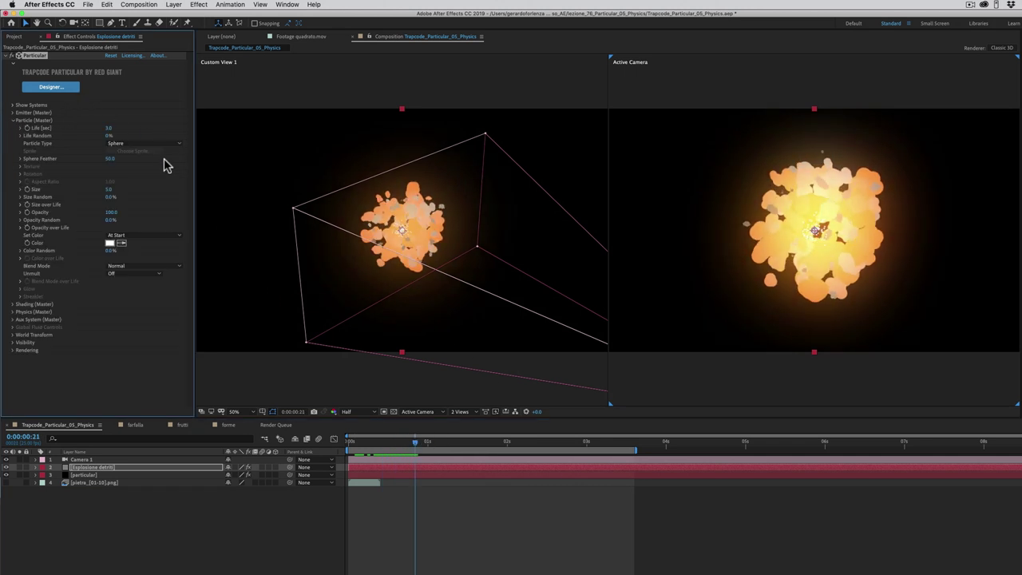
left_click(124, 148)
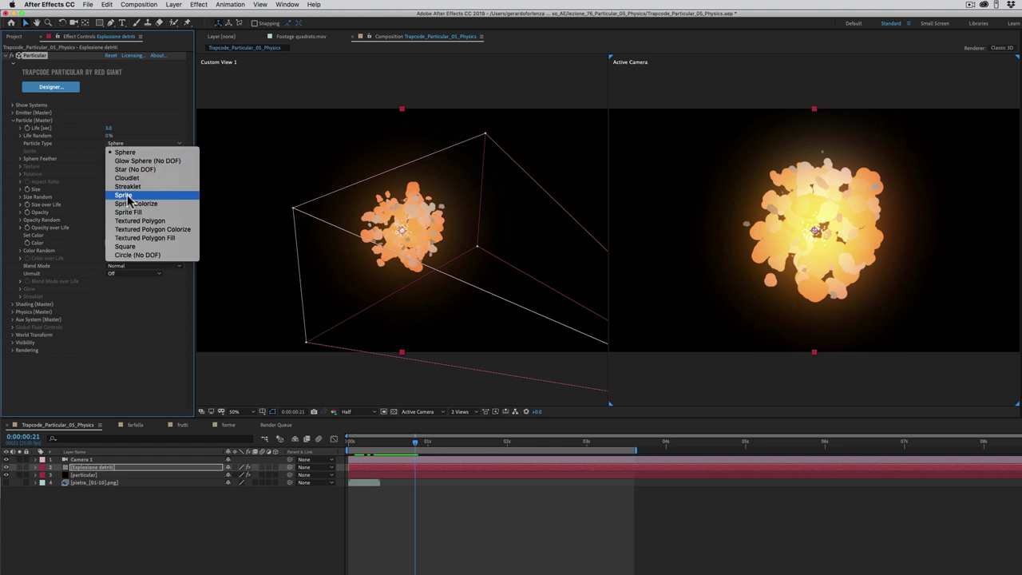
left_click(128, 196)
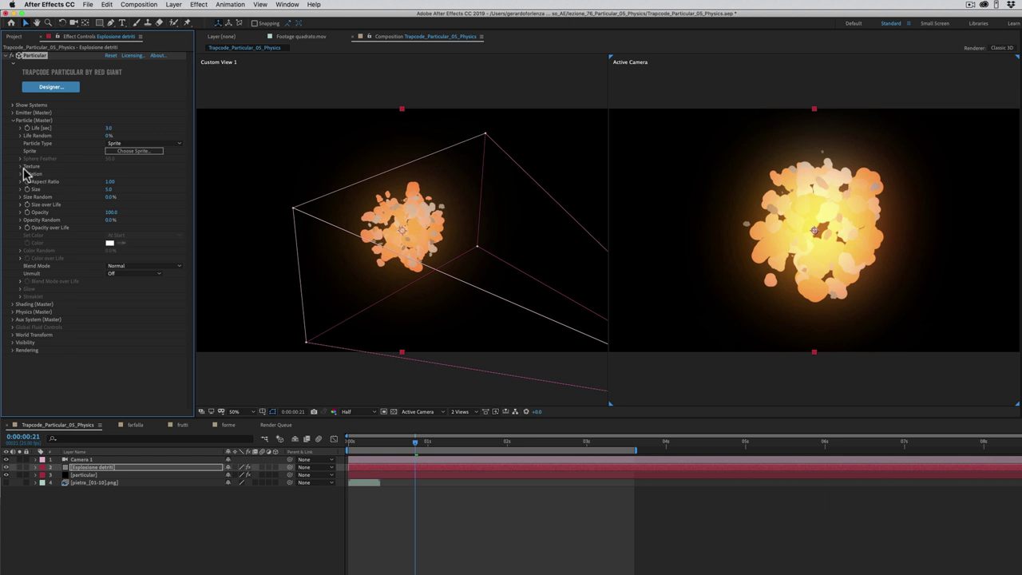
left_click(21, 167)
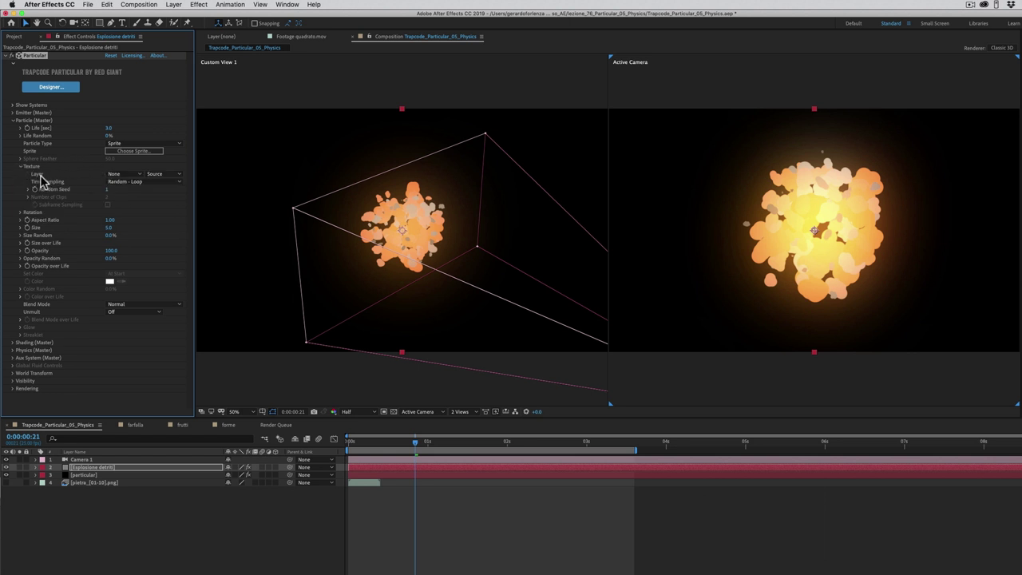
left_click(122, 175)
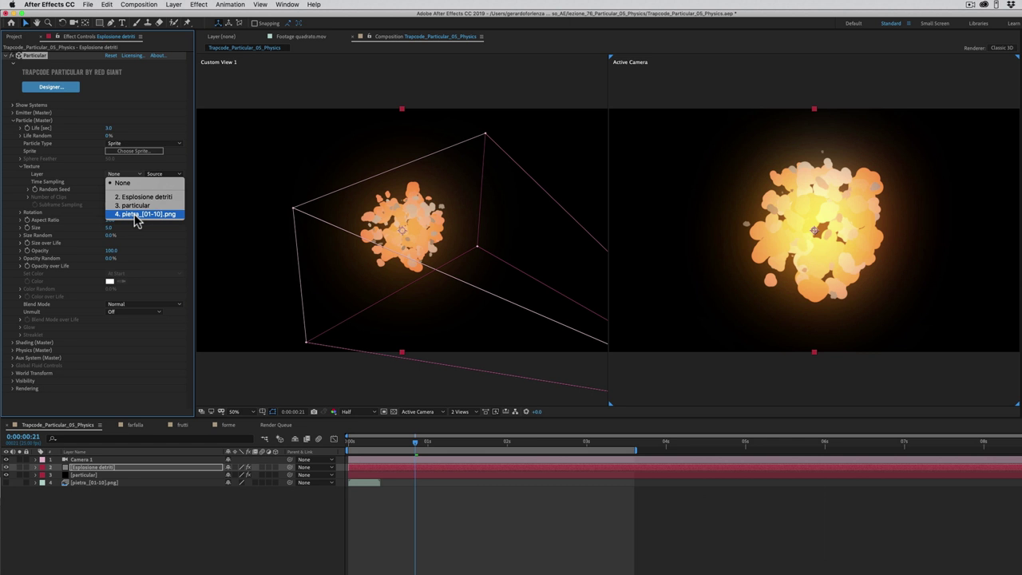
left_click(136, 216)
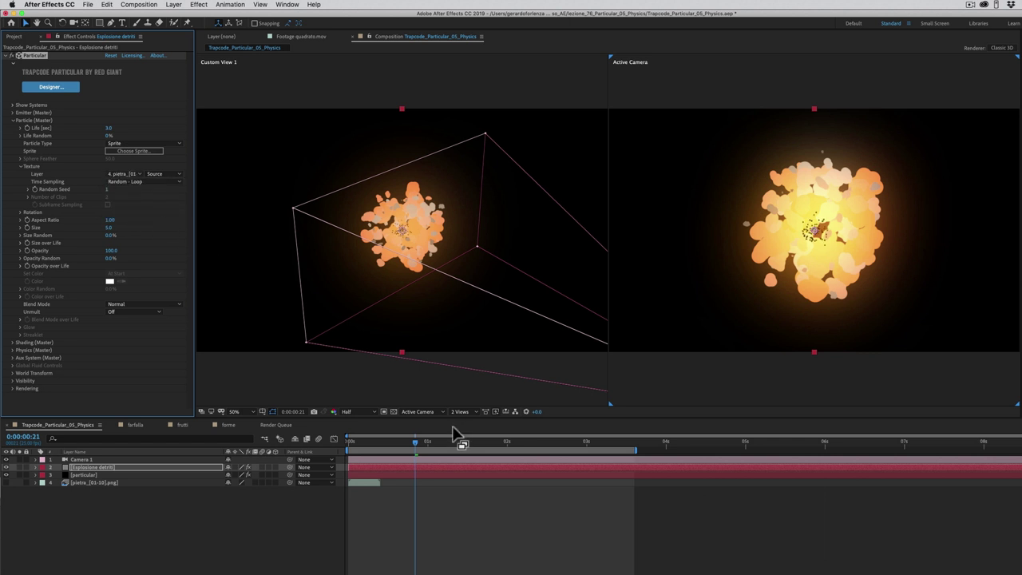
Set the stone sprite Size to 20 with Size Random 85%.
left_click(430, 443)
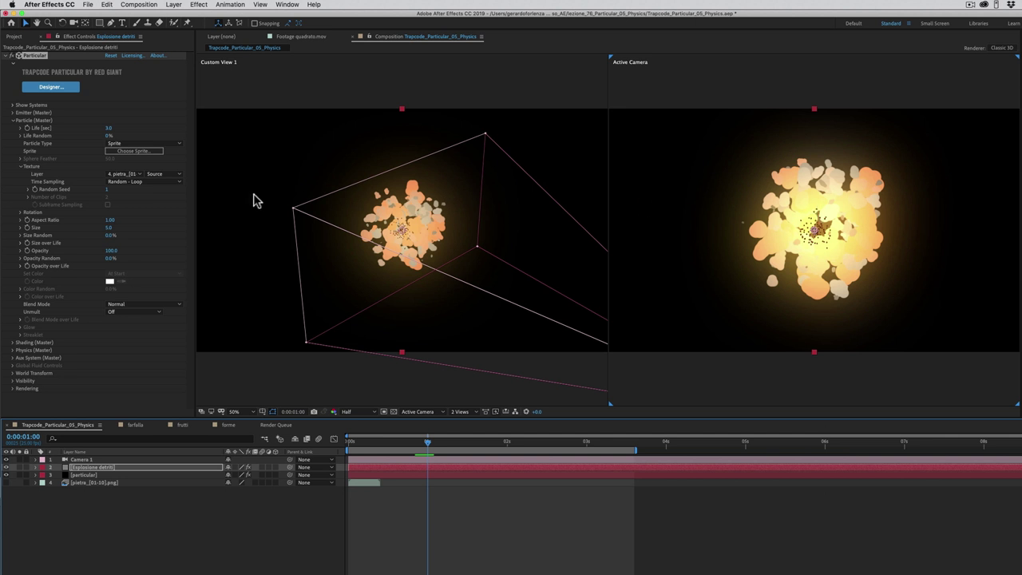
left_click(109, 228)
left_click_drag(113, 229, 111, 229)
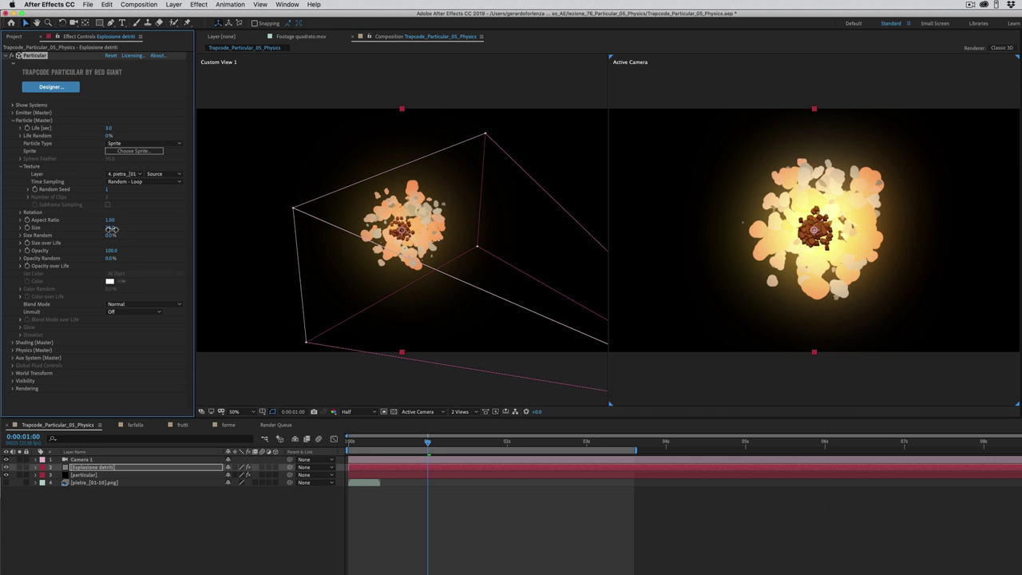
left_click_drag(109, 237, 141, 232)
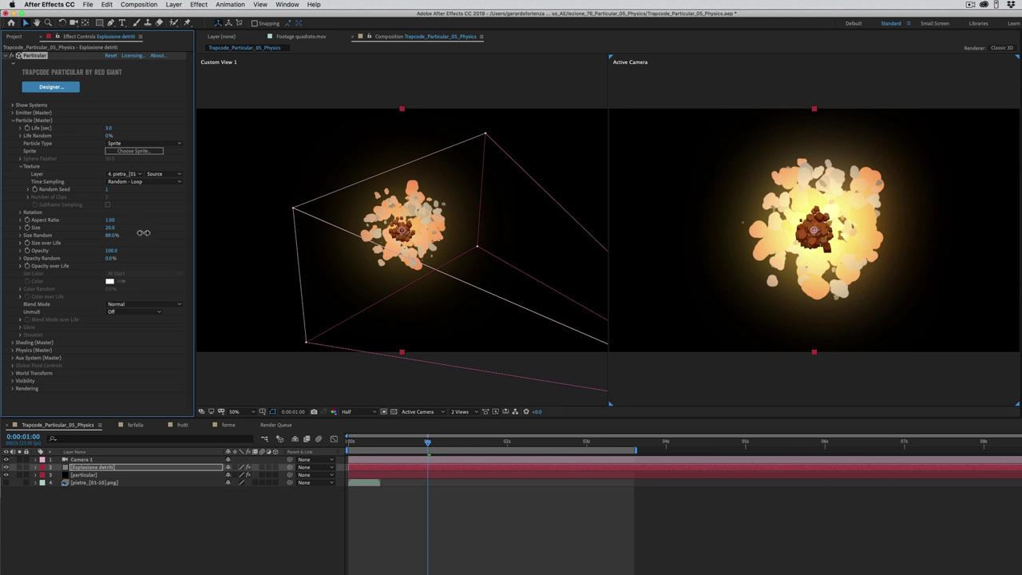
left_click_drag(430, 444, 561, 441)
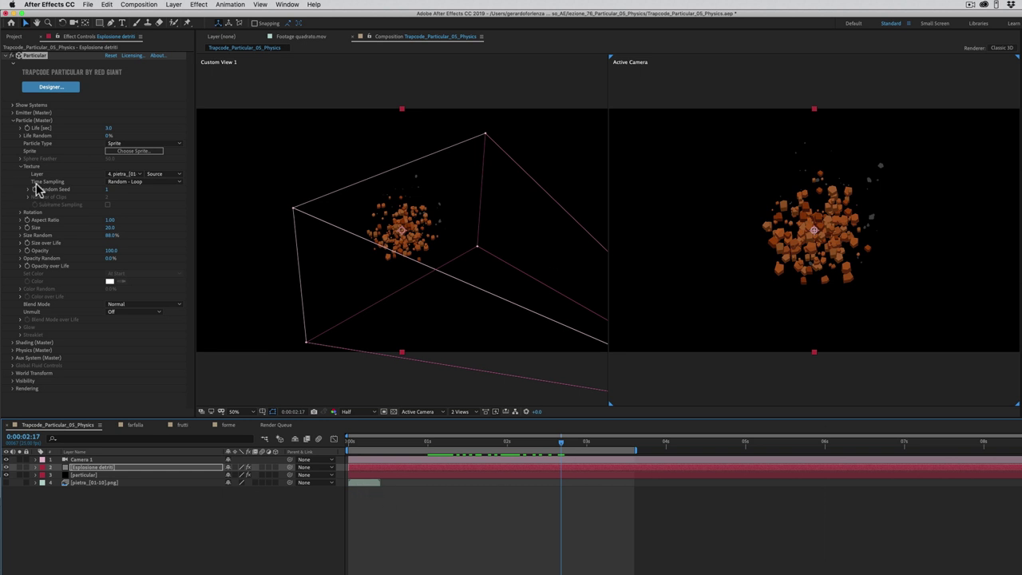
Set texture Time Sampling to Random - Still Frame.
left_click(114, 184)
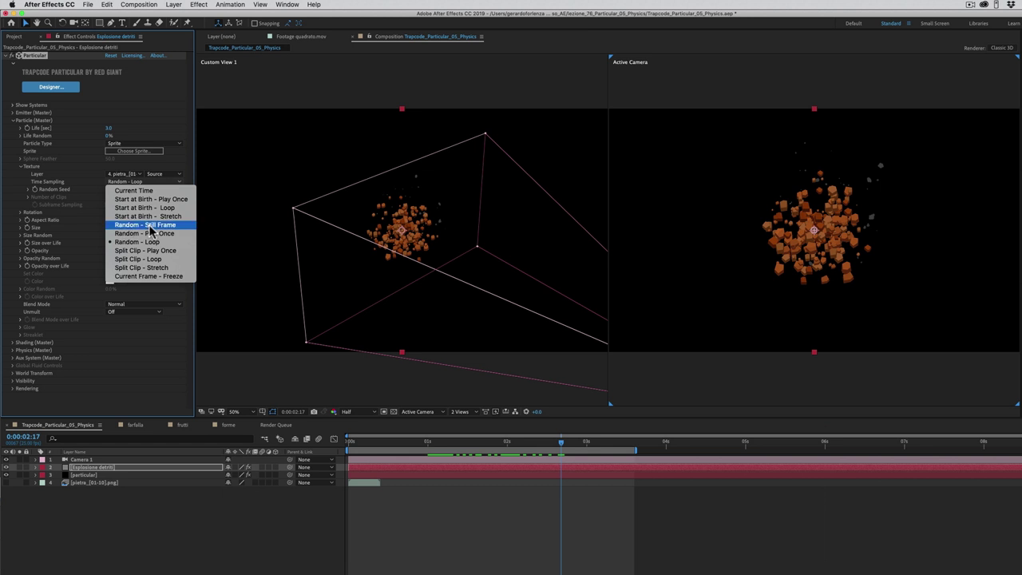
left_click(151, 225)
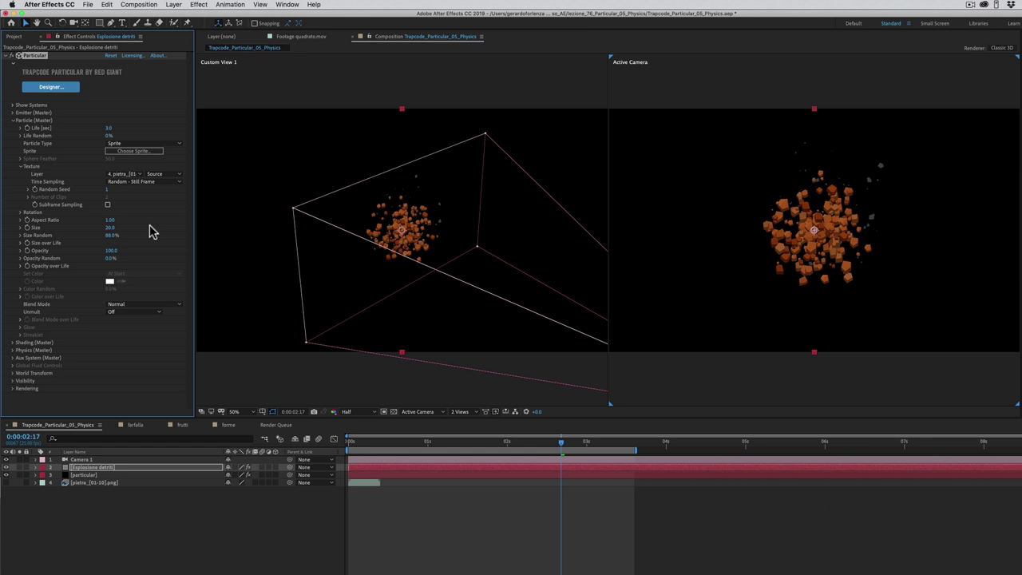
left_click_drag(559, 447, 567, 445)
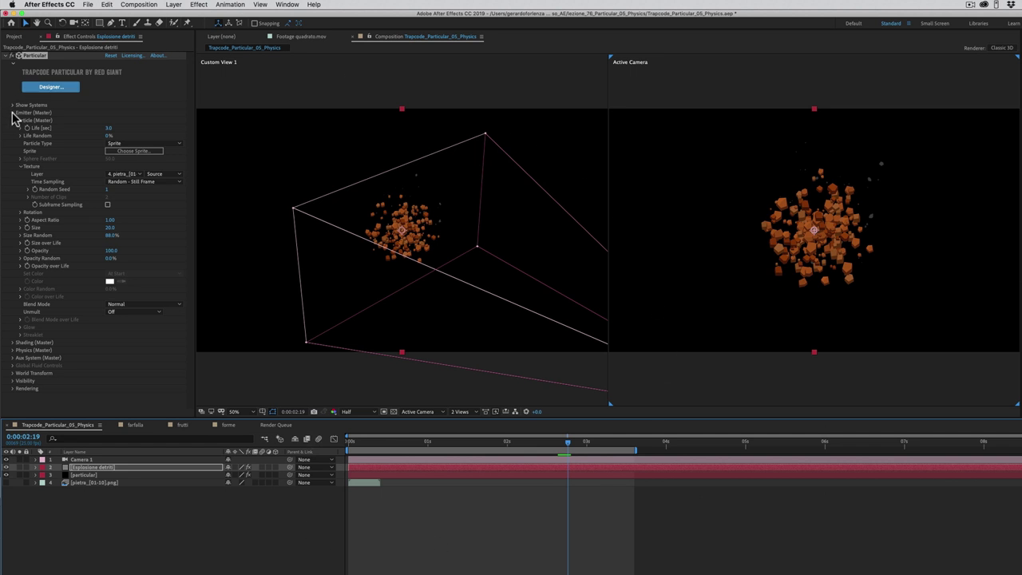
Set the emitter to Explode and raise Particles/sec to 2120.
left_click(12, 114)
left_click(130, 120)
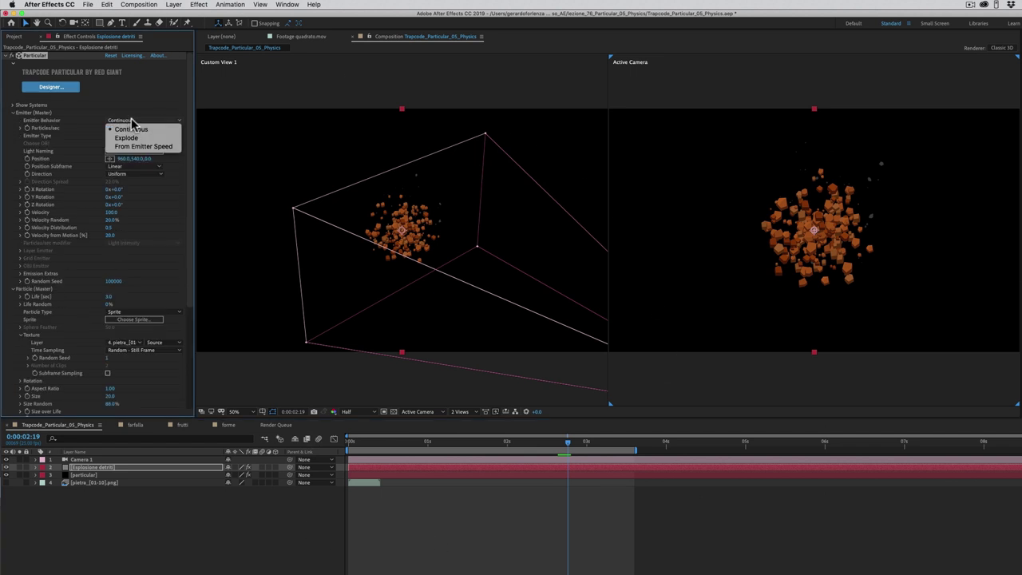
left_click(127, 139)
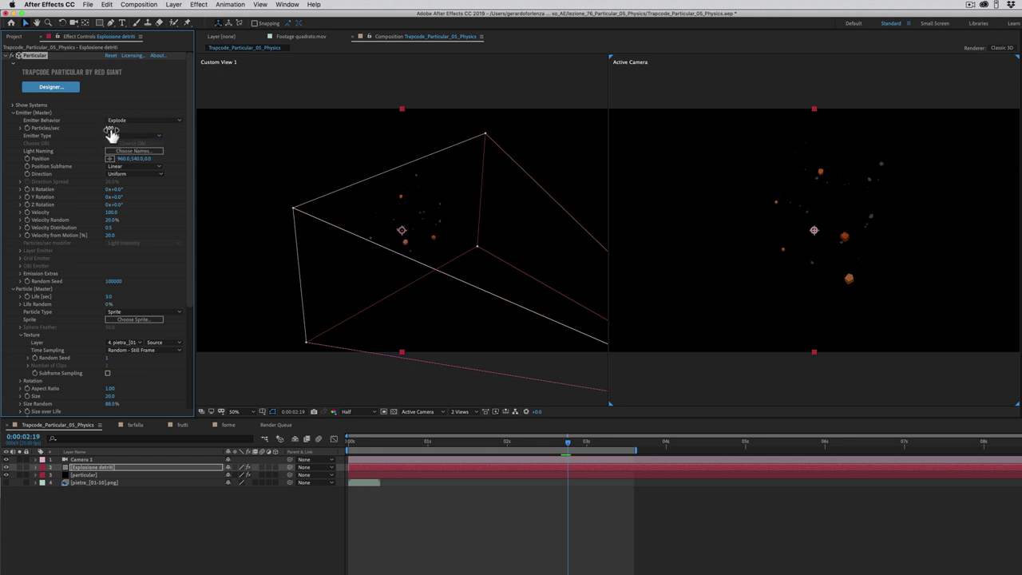
left_click_drag(127, 128, 196, 125)
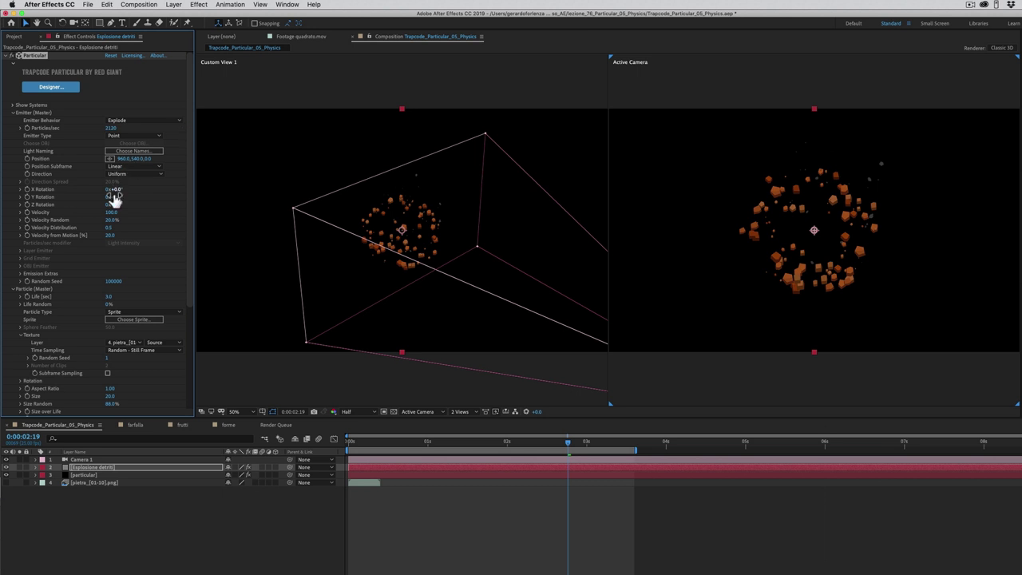
Set Velocity to 1000, Velocity Random to 81% and Life Random to 72%.
left_click_drag(112, 217, 139, 209)
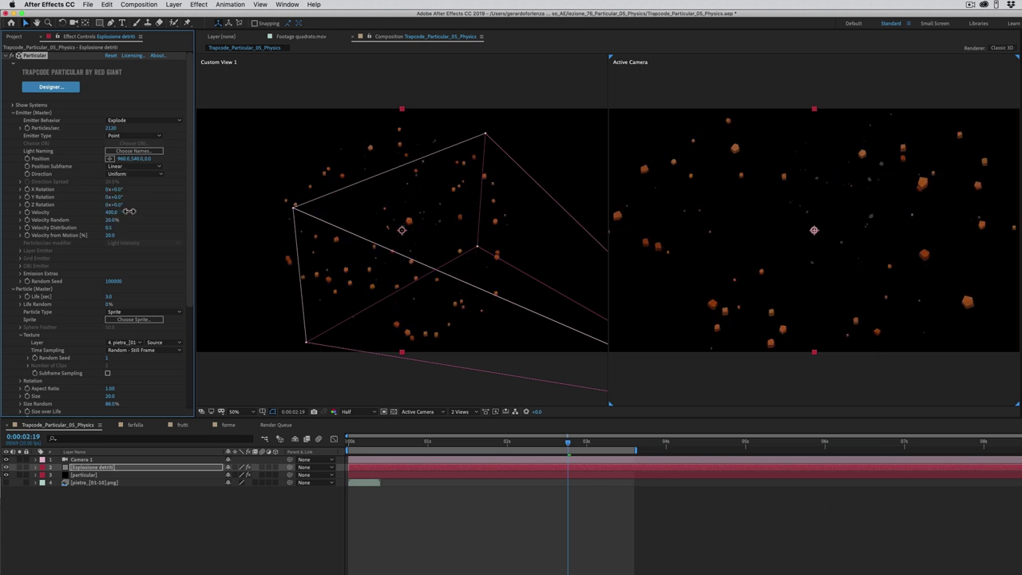
left_click_drag(139, 209, 152, 209)
left_click_drag(361, 444, 428, 444)
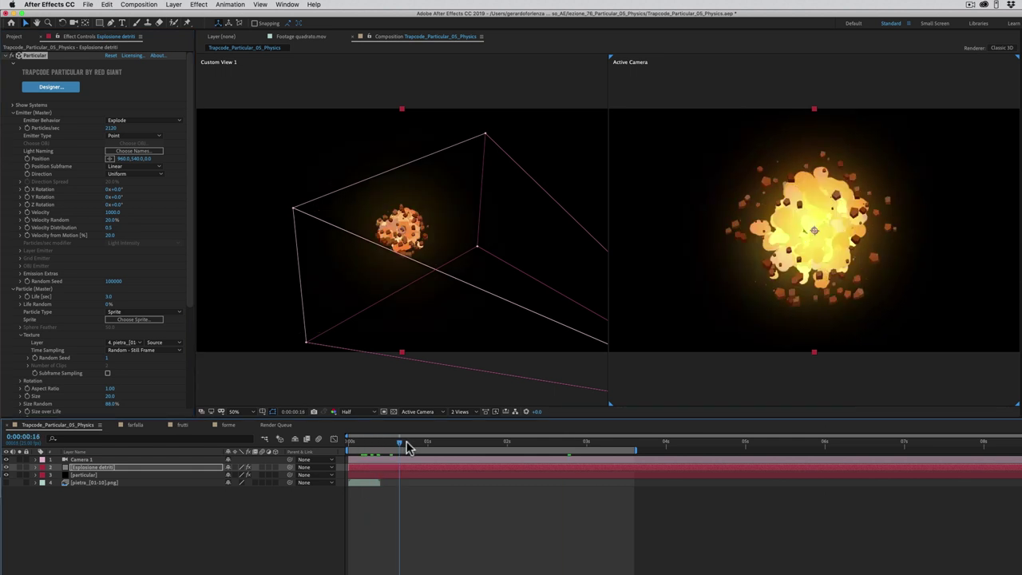
left_click_drag(113, 220, 136, 219)
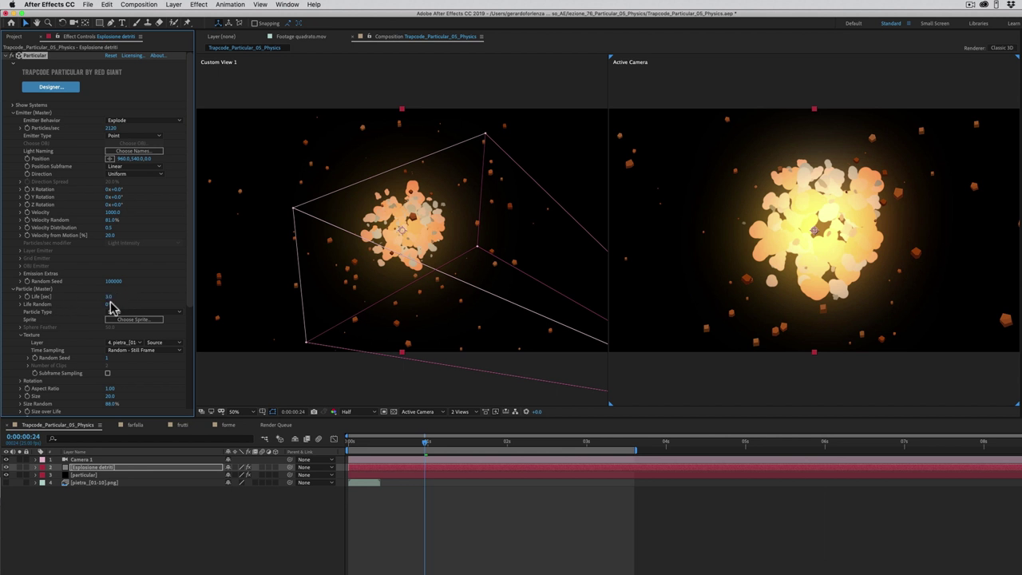
left_click_drag(126, 304, 137, 303)
scroll(45, 367, "down", 5)
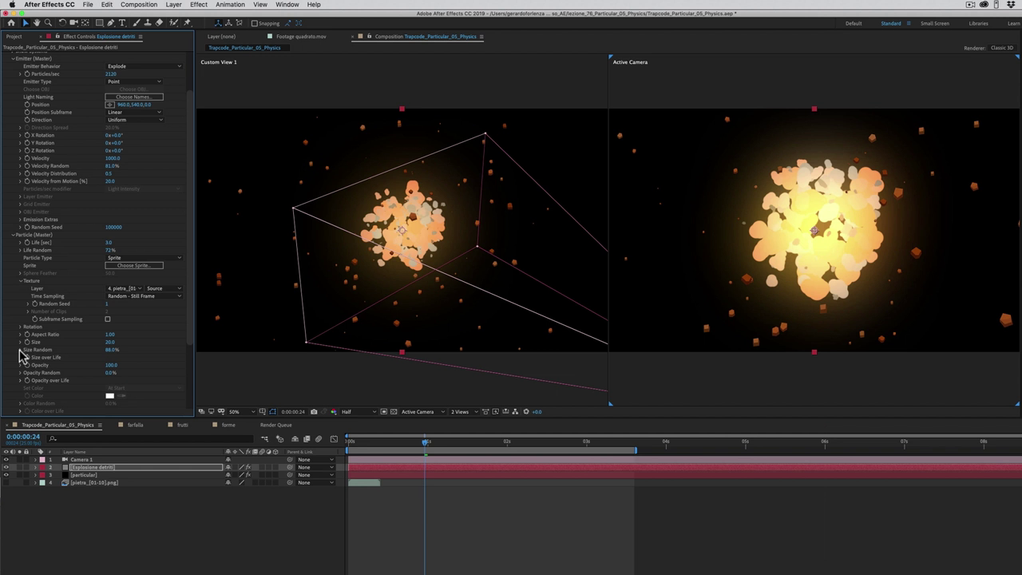
Apply the descending Size over Life preset curve to the debris stones.
left_click(21, 358)
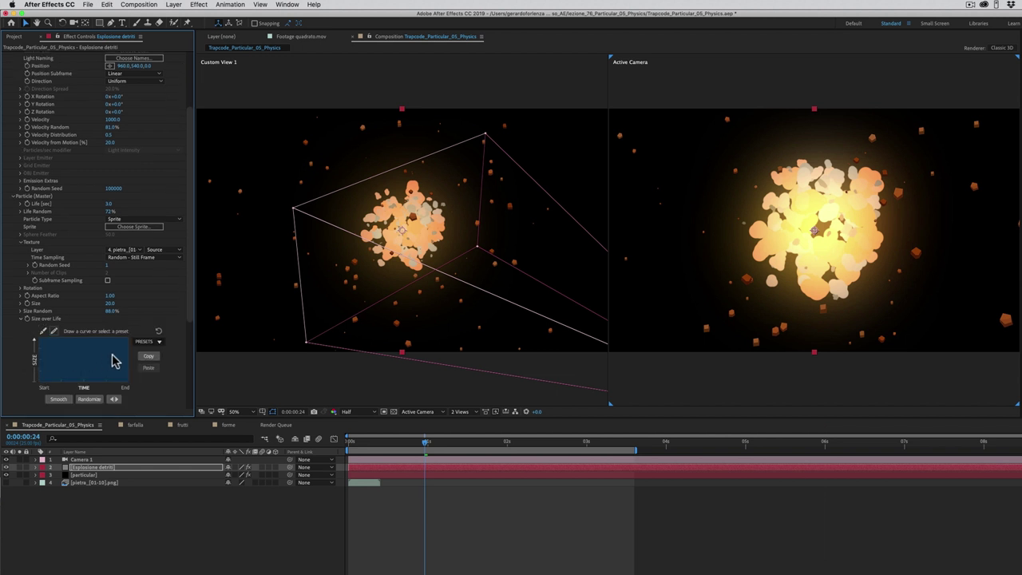
left_click(158, 344)
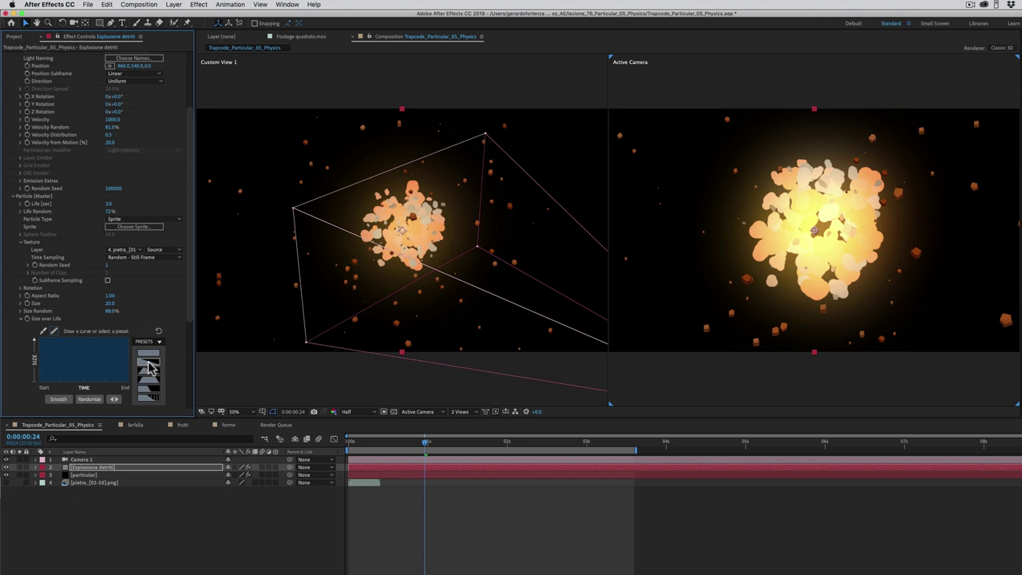
left_click(150, 367)
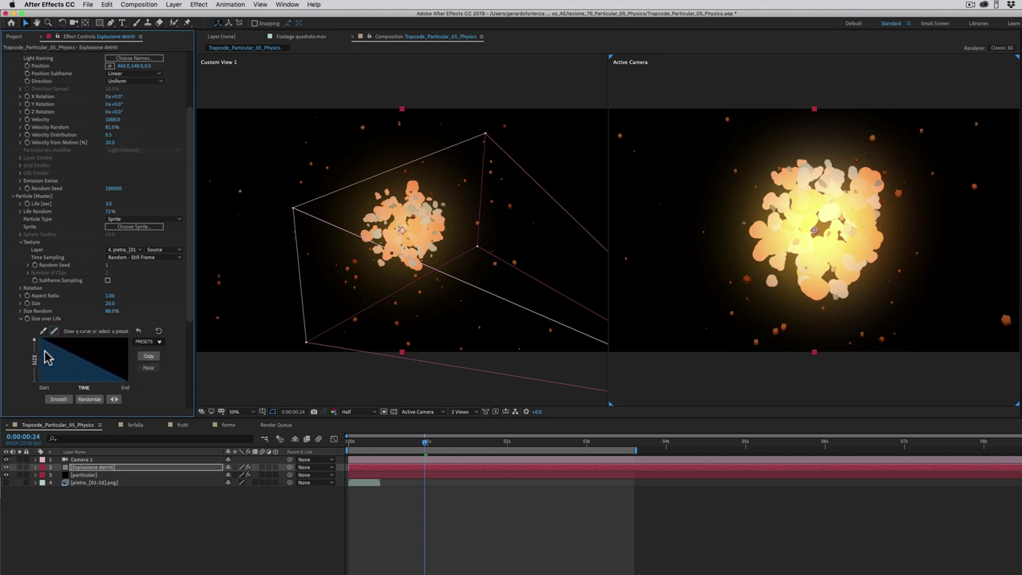
left_click_drag(355, 444, 430, 453)
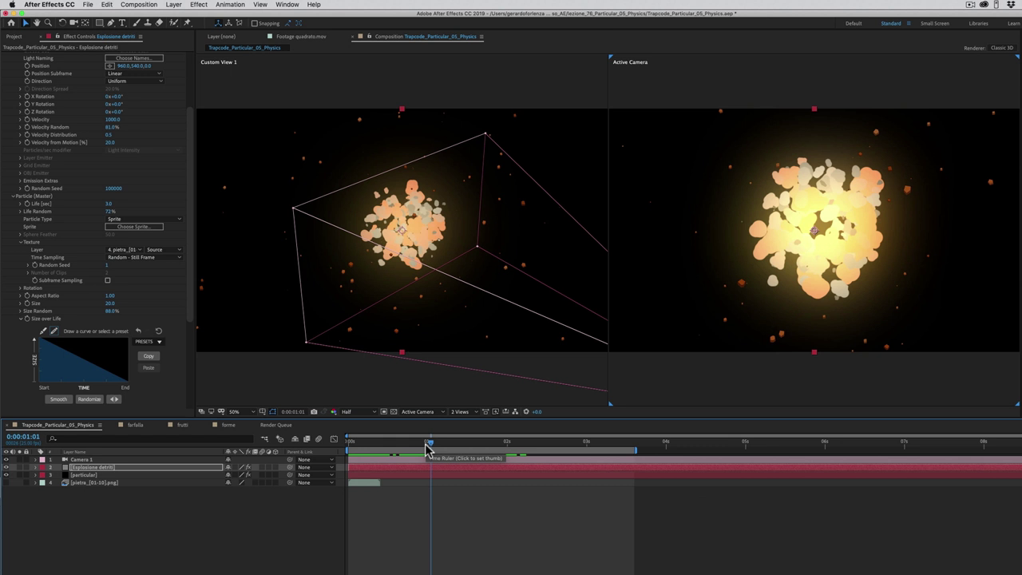
Give the debris a Gravity of 750 in Physics (Master).
left_click(14, 197)
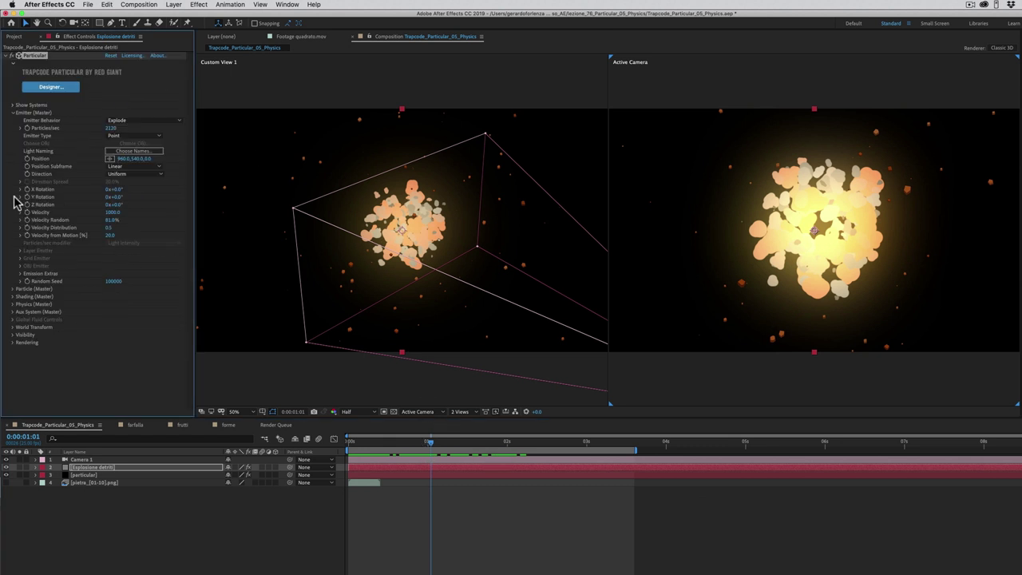
left_click(13, 304)
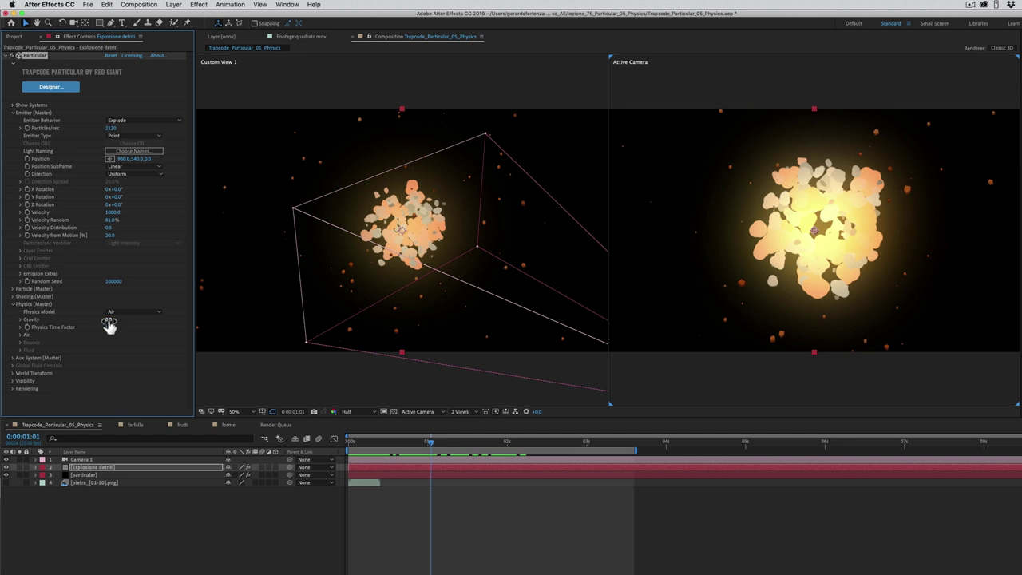
left_click_drag(108, 325, 131, 316)
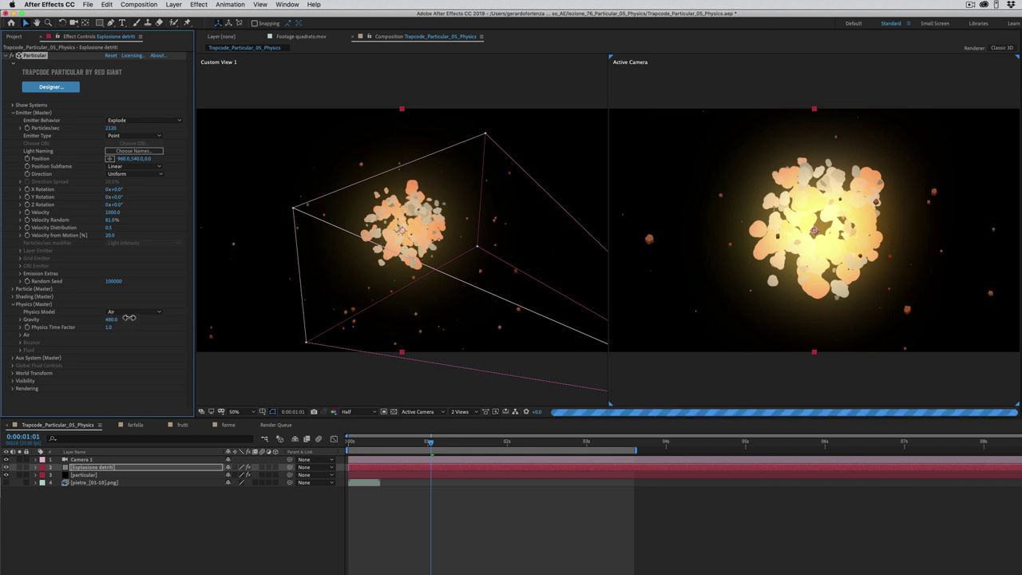
left_click_drag(131, 316, 141, 313)
mouse_move(392, 440)
left_mouse_down()
mouse_move(363, 444)
mouse_move(490, 453)
mouse_move(429, 445)
left_mouse_up()
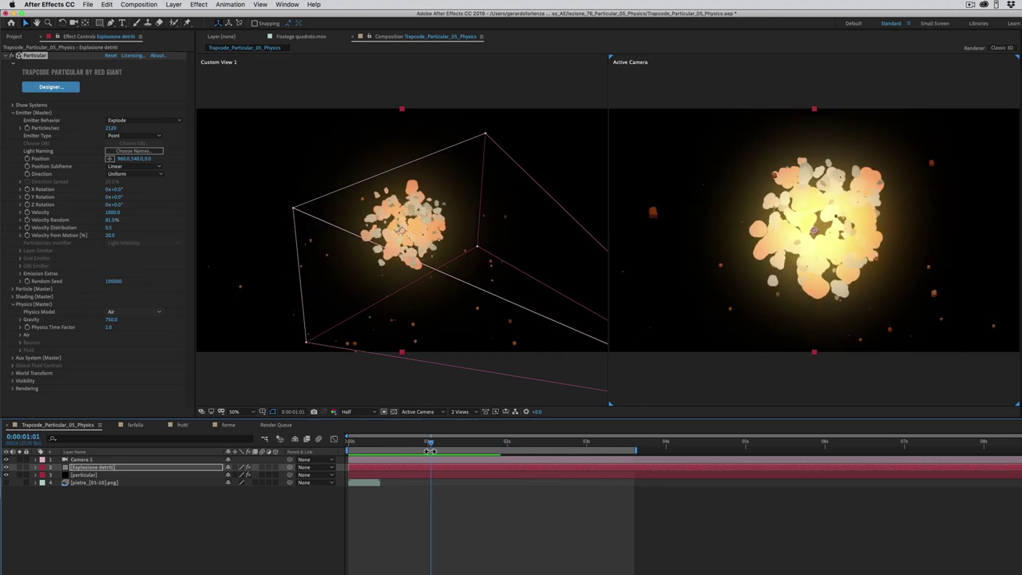
Keep Air Resistance at 1.0, set Physics Time Factor to 1.3, and preview.
left_click(21, 335)
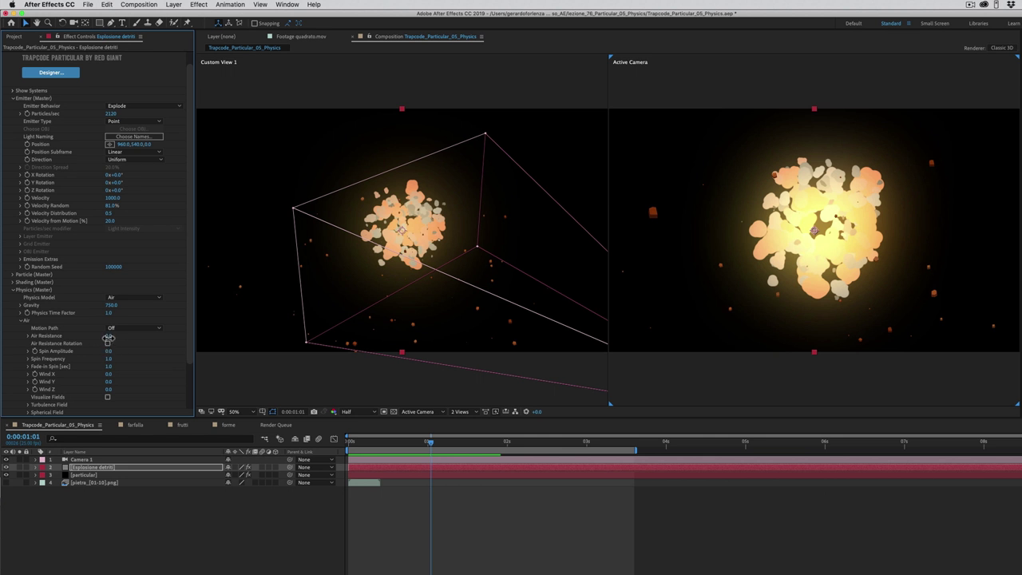
left_click_drag(111, 339, 113, 338)
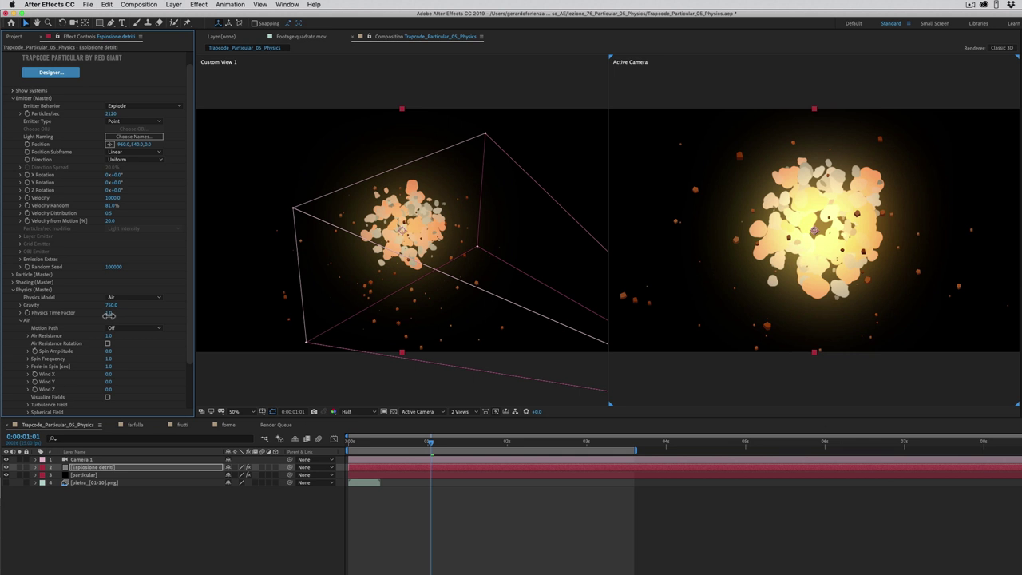
left_click_drag(110, 316, 111, 316)
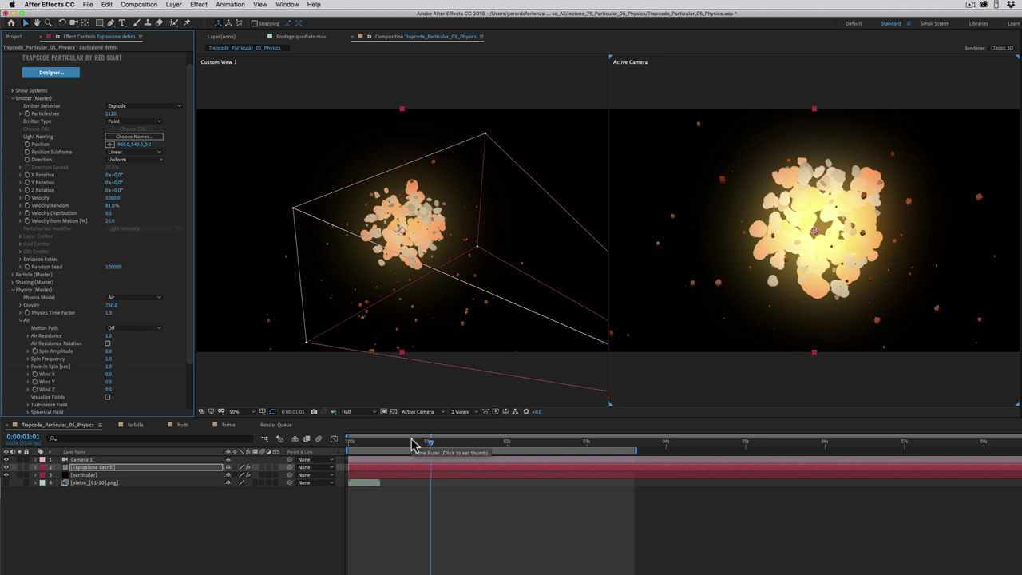
key("space")
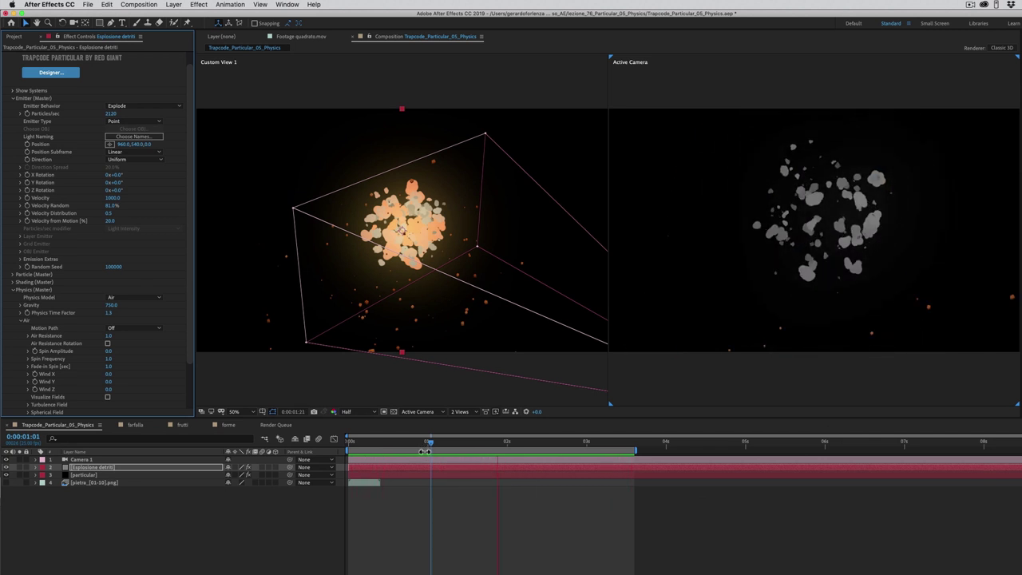
left_click_drag(428, 445, 368, 446)
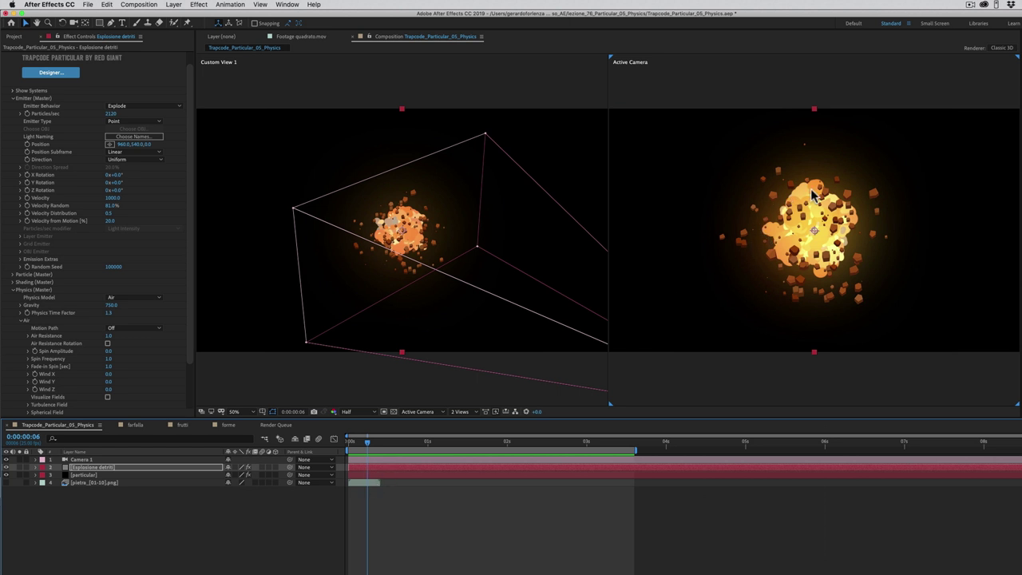
Duplicate the Esplosione detriti layer and move the copy below the particular layer.
left_click(372, 468)
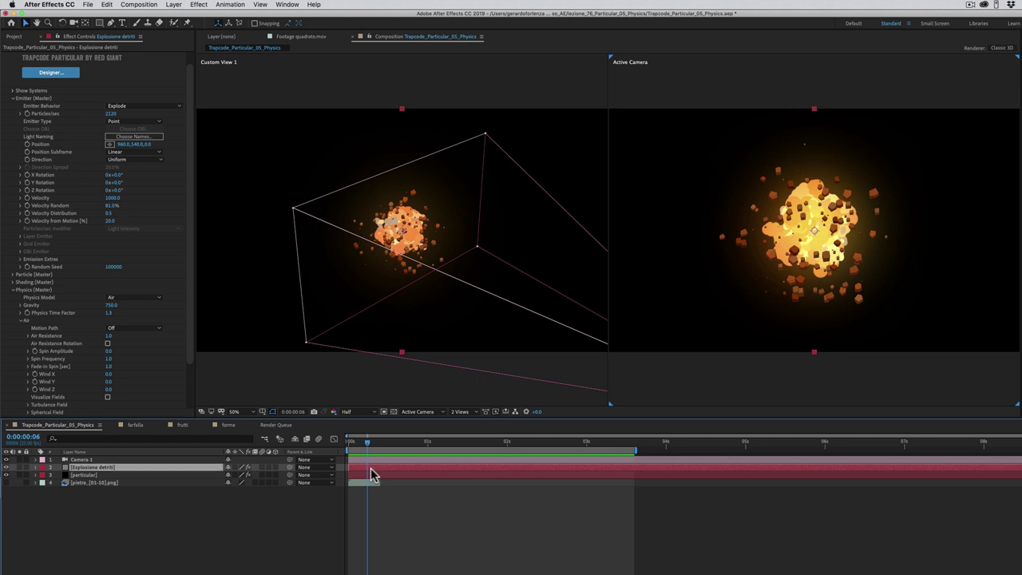
key("super+d")
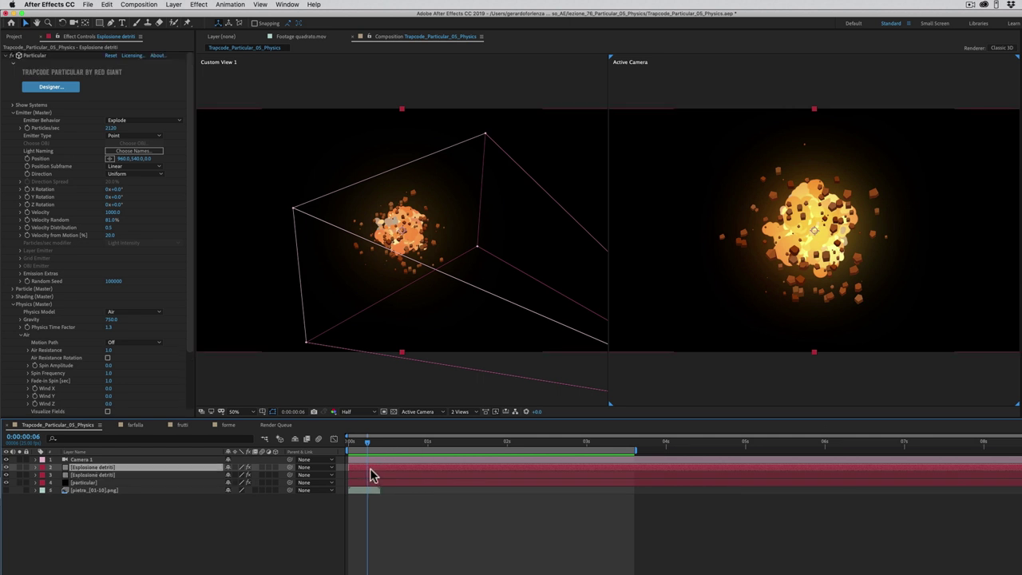
left_click_drag(157, 477, 156, 488)
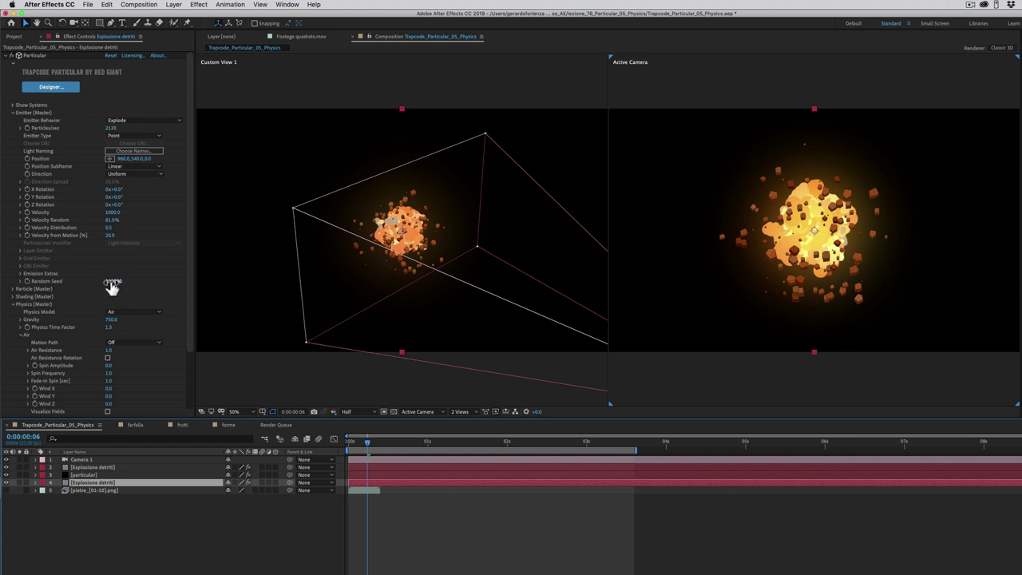
On the copy, set Random Seed to 100370 and particle Size to 11, then preview.
left_click(113, 285)
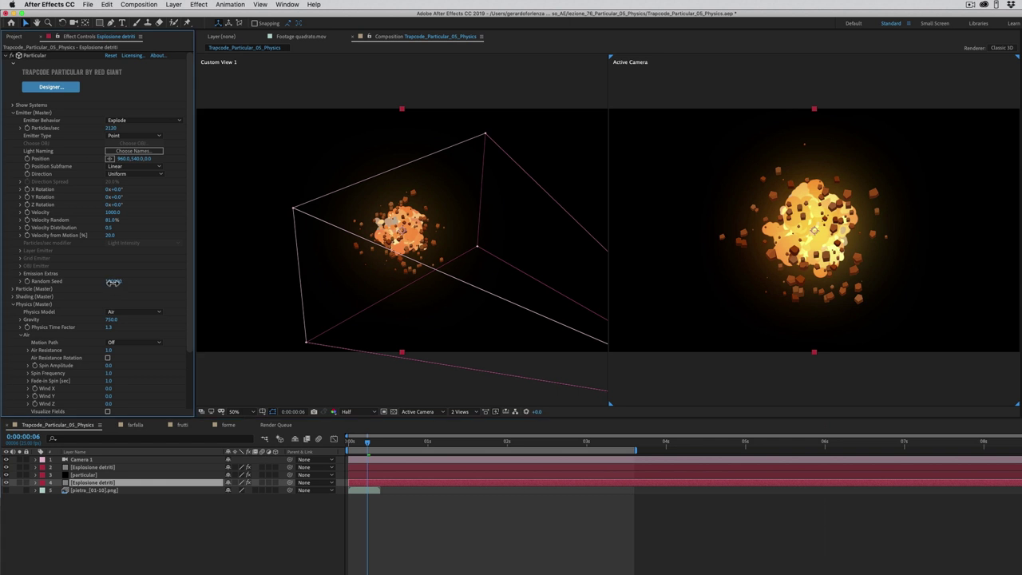
left_click_drag(113, 282, 126, 281)
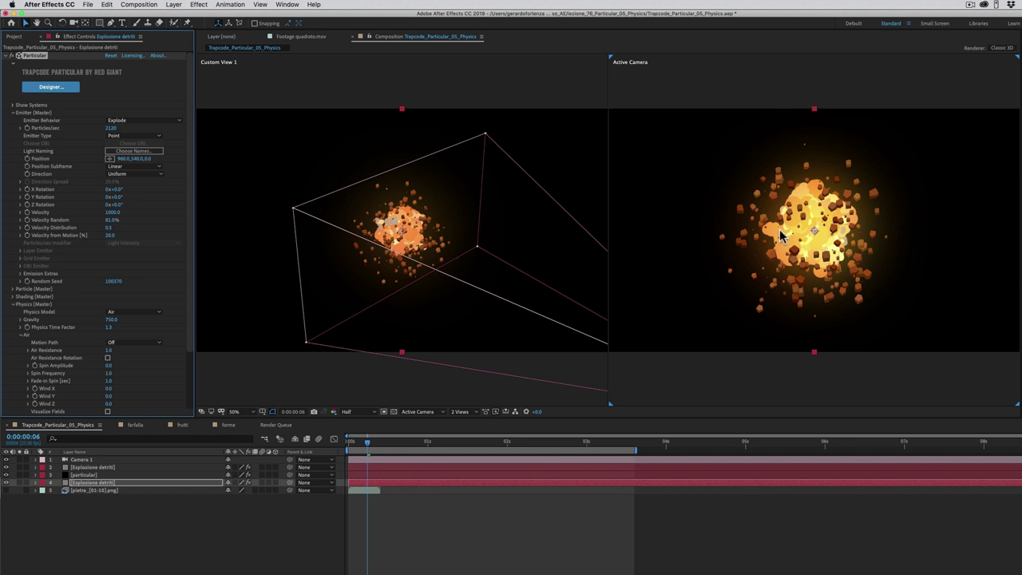
left_click_drag(189, 233, 190, 285)
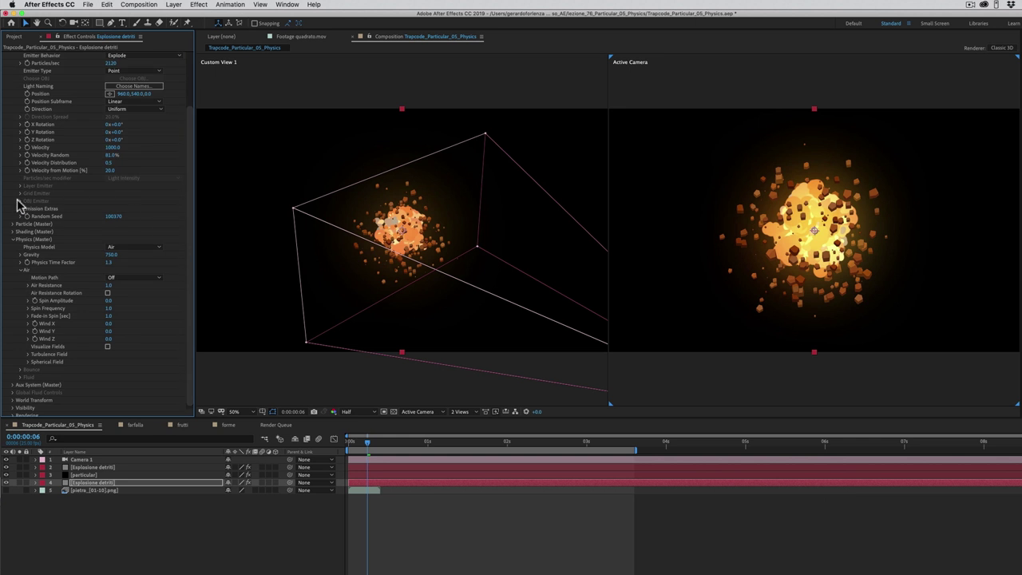
left_click(11, 224)
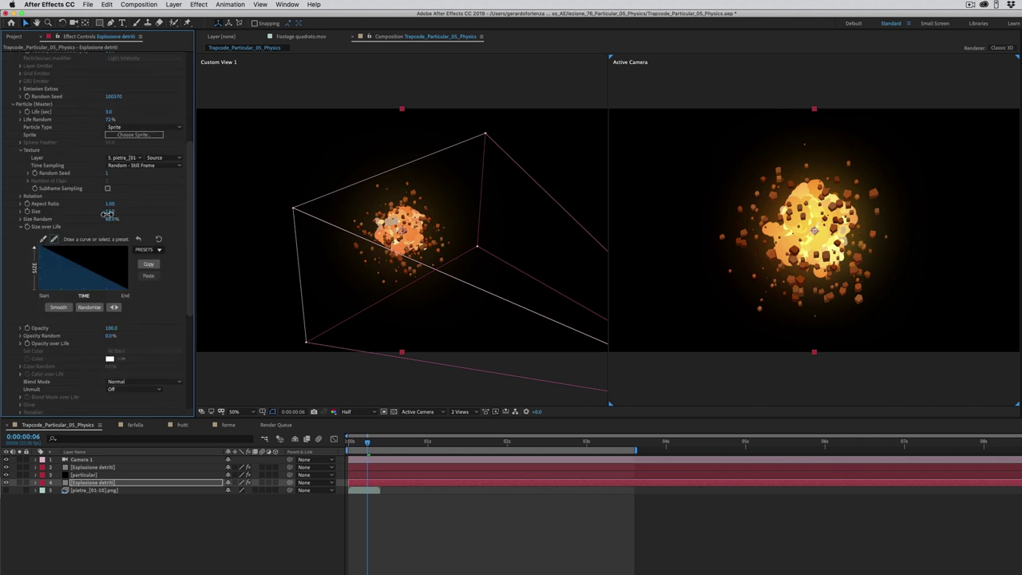
left_click_drag(107, 214, 114, 222)
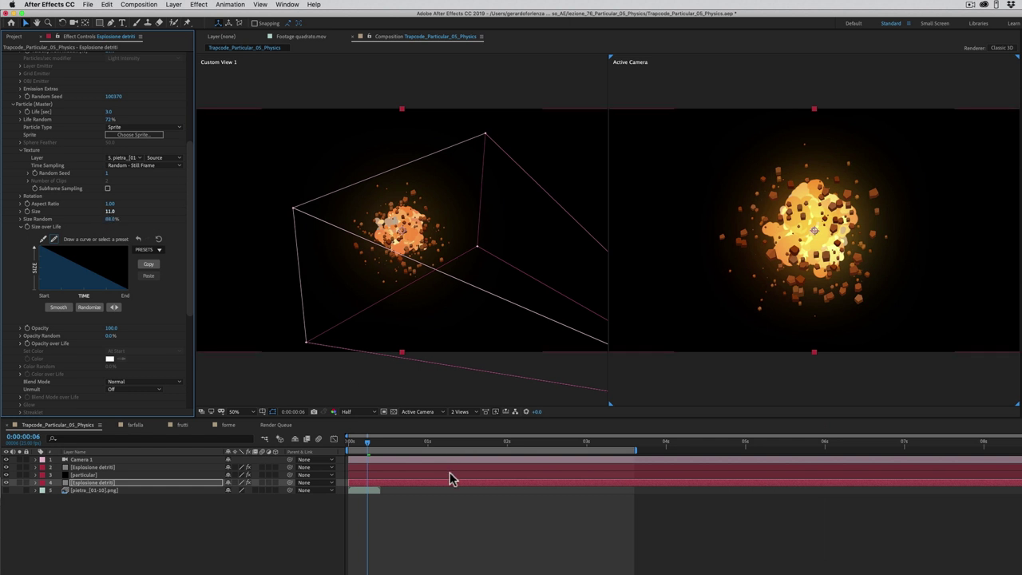
key("space")
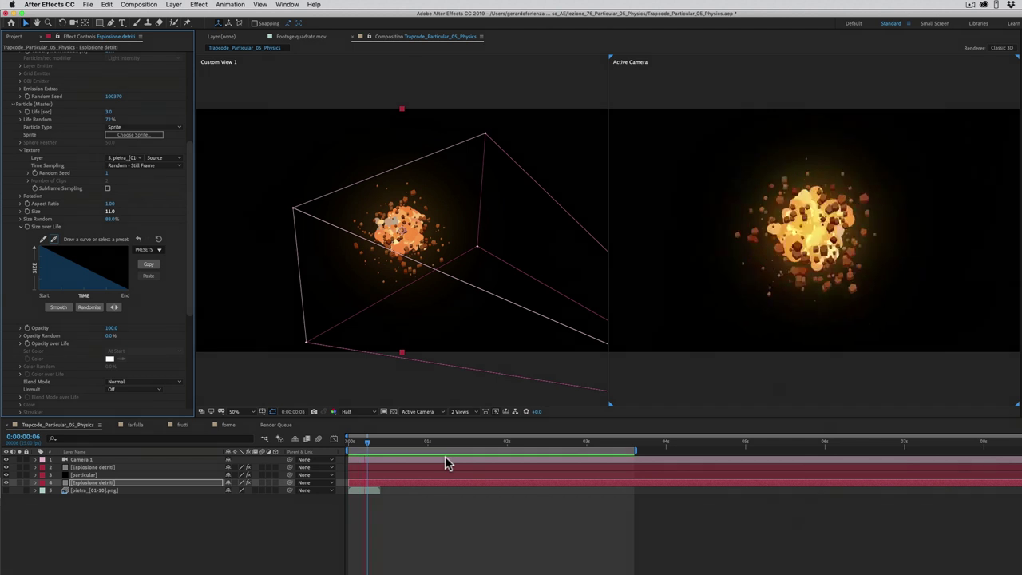